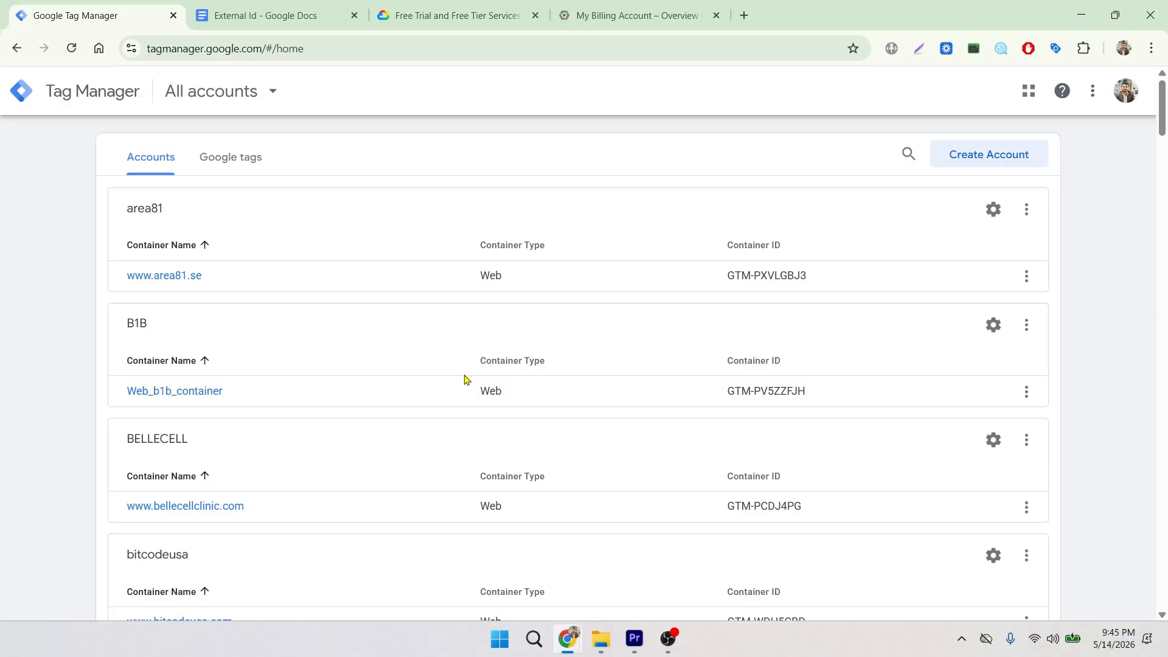
pyautogui.click(960, 165)
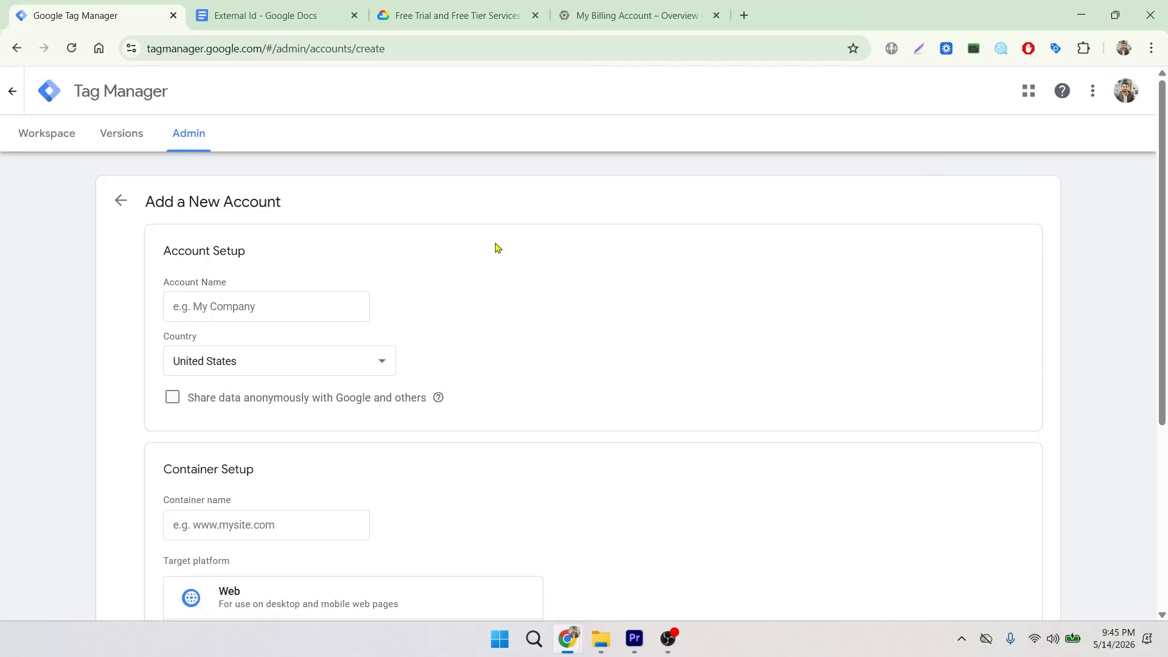
pyautogui.scroll(-2, 435, 240)
pyautogui.scroll(1, 437, 242)
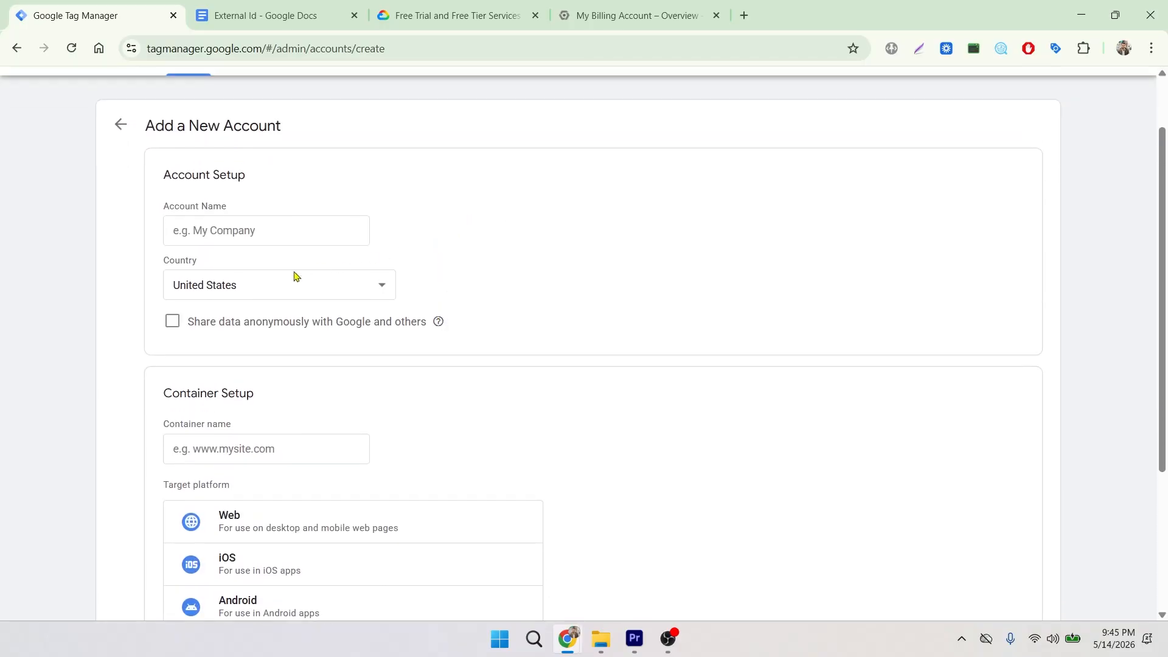
pyautogui.click(206, 234)
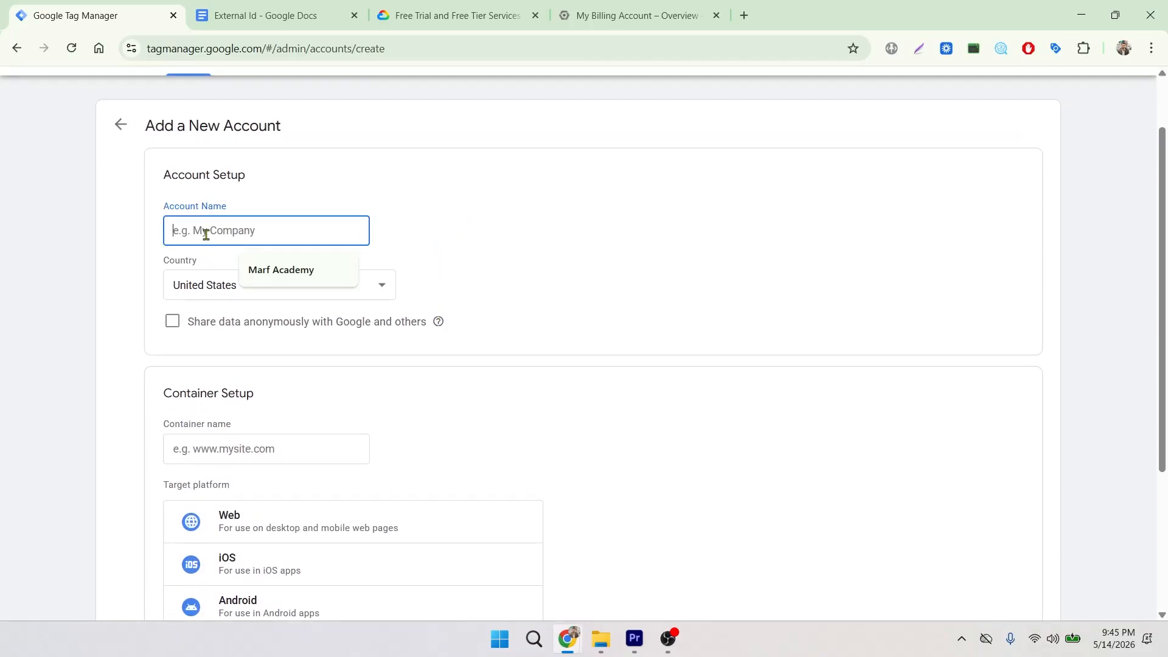
pyautogui.write('www')
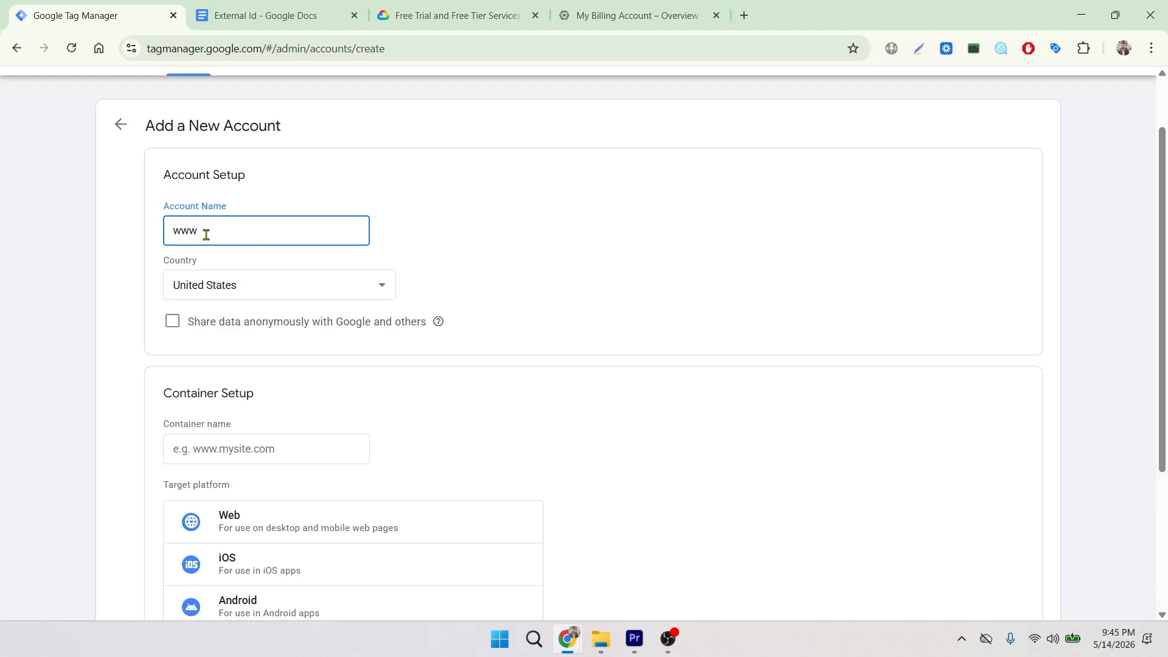
pyautogui.write('.marfdigital.com')
pyautogui.click(246, 299)
pyautogui.scroll(20, 277, 419)
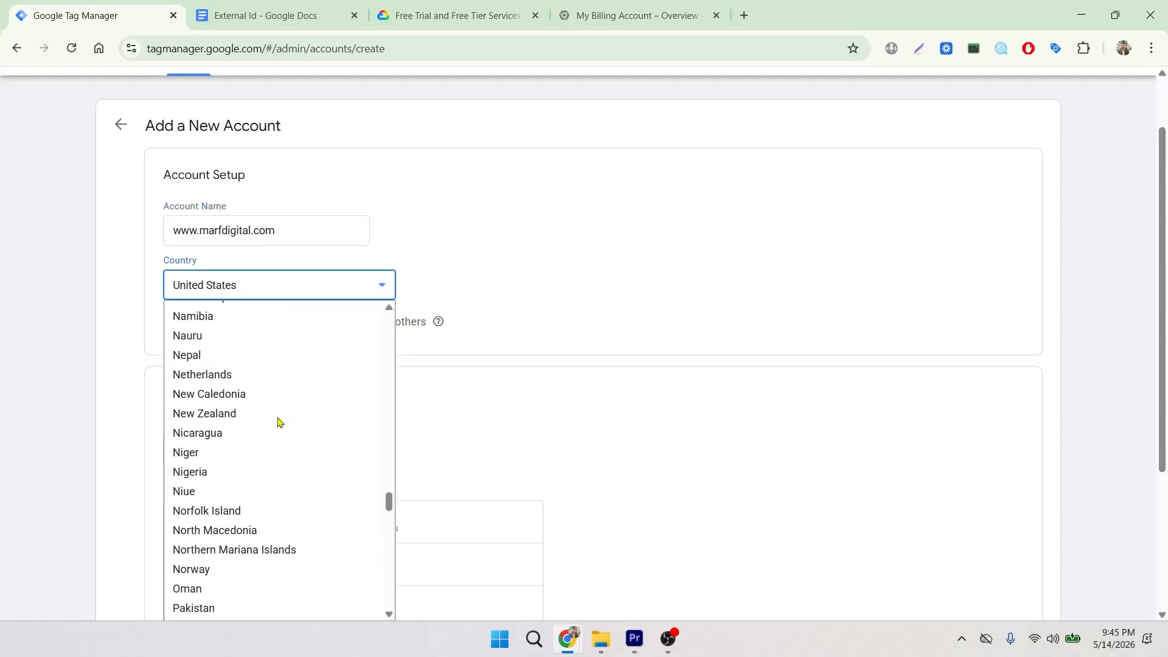
pyautogui.scroll(20, 280, 420)
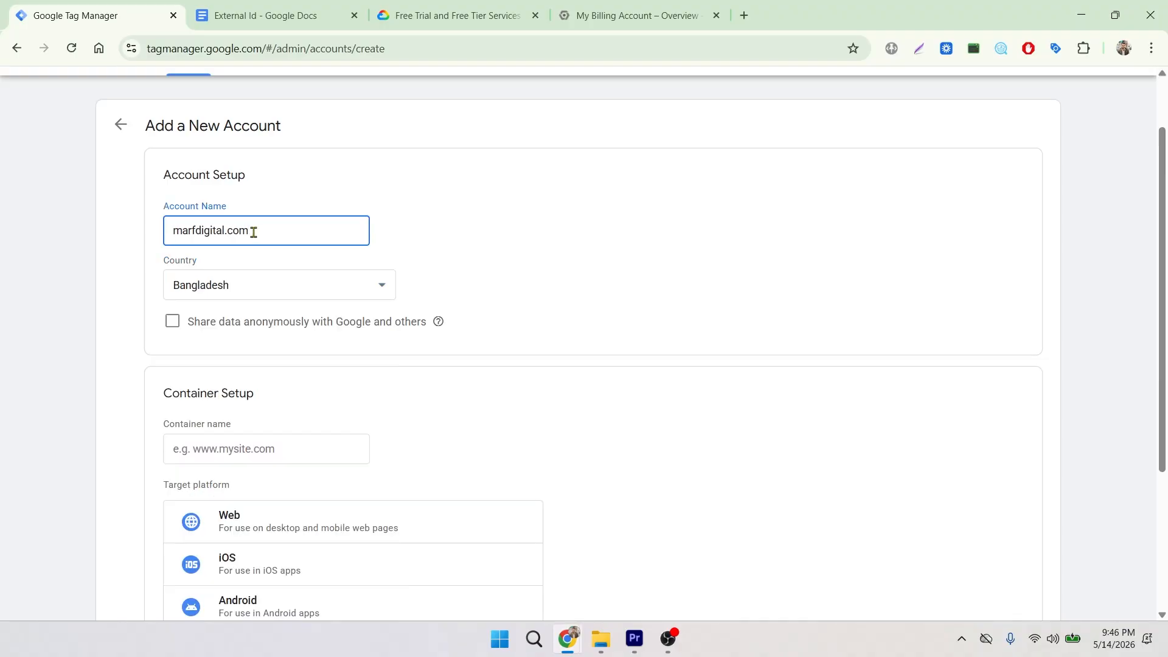
# - Change the new account's name to marfdigital-Server
pyautogui.press('BackSpace')
pyautogui.press('BackSpace')
pyautogui.press('BackSpace')
pyautogui.write('Server')
pyautogui.click(620, 270)
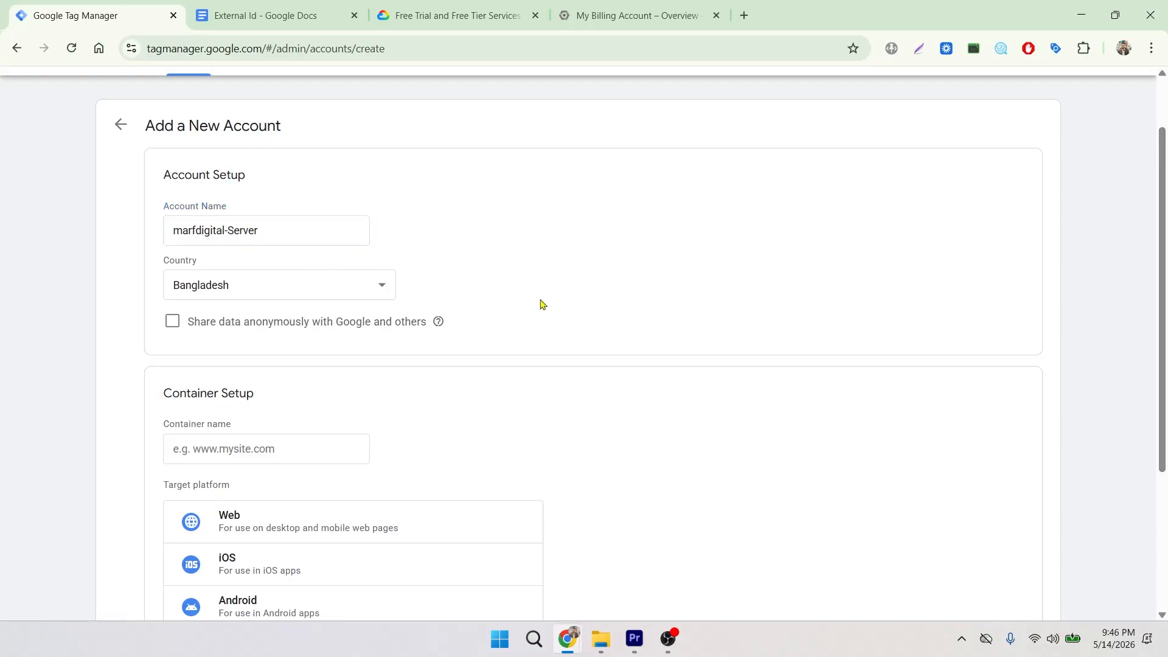
pyautogui.scroll(-2, 402, 280)
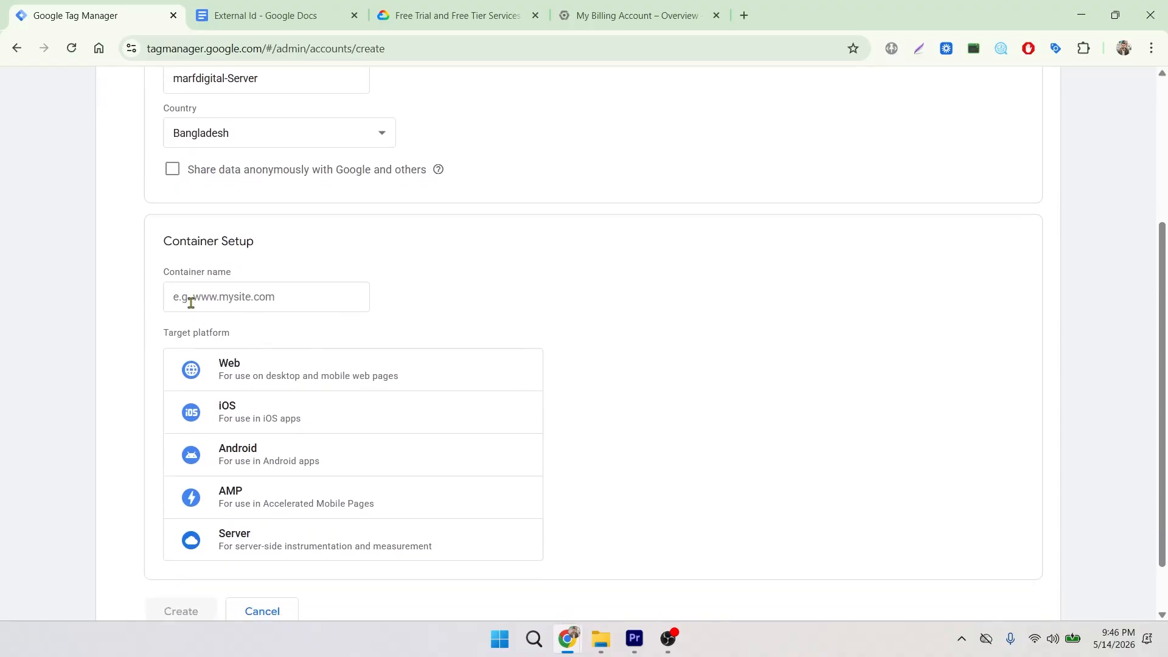
pyautogui.click(191, 296)
pyautogui.write('www.marfdigital.com')
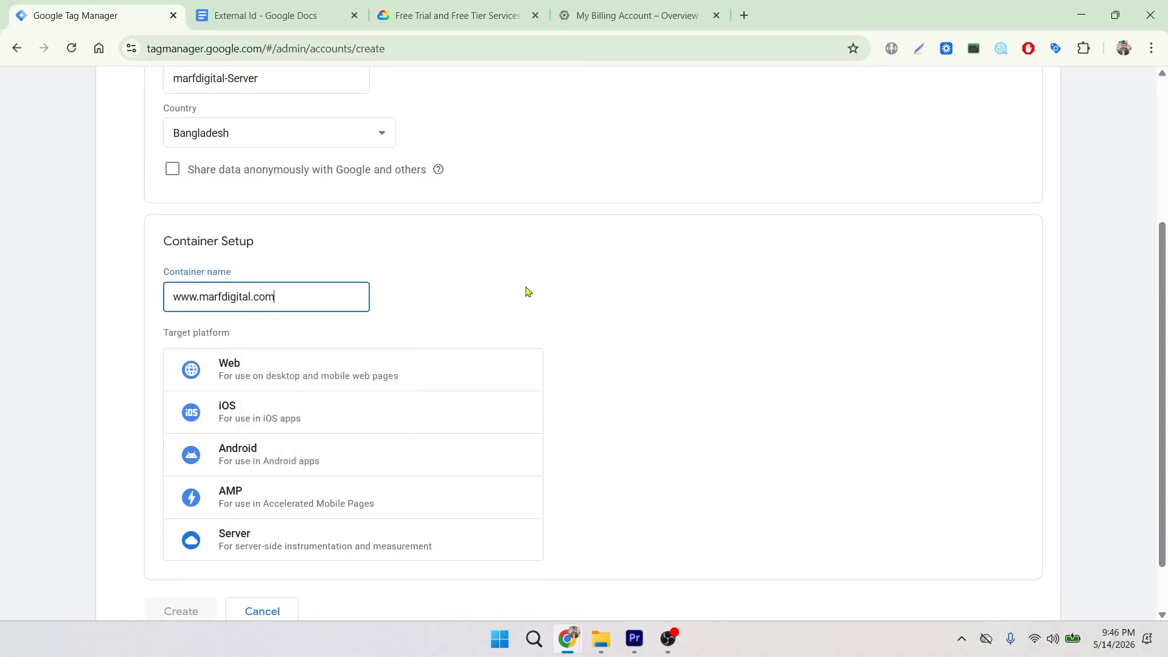
pyautogui.scroll(-1, 575, 308)
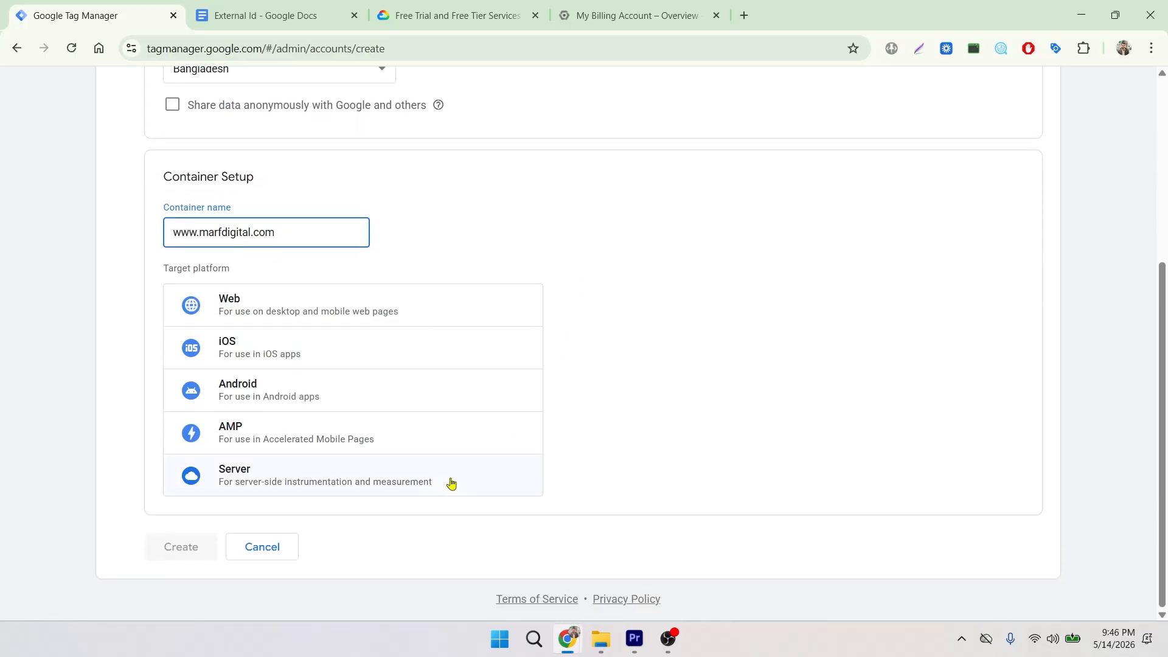
pyautogui.click(425, 479)
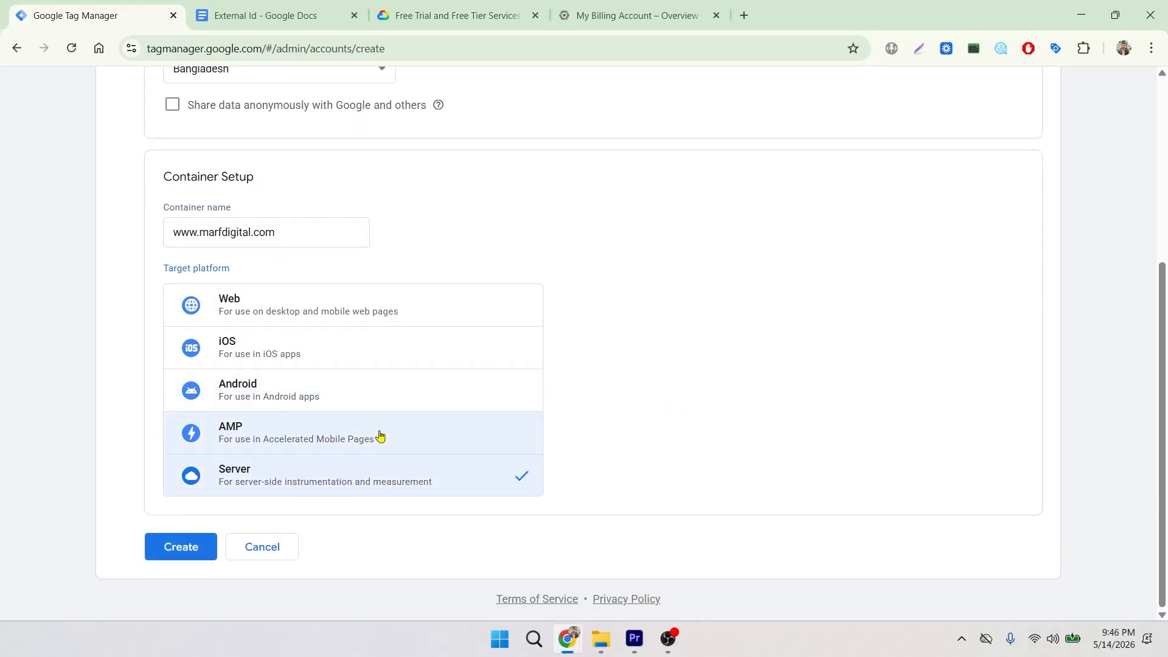
# - Create the account and accept the Terms of Service Agreement together with the GDPR Data Processing Terms
pyautogui.click(177, 551)
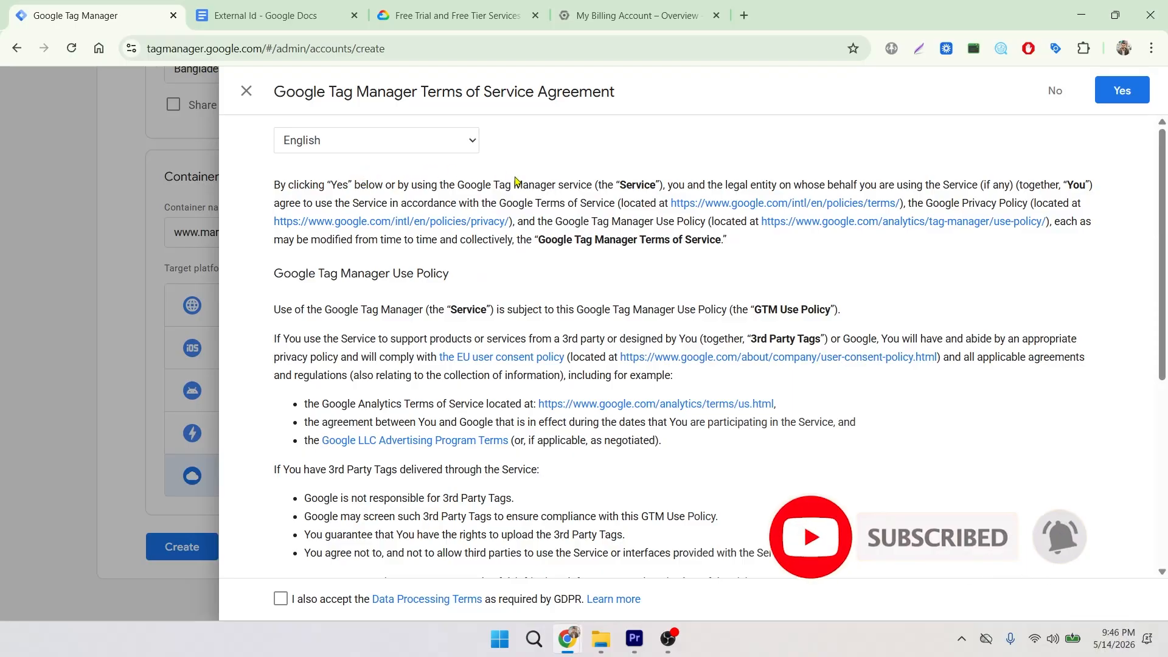
pyautogui.scroll(-4, 564, 188)
pyautogui.scroll(-2, 564, 188)
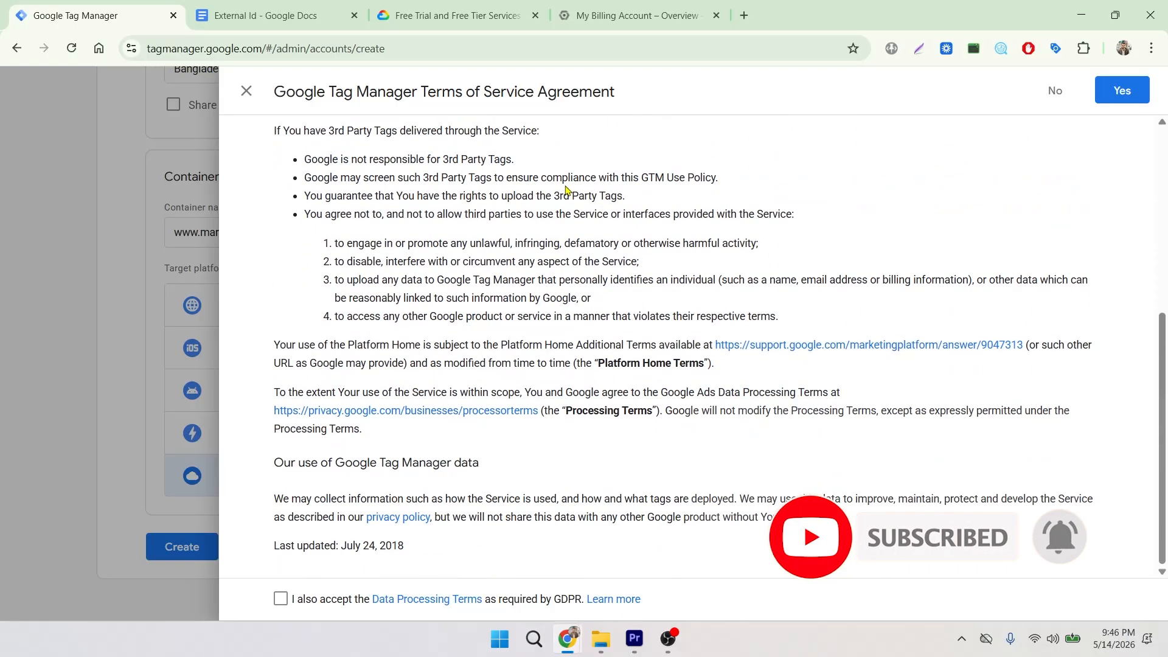
pyautogui.scroll(3, 564, 189)
pyautogui.scroll(-3, 564, 188)
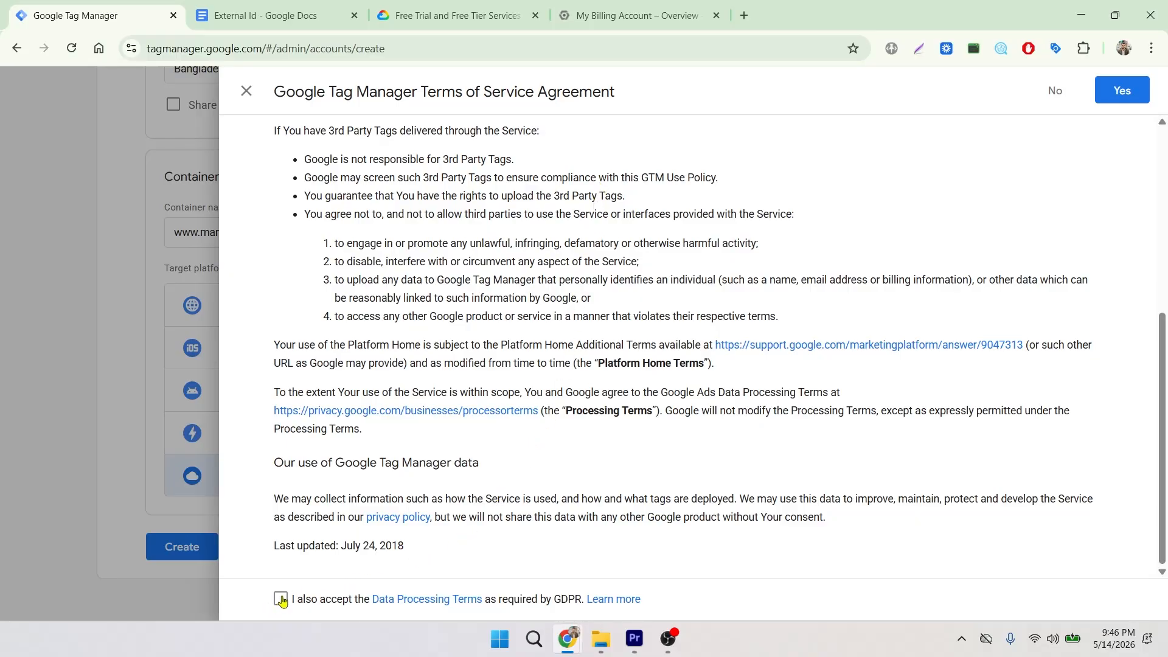
pyautogui.click(281, 599)
pyautogui.click(1121, 90)
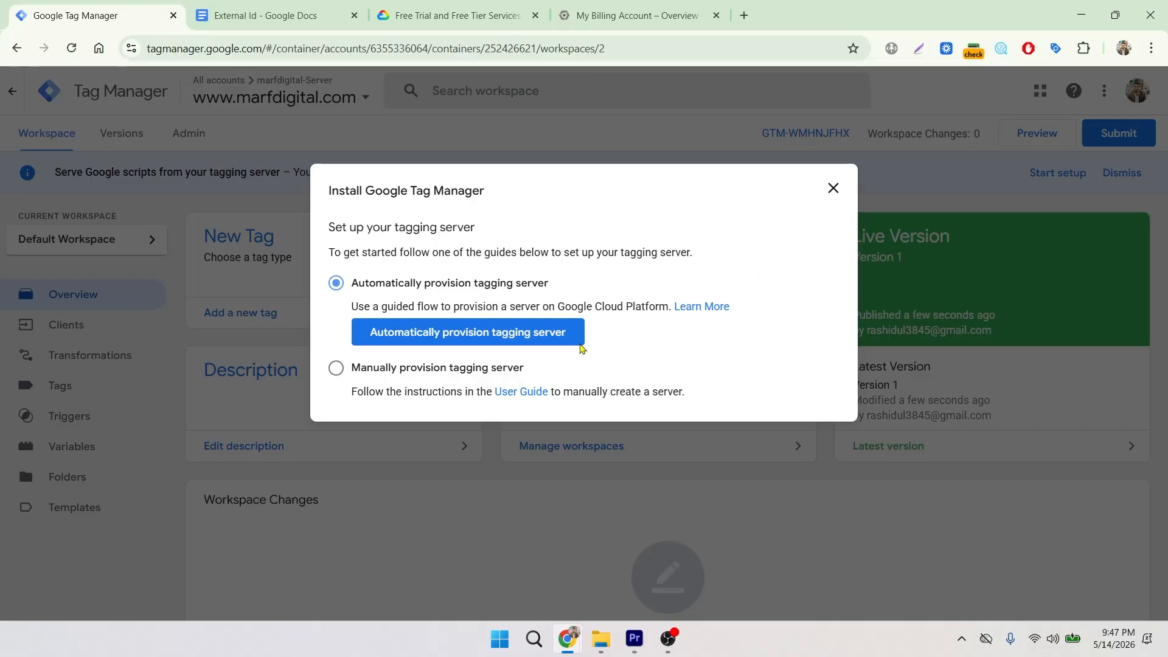
# - Choose automatic provisioning of the tagging server and start creating a billing account for it
pyautogui.click(338, 368)
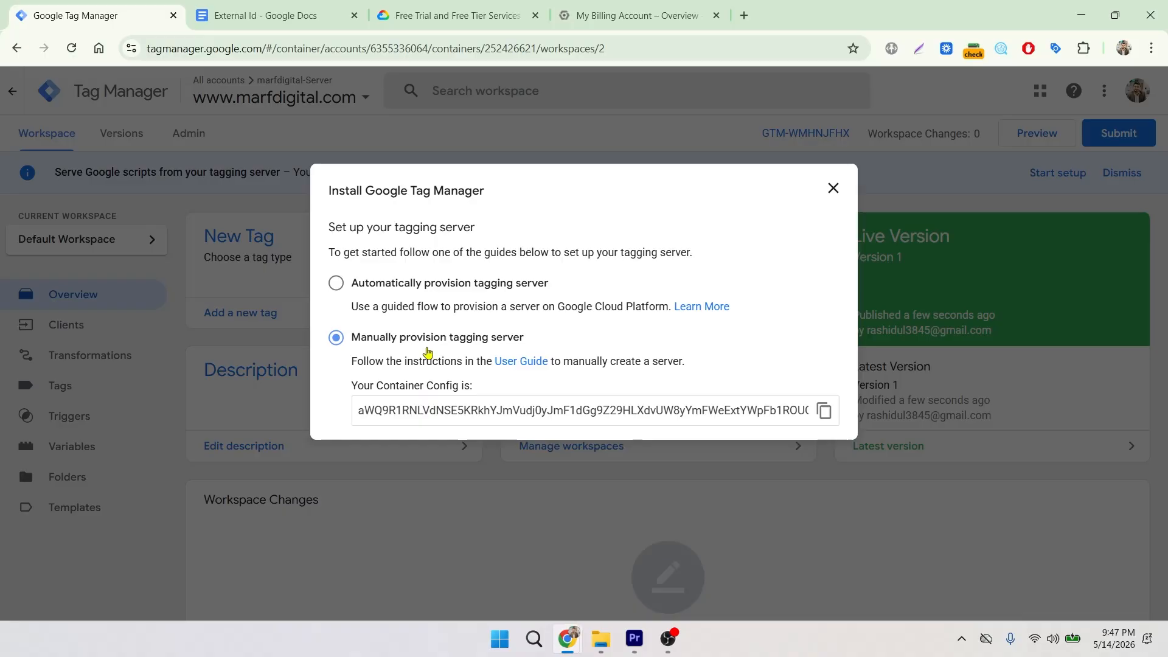
pyautogui.click(337, 285)
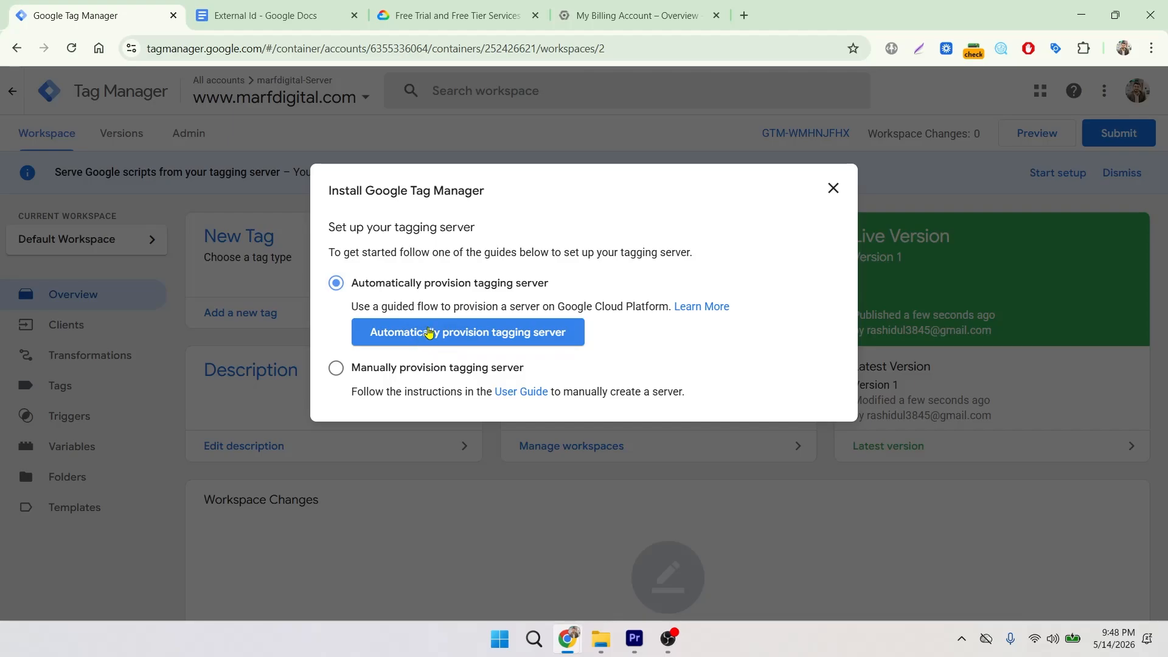
pyautogui.click(429, 332)
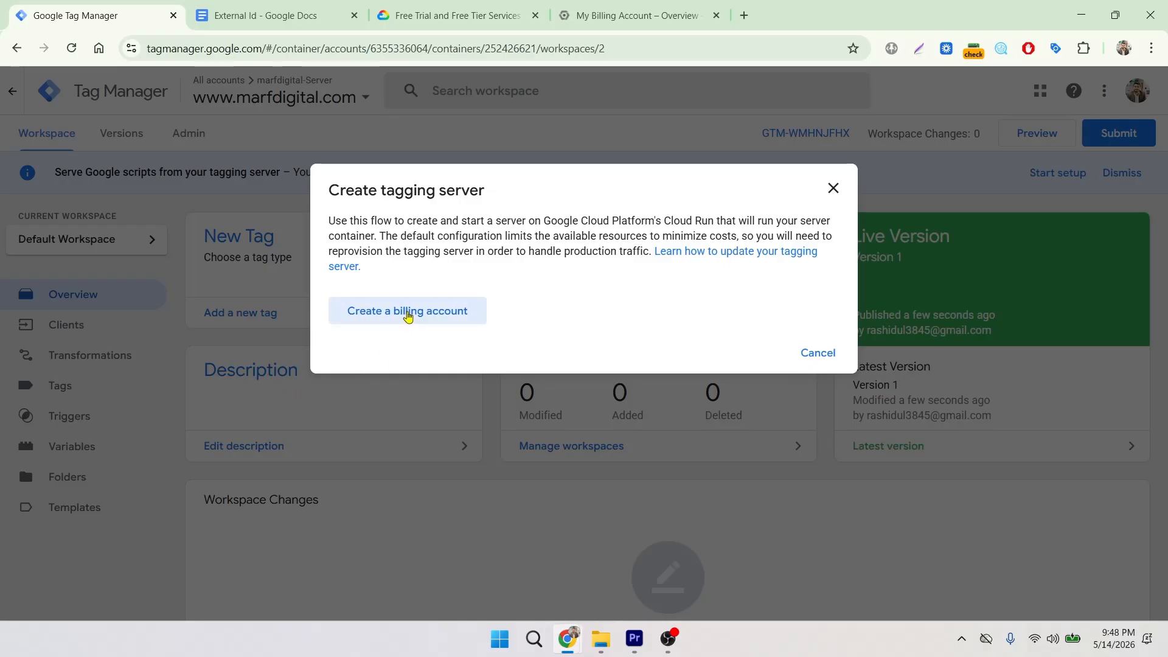
pyautogui.click(407, 313)
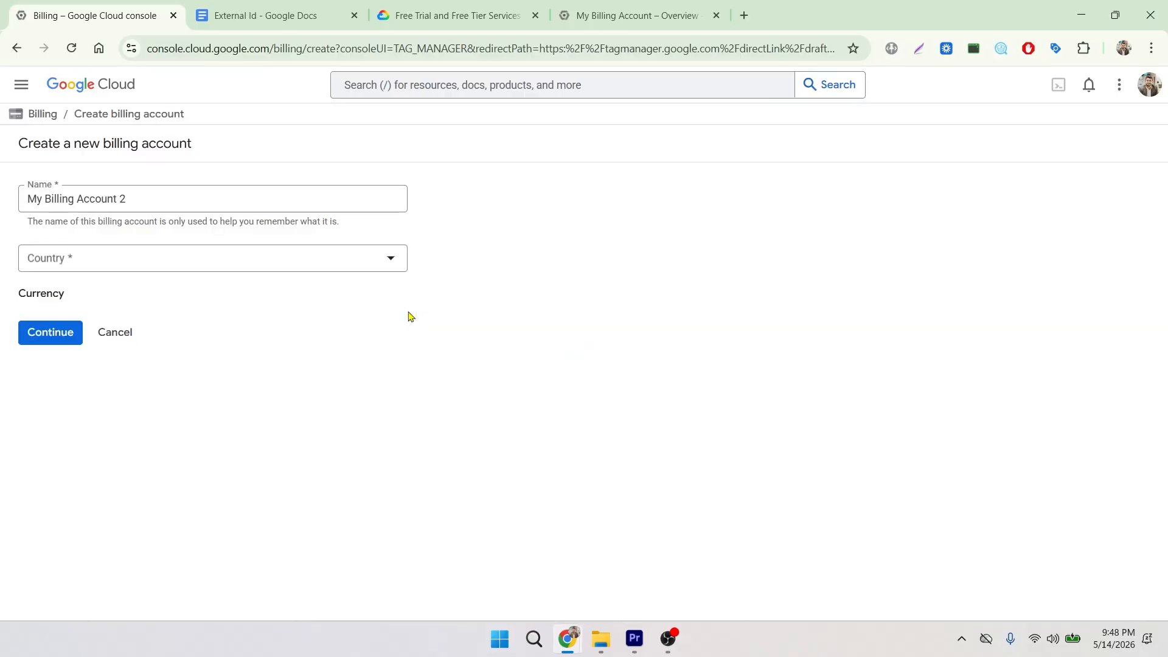
# - Create the billing account My Billing Account 2 with Bangladesh as the country, and submit its profile to enable billing
pyautogui.click(242, 204)
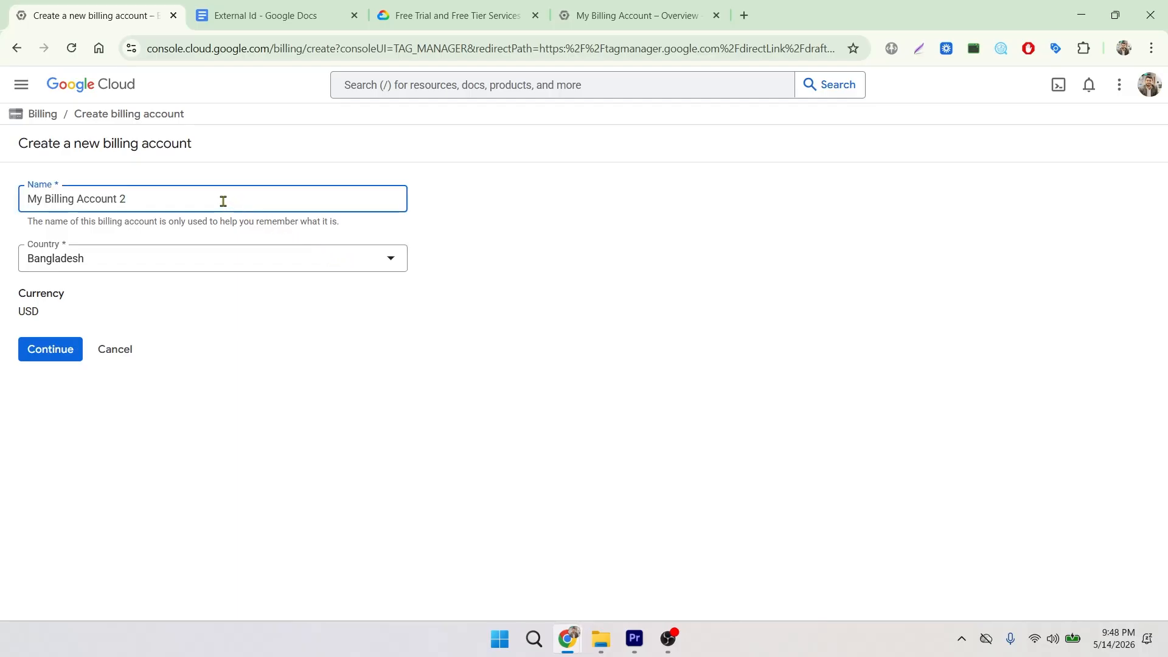
pyautogui.click(176, 311)
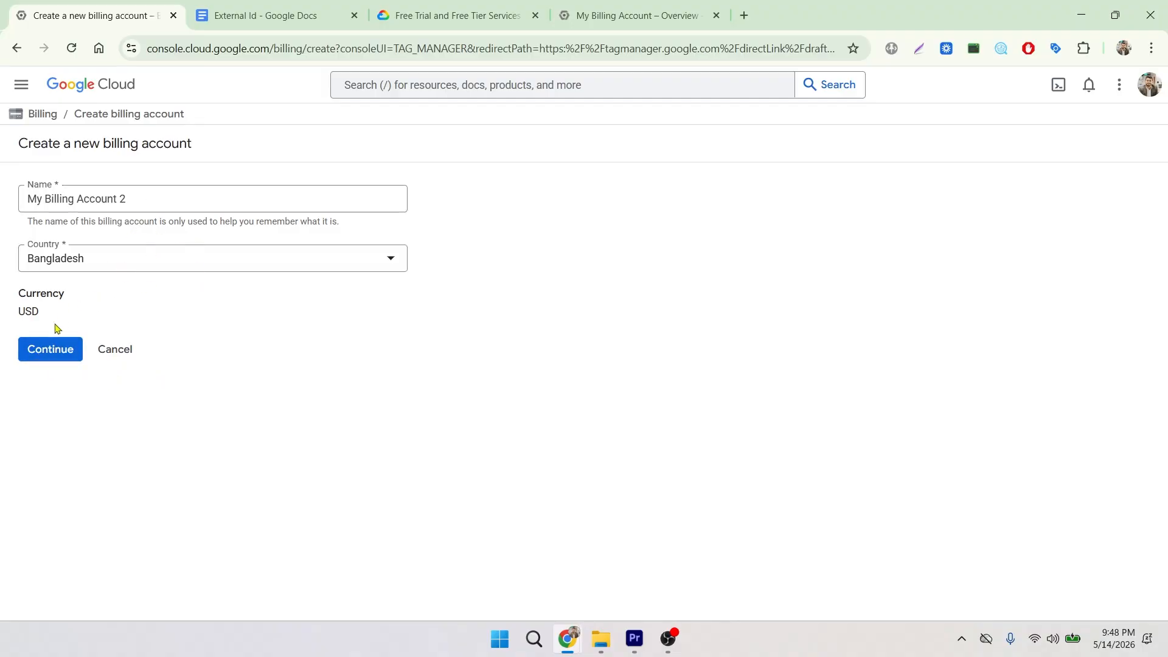
pyautogui.click(46, 348)
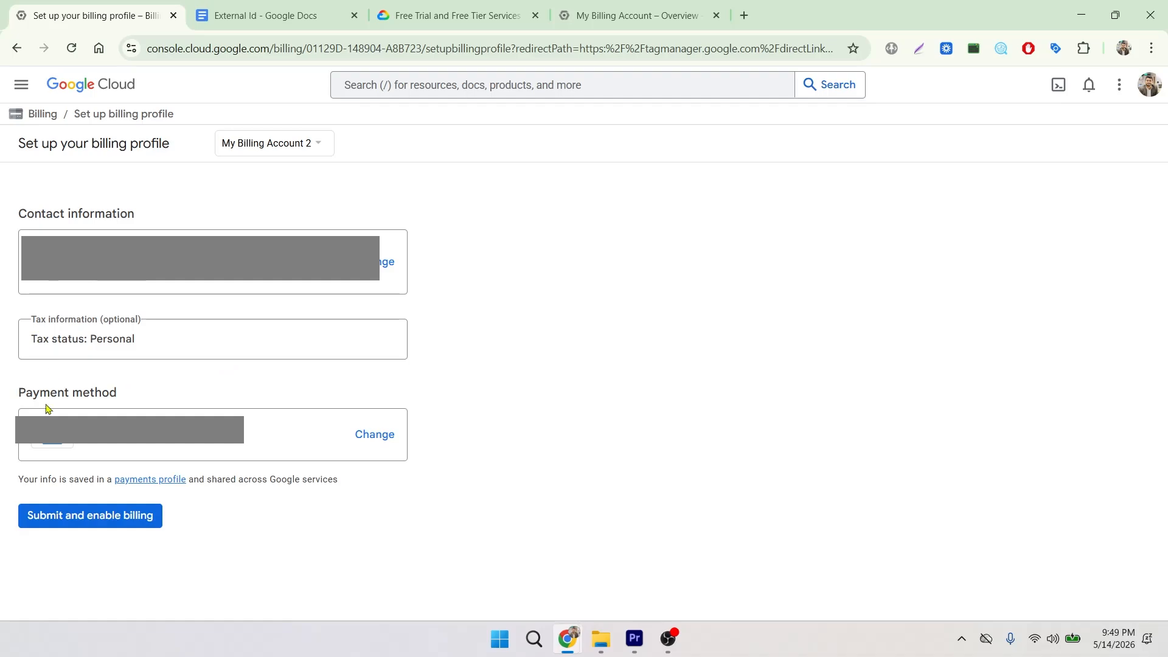
pyautogui.click(90, 517)
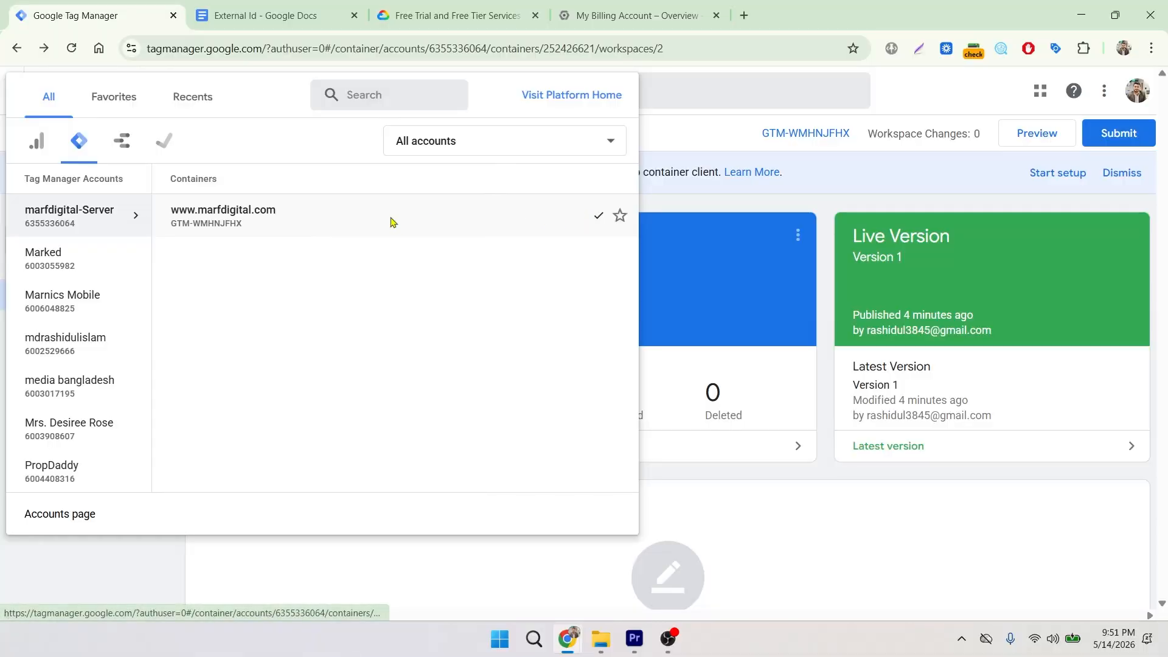
pyautogui.click(392, 221)
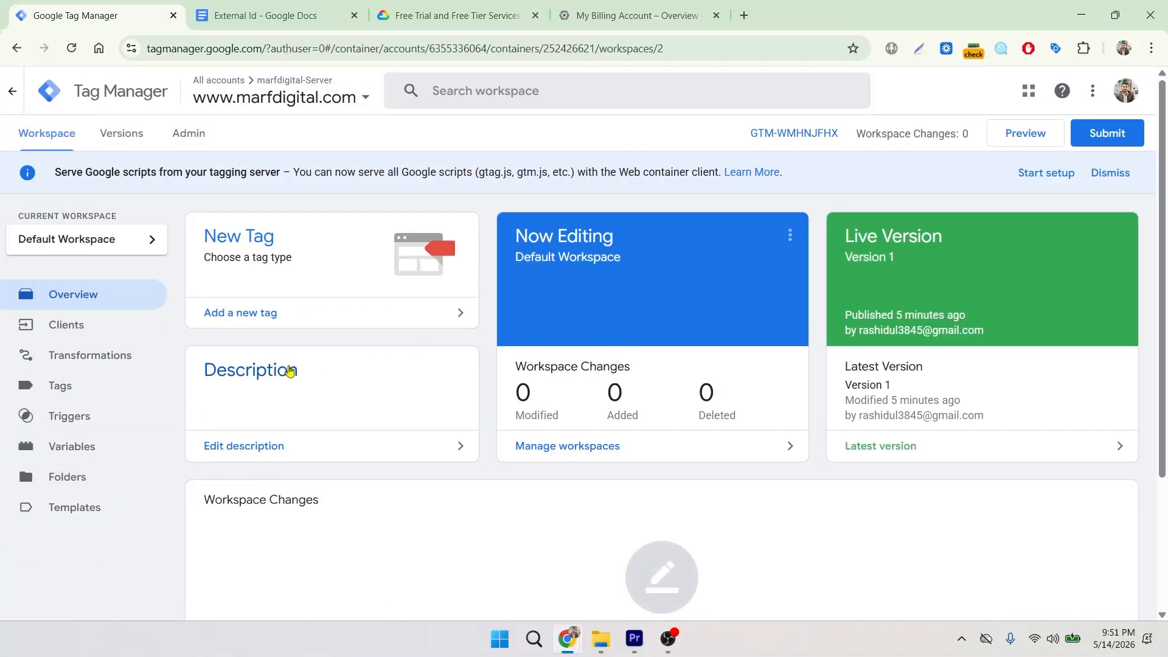
pyautogui.click(185, 140)
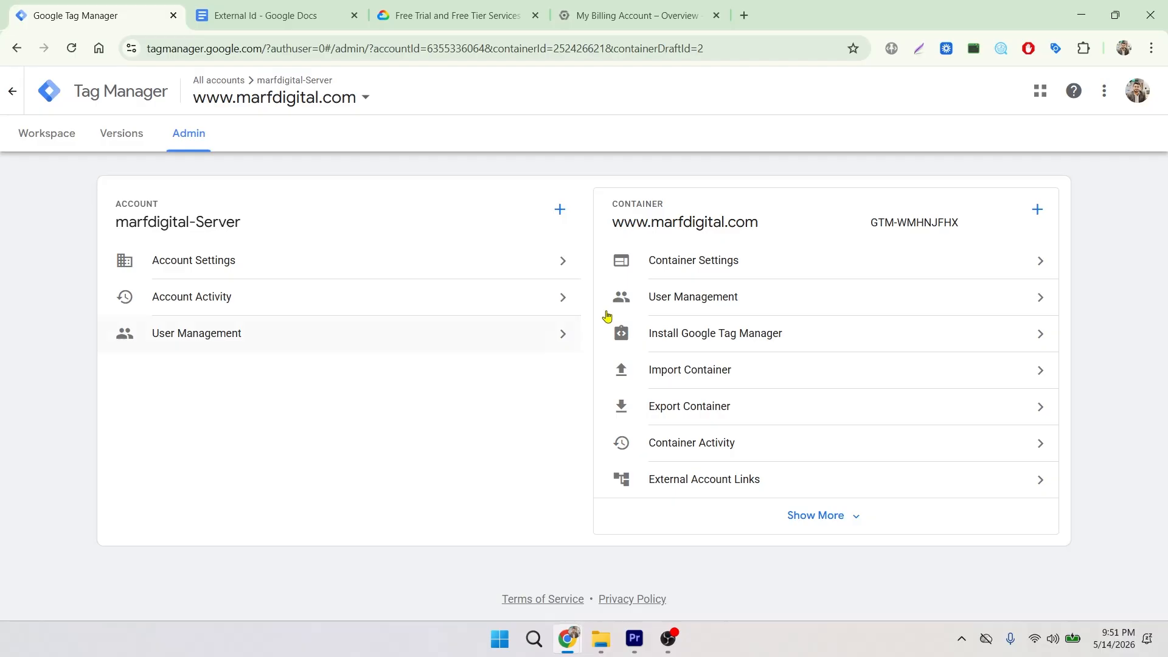
pyautogui.click(773, 267)
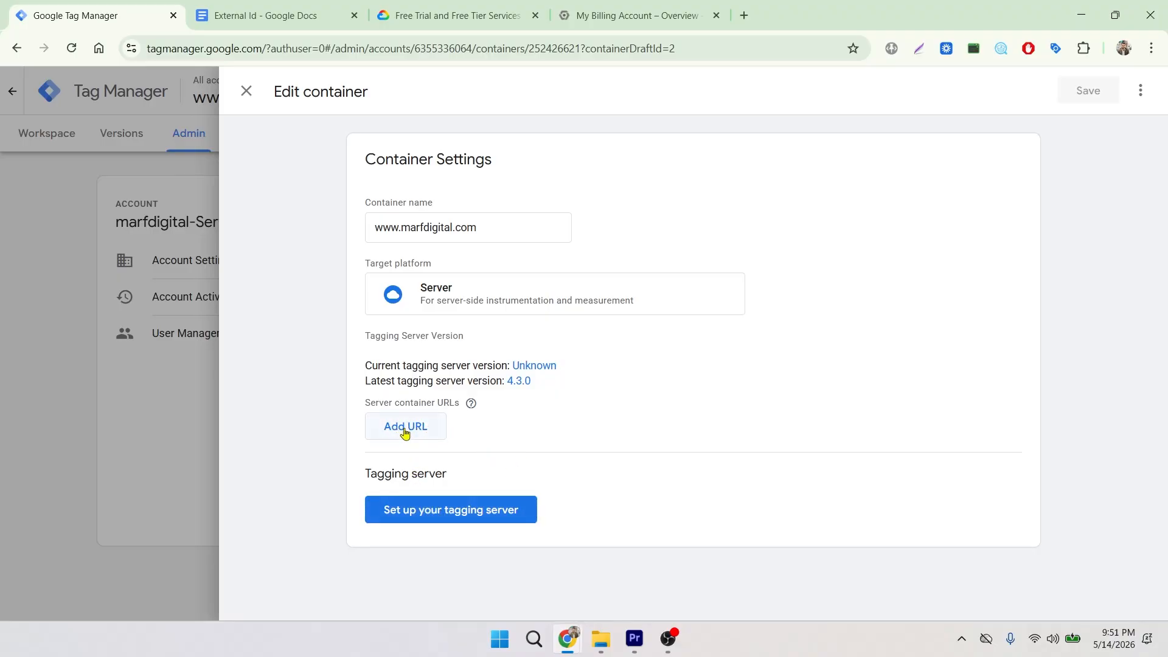
# - Set up the container's tagging server with automatic provisioning, using My Billing Account 2 for billing
pyautogui.click(428, 517)
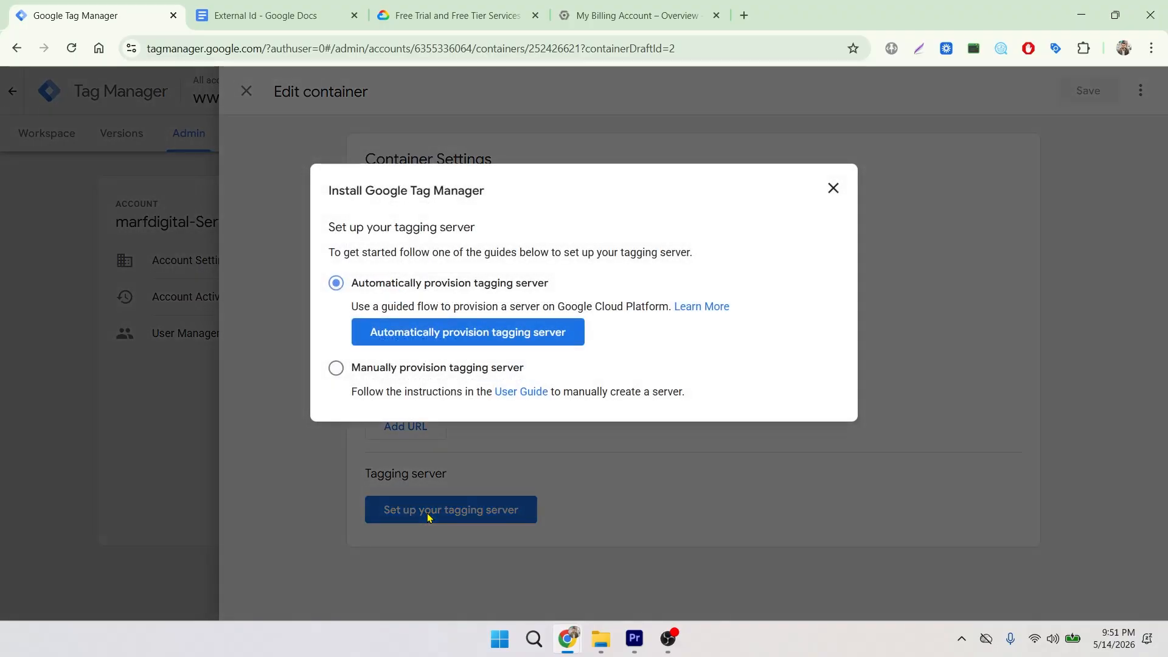
pyautogui.click(450, 336)
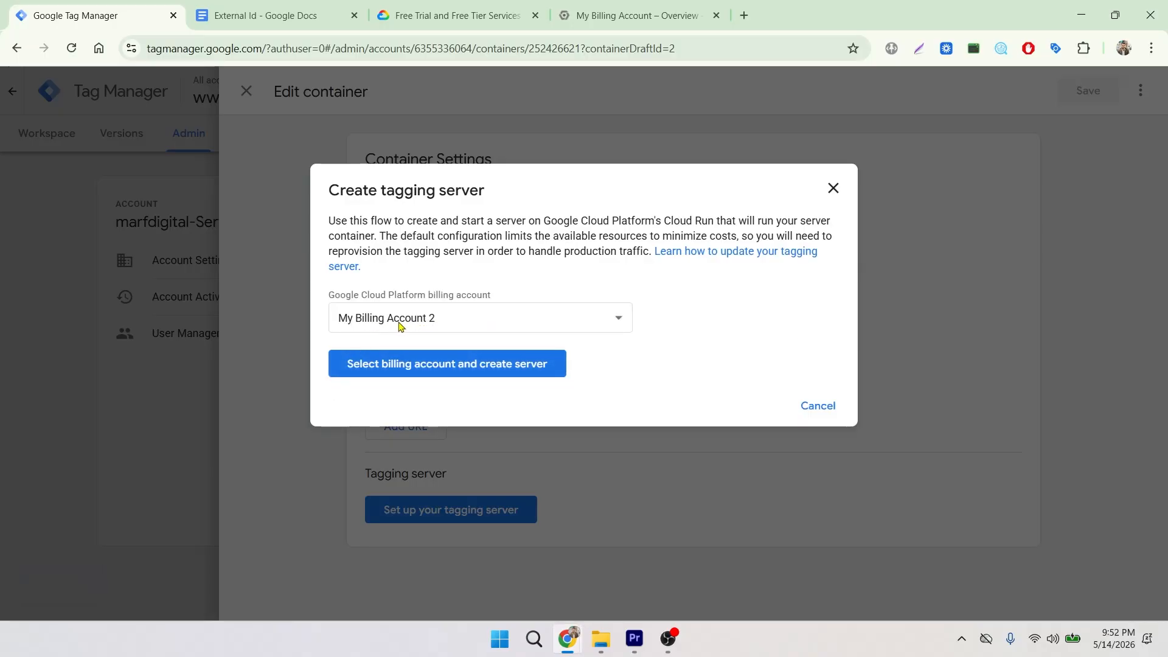
pyautogui.click(505, 325)
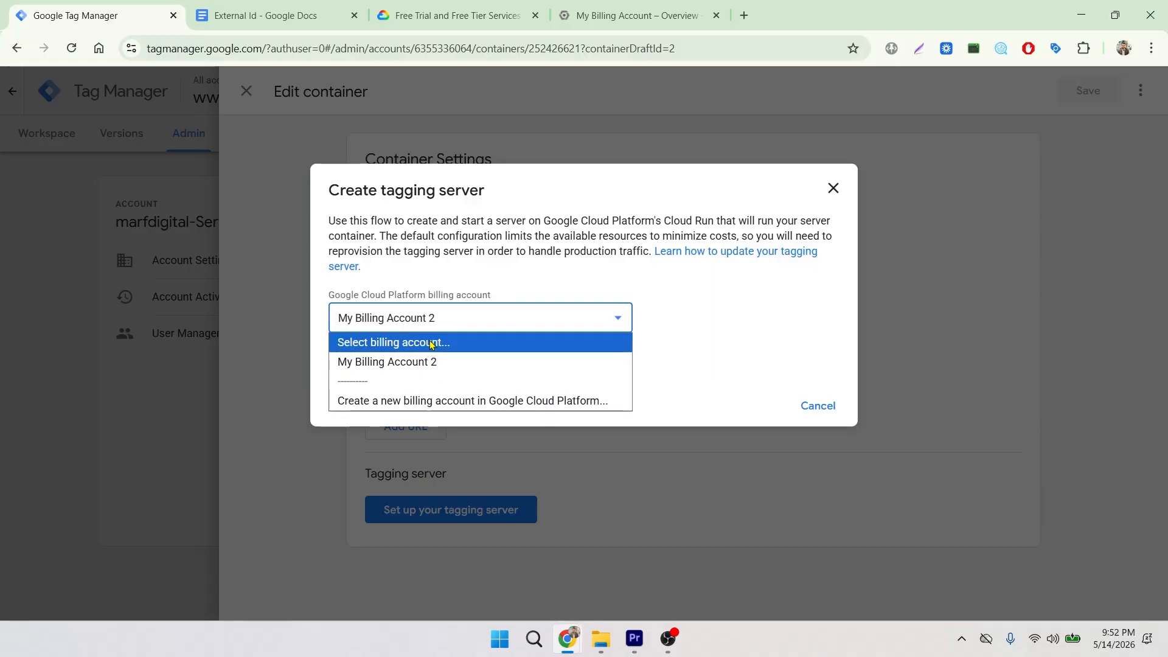
pyautogui.click(417, 362)
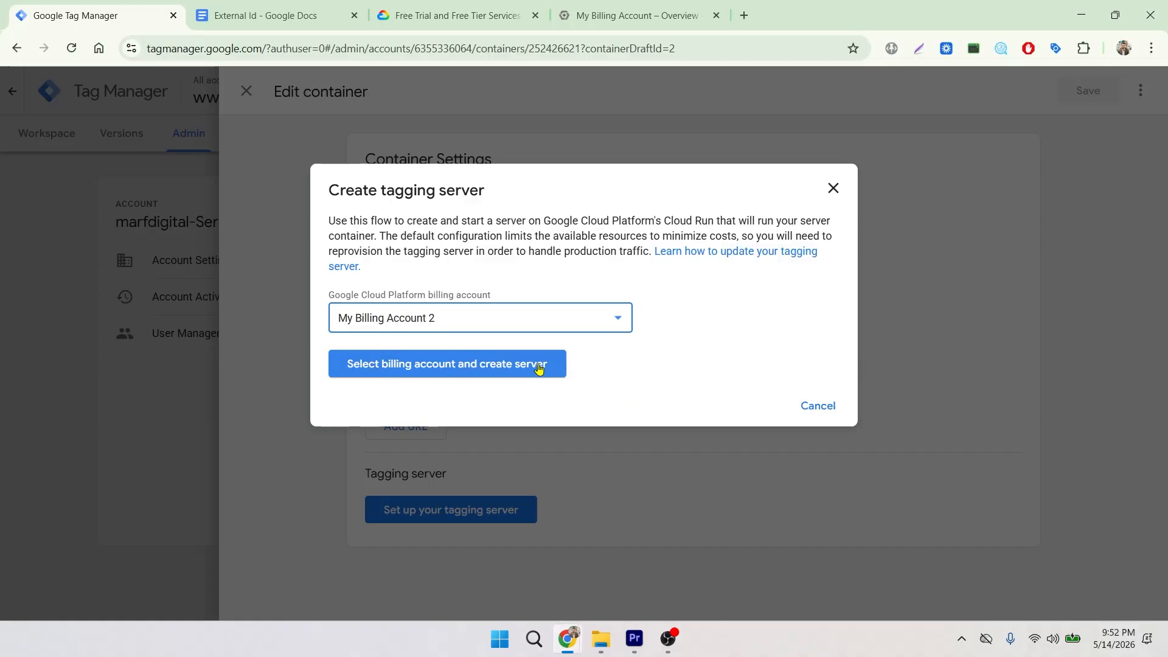
pyautogui.click(453, 371)
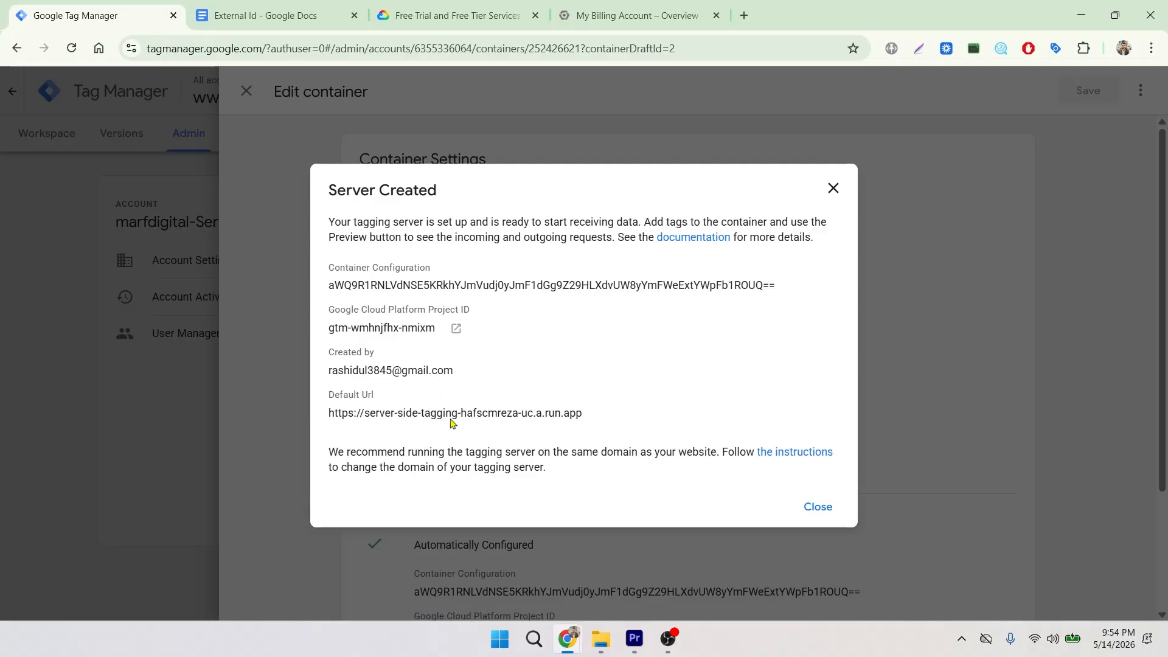
# - Look over the tagging server project's dashboard in Google Cloud, and return to the server details in Tag Manager
pyautogui.click(457, 330)
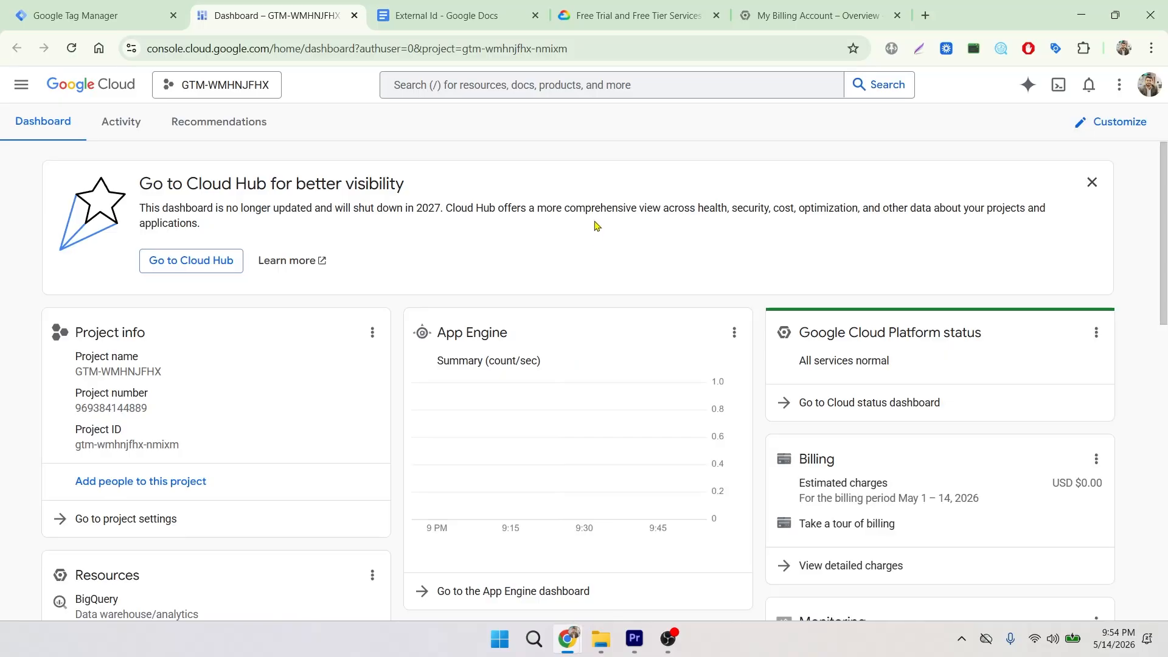
pyautogui.scroll(-4, 595, 225)
pyautogui.scroll(-8, 595, 225)
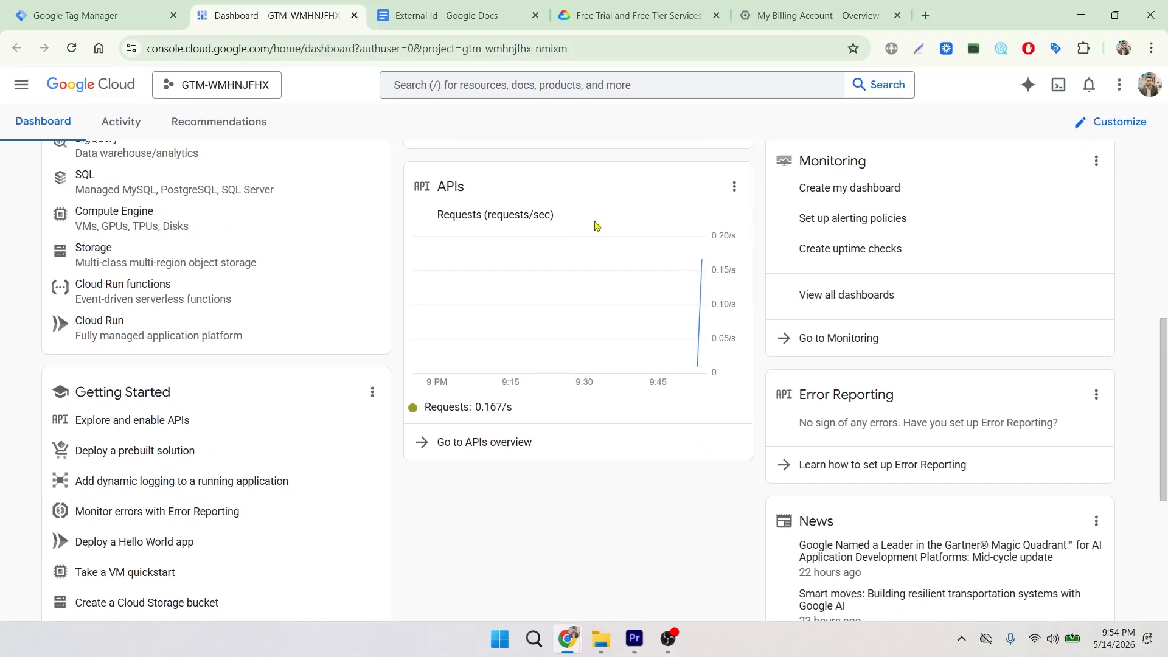
pyautogui.scroll(8, 595, 225)
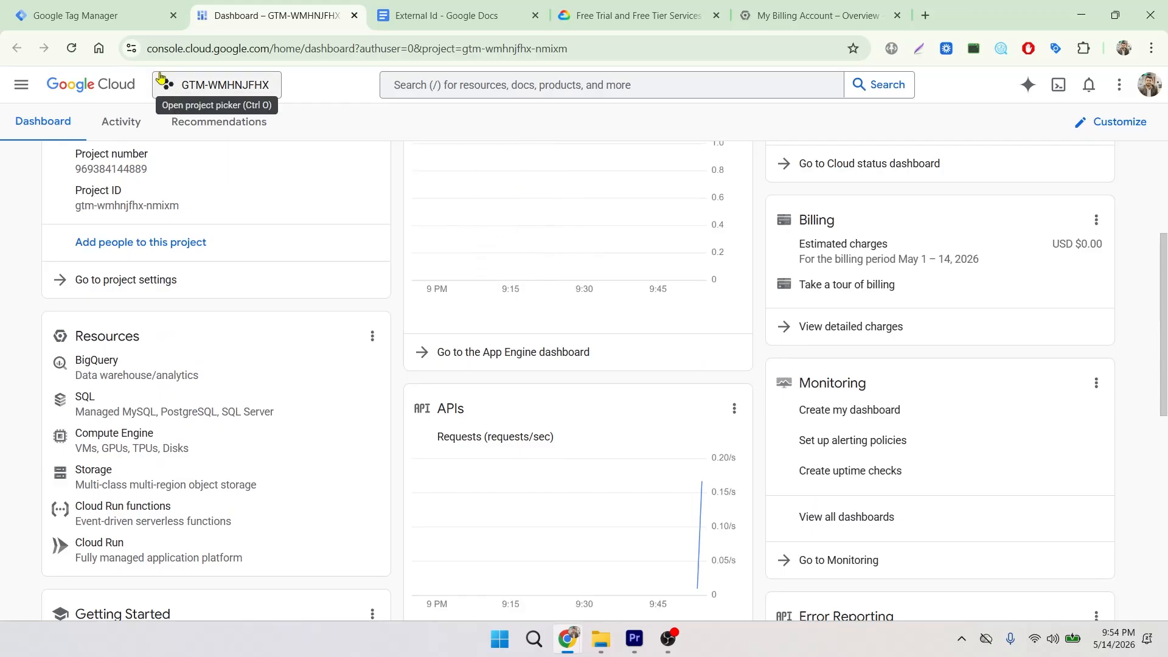
pyautogui.click(91, 15)
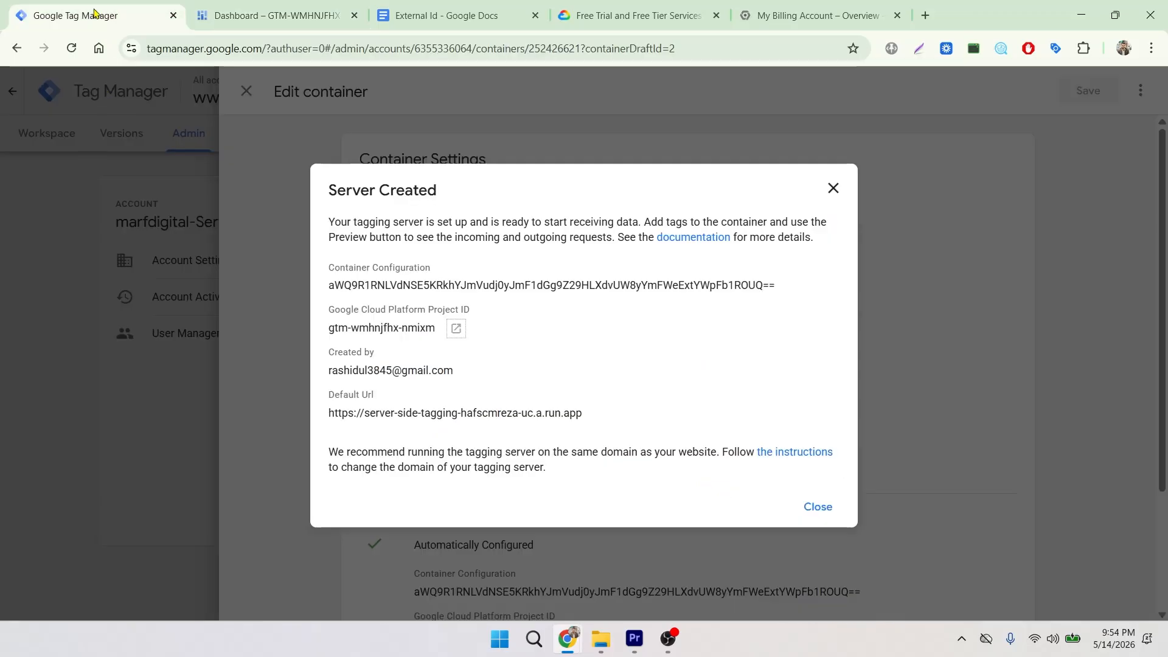
# - Dismiss the server creation details, review the container's server URL and tagging server settings, and leave the container settings
pyautogui.click(810, 509)
pyautogui.scroll(-1, 359, 351)
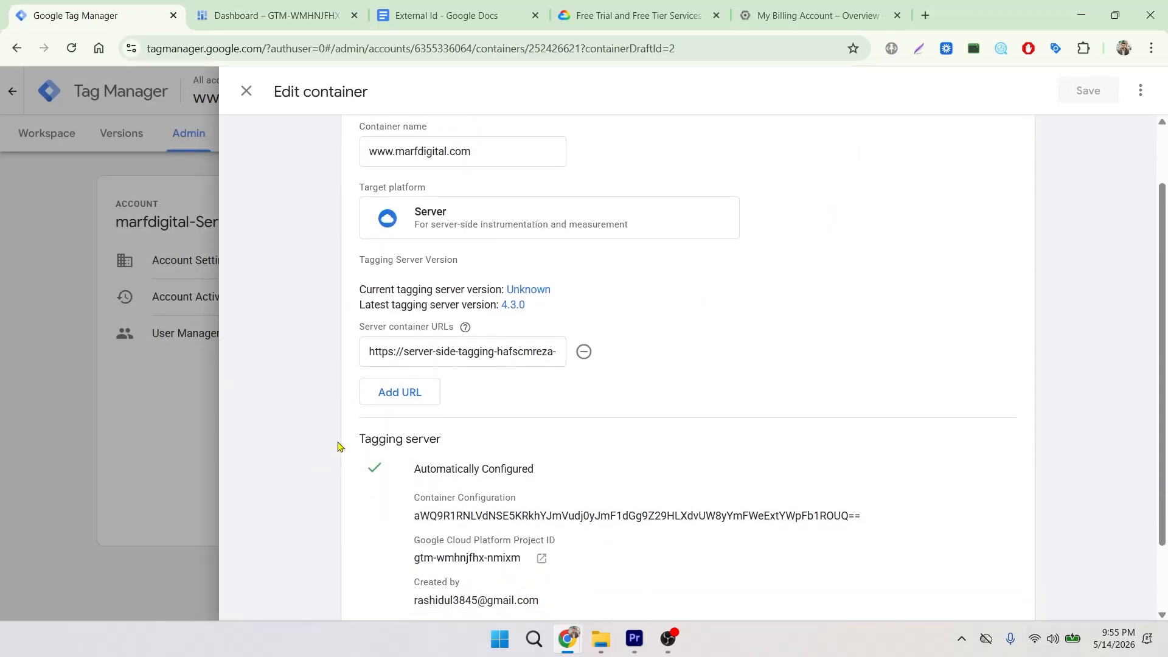
pyautogui.moveTo(361, 332); pyautogui.dragTo(461, 329)
pyautogui.scroll(-2, 529, 393)
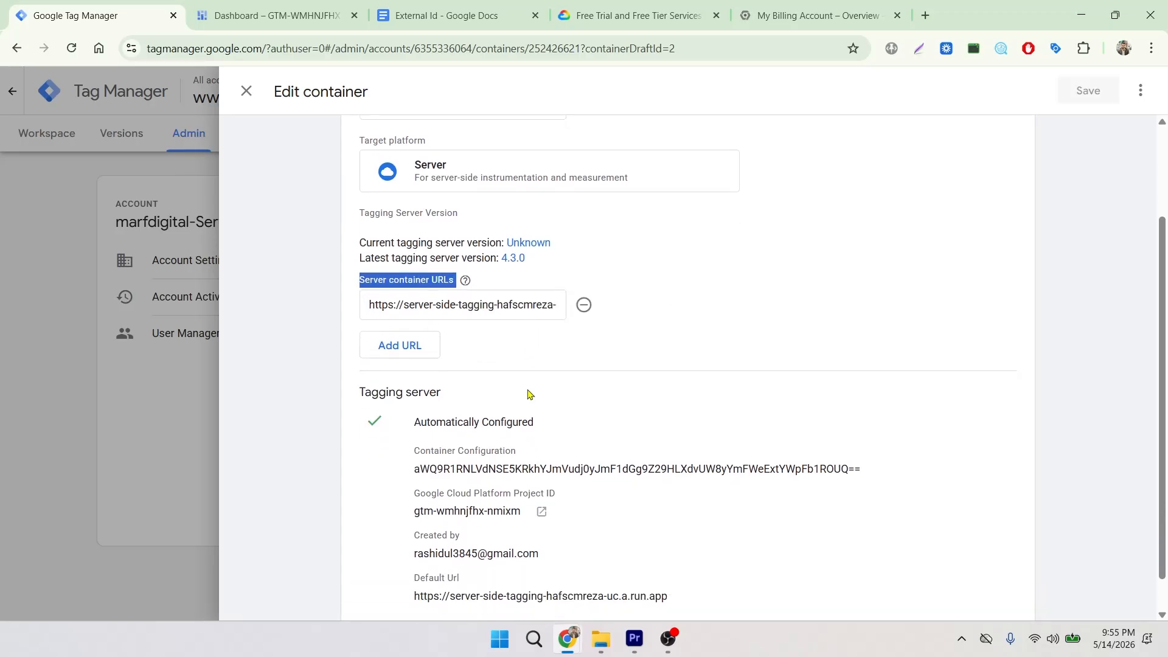
pyautogui.scroll(2, 528, 394)
pyautogui.scroll(-2, 517, 401)
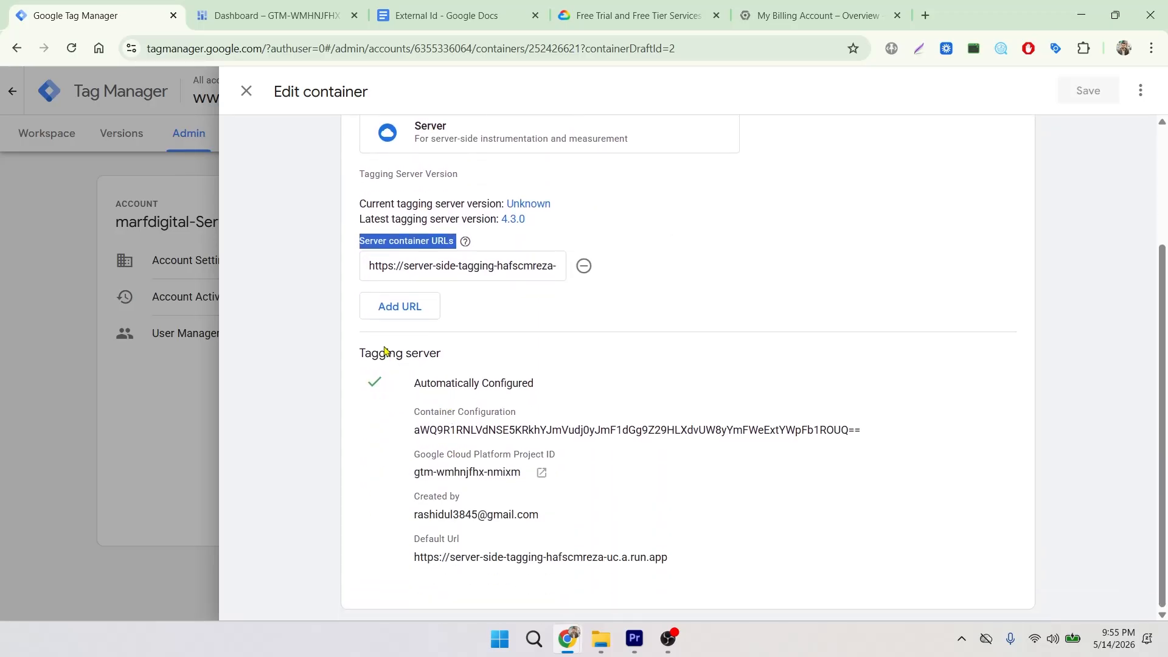
pyautogui.scroll(2, 475, 505)
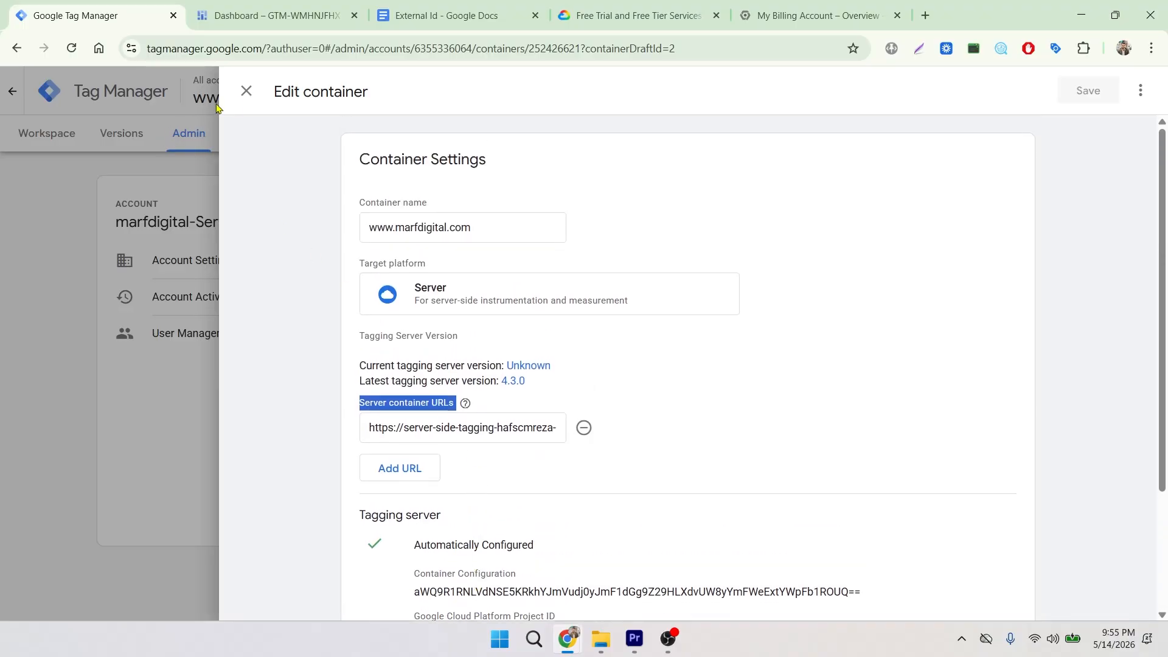
pyautogui.click(247, 92)
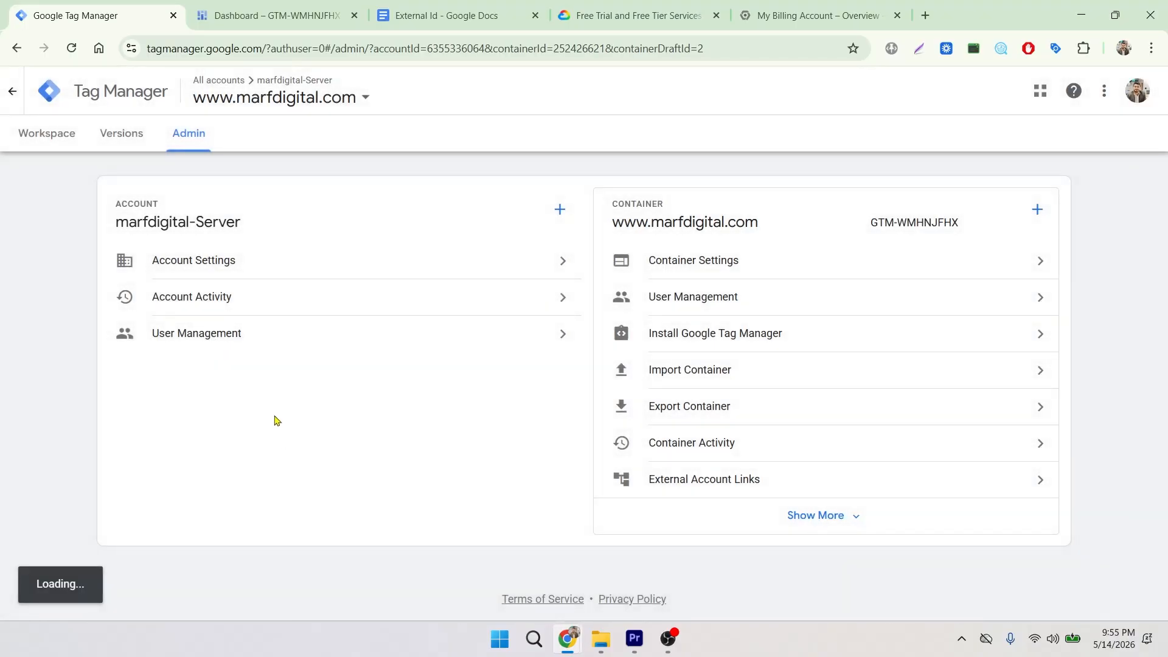
# - Inspect the configuration of the GA4 client in the server container's workspace, and close it without changes
pyautogui.click(42, 134)
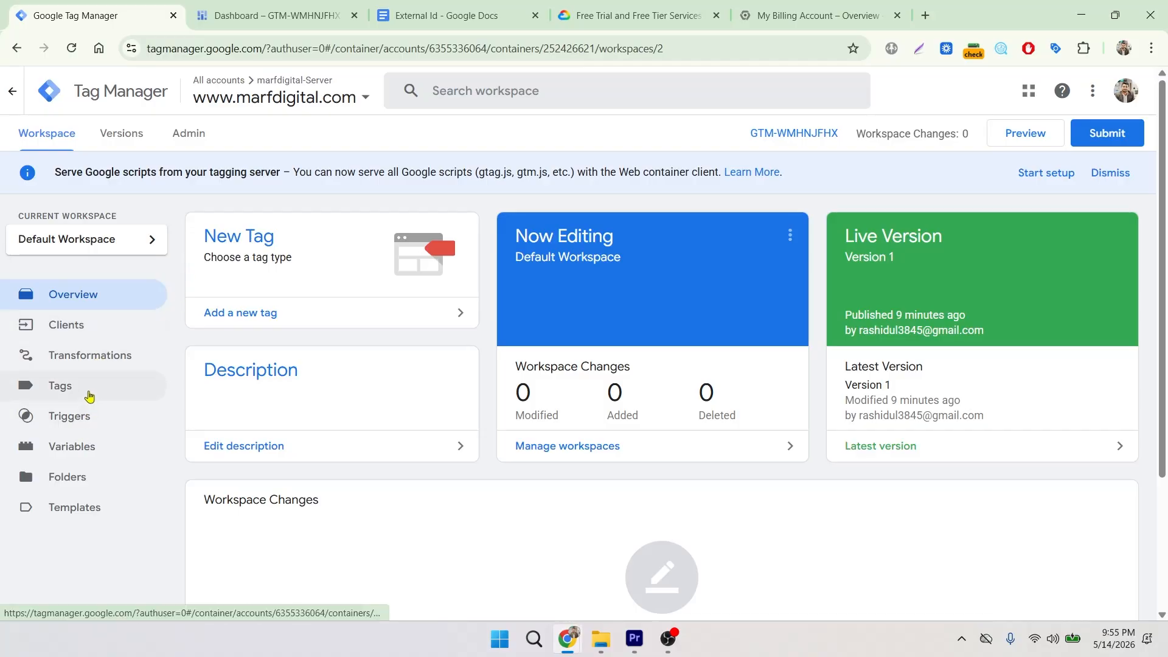
pyautogui.click(89, 334)
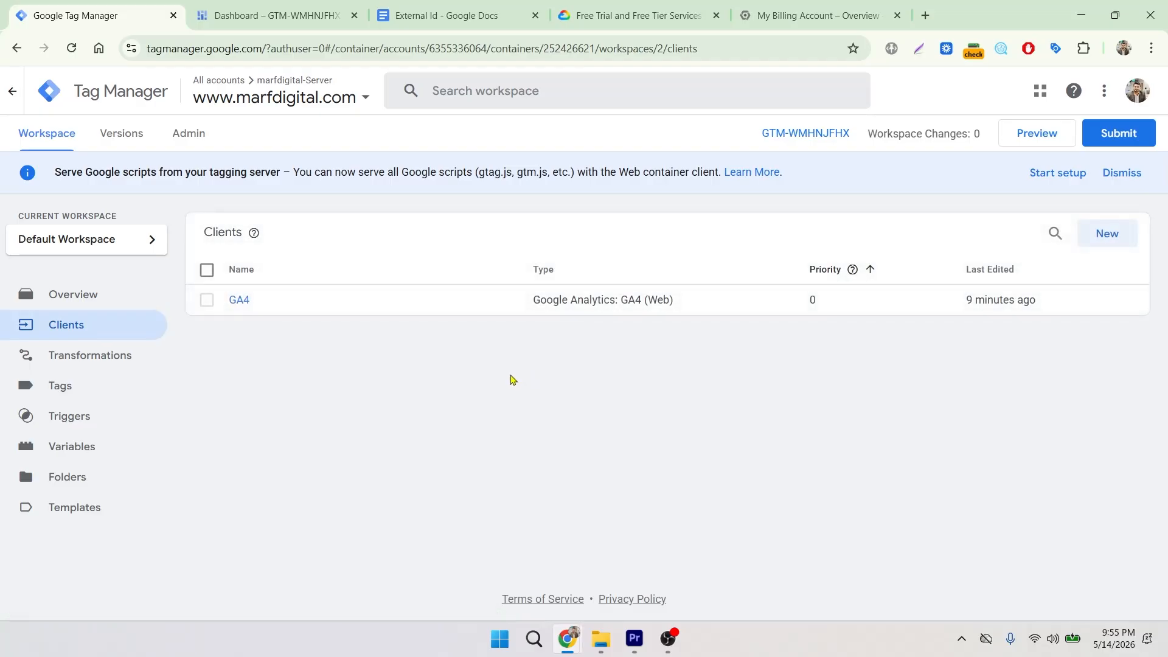
pyautogui.click(250, 301)
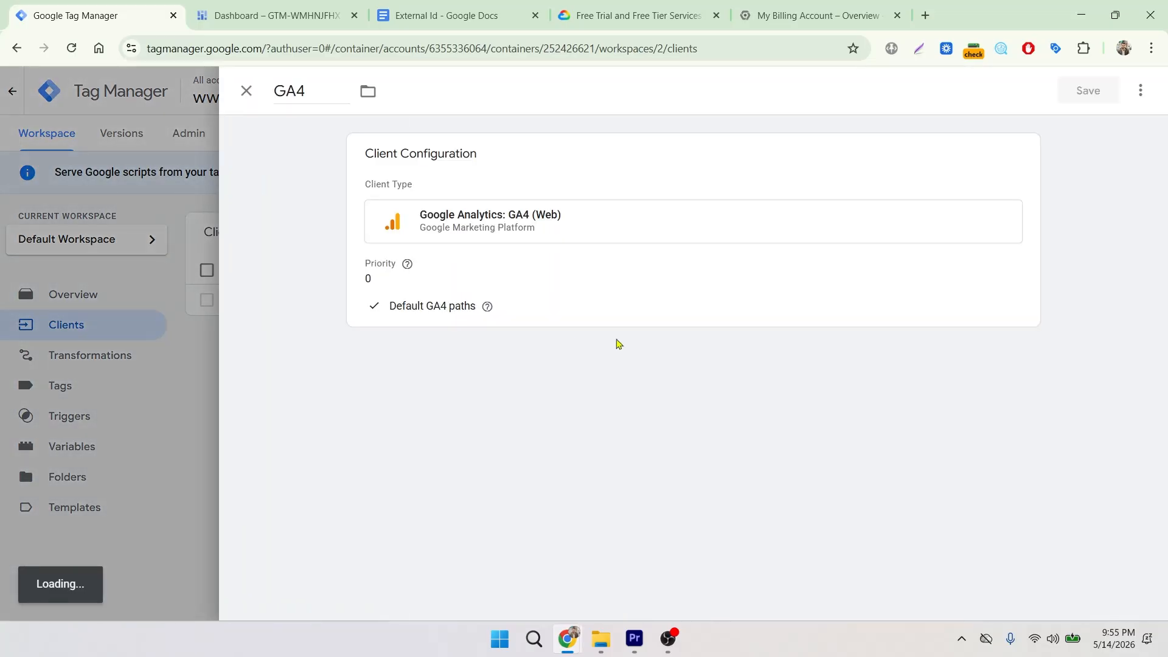
pyautogui.click(247, 91)
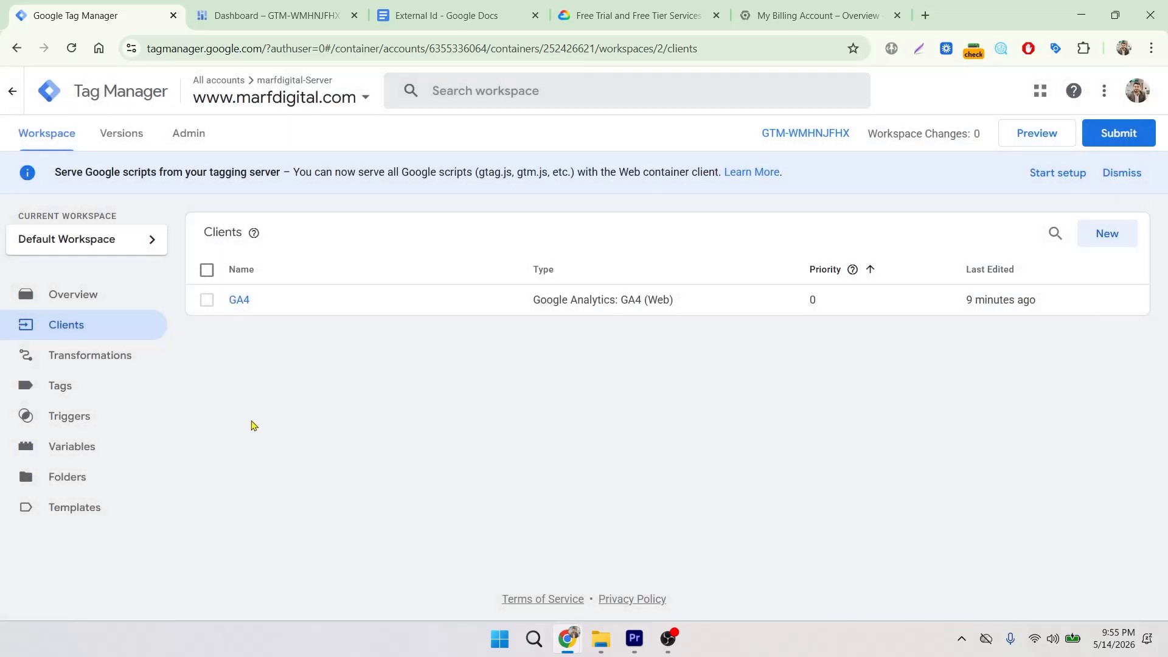
# - Create a new tag in the server container with the tag type Google Analytics: GA4
pyautogui.click(86, 394)
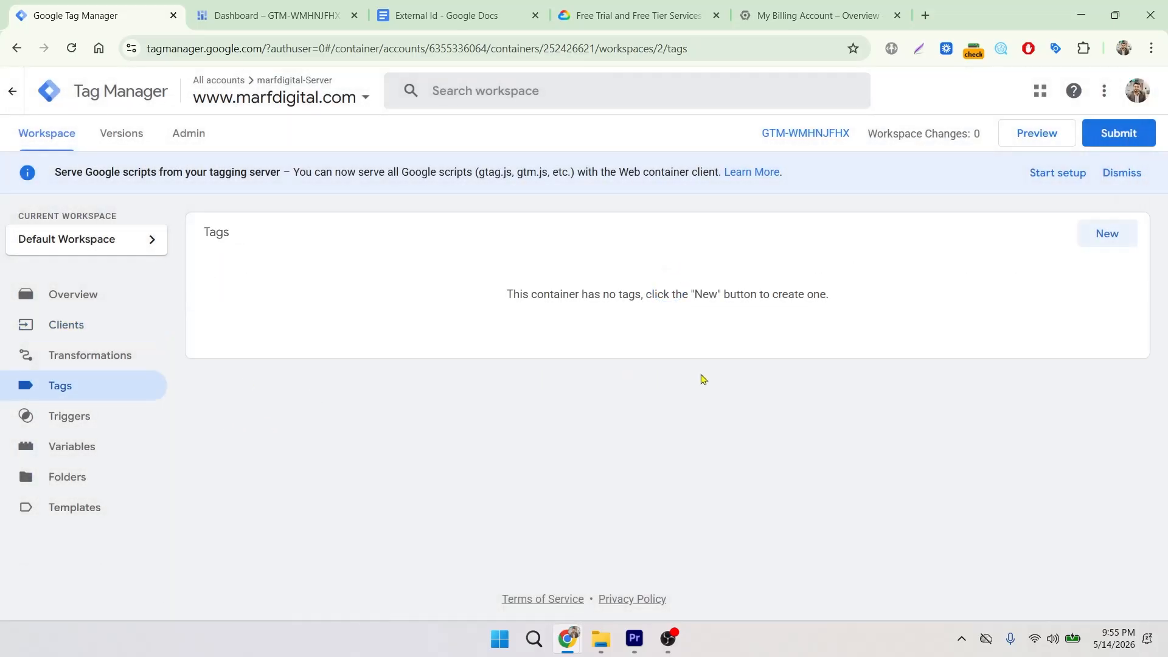
pyautogui.click(1104, 237)
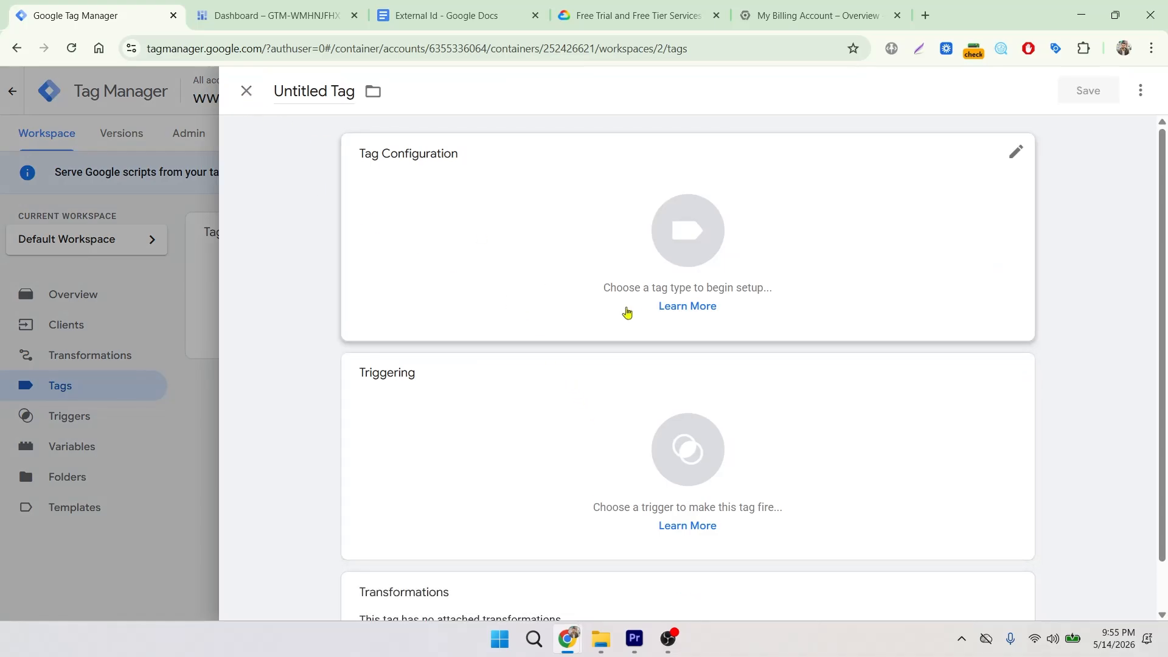
pyautogui.click(626, 250)
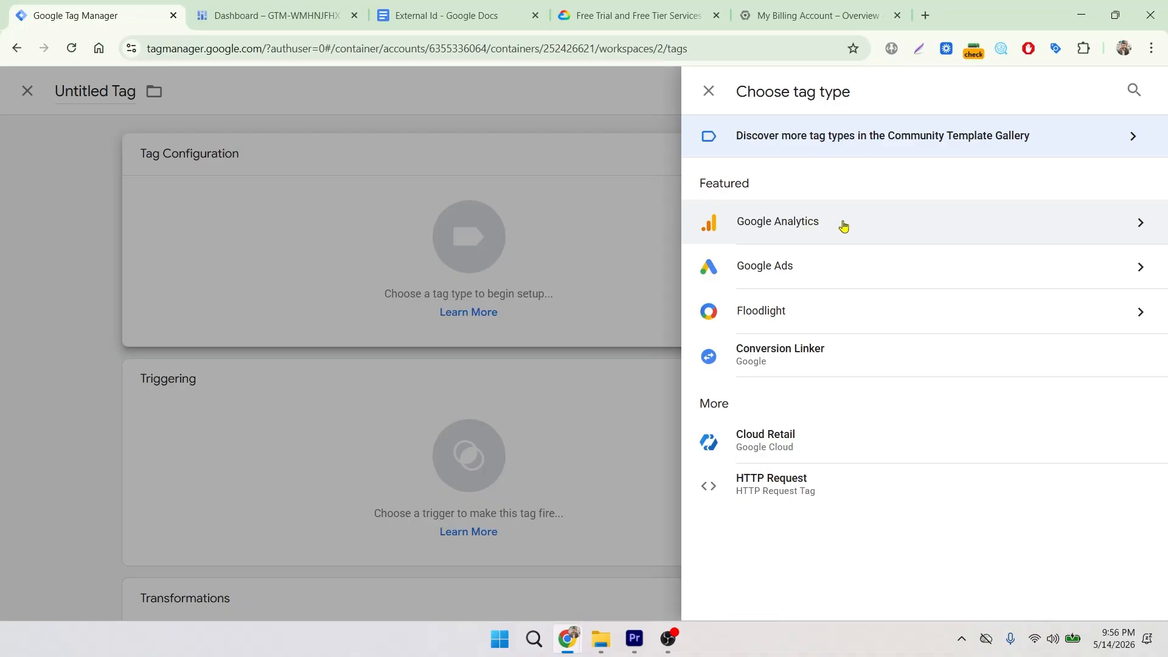
pyautogui.click(1124, 233)
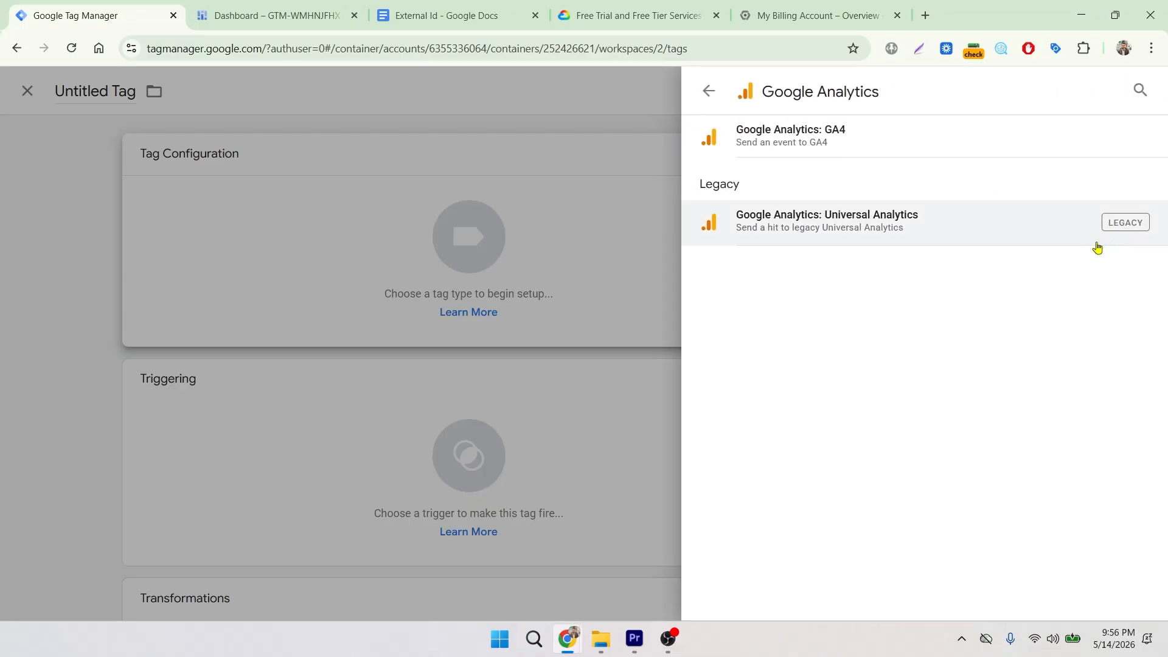
pyautogui.click(803, 138)
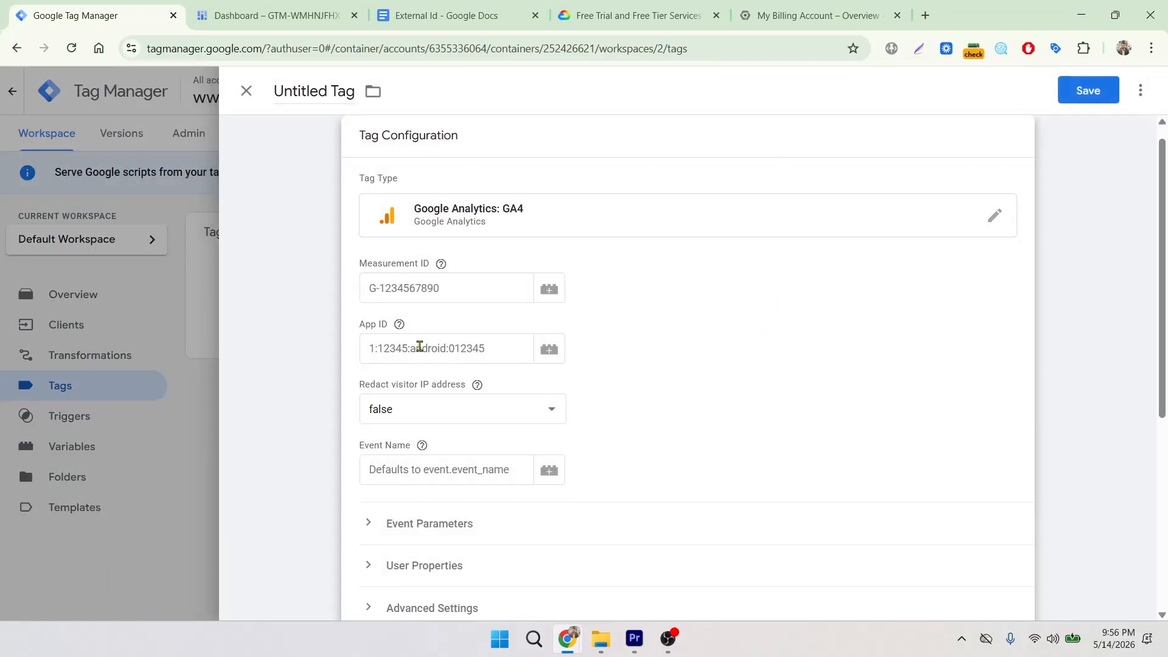
# - Look over the GA4 tag's Measurement ID, App ID, visitor IP redaction and event fields
pyautogui.click(385, 289)
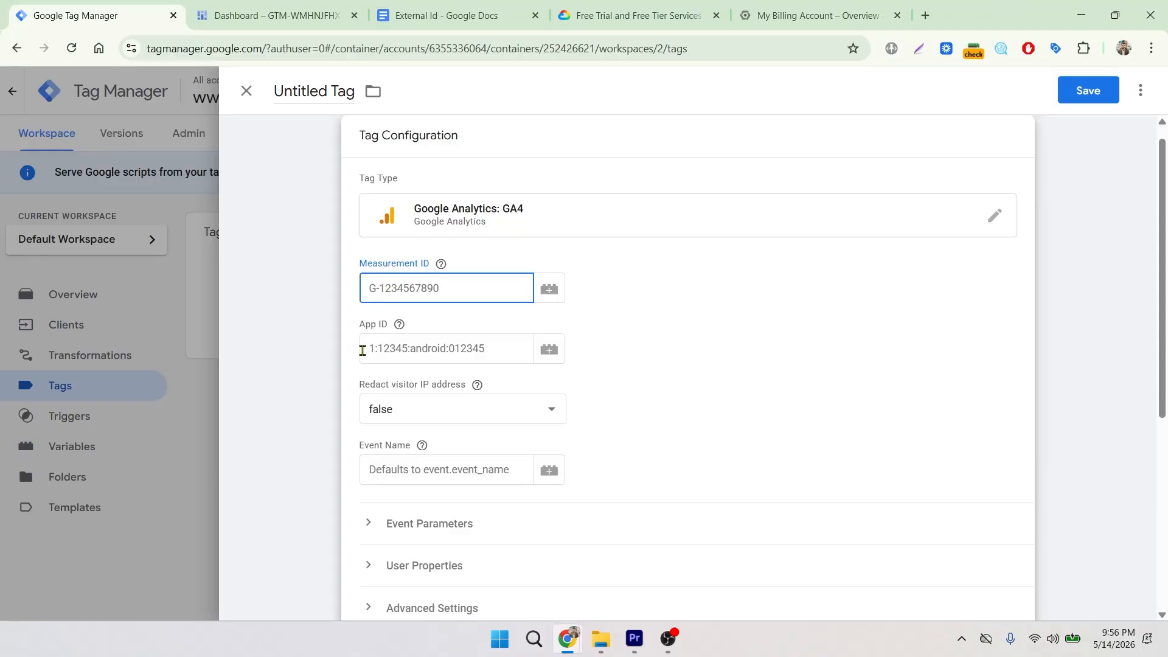
pyautogui.click(405, 334)
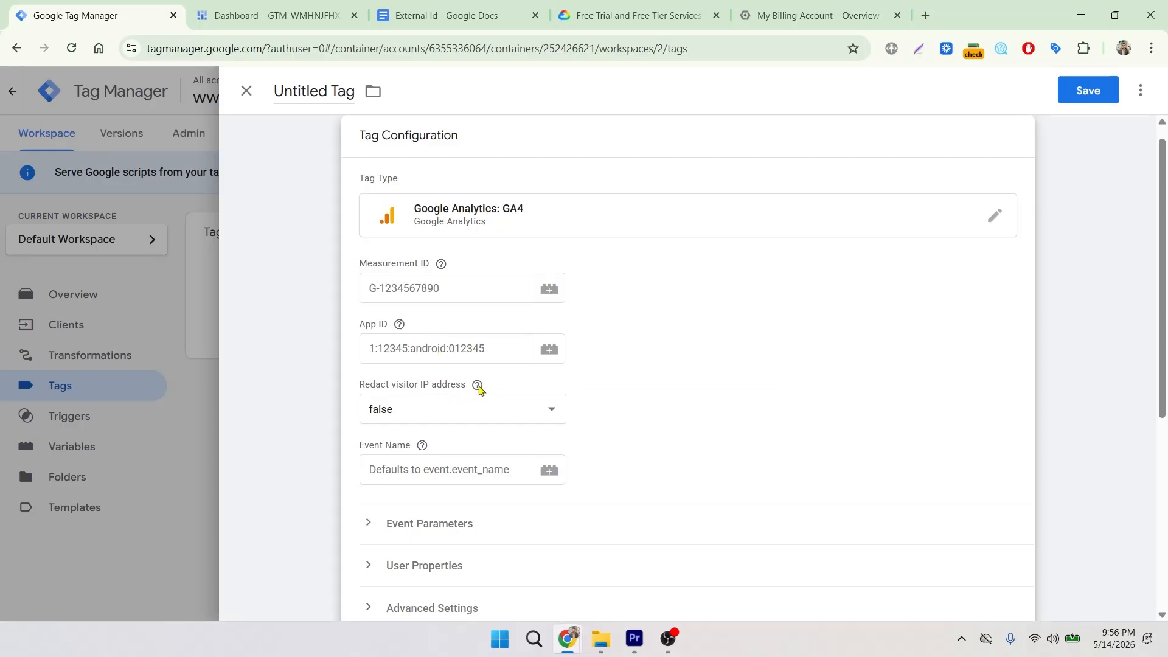
pyautogui.moveTo(485, 387)
pyautogui.scroll(-1, 685, 435)
pyautogui.scroll(-3, 685, 434)
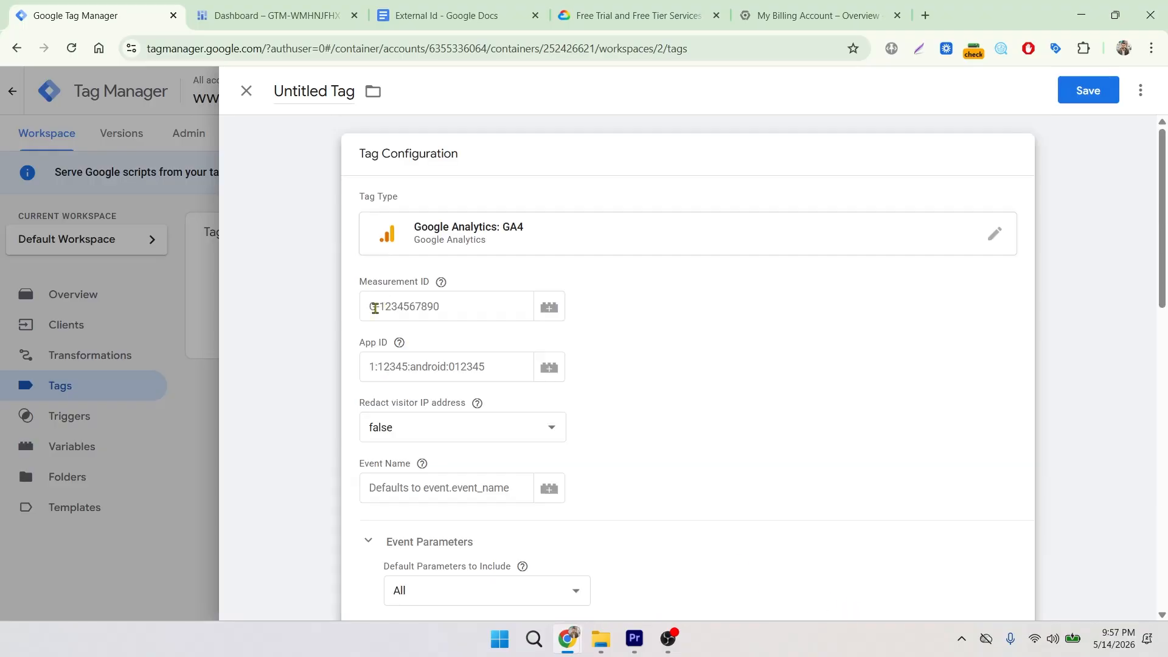
# - Switch to Google Analytics in a new browser tab and open the MarfDigital-GA4 property of the Marf Digital account
pyautogui.click(926, 17)
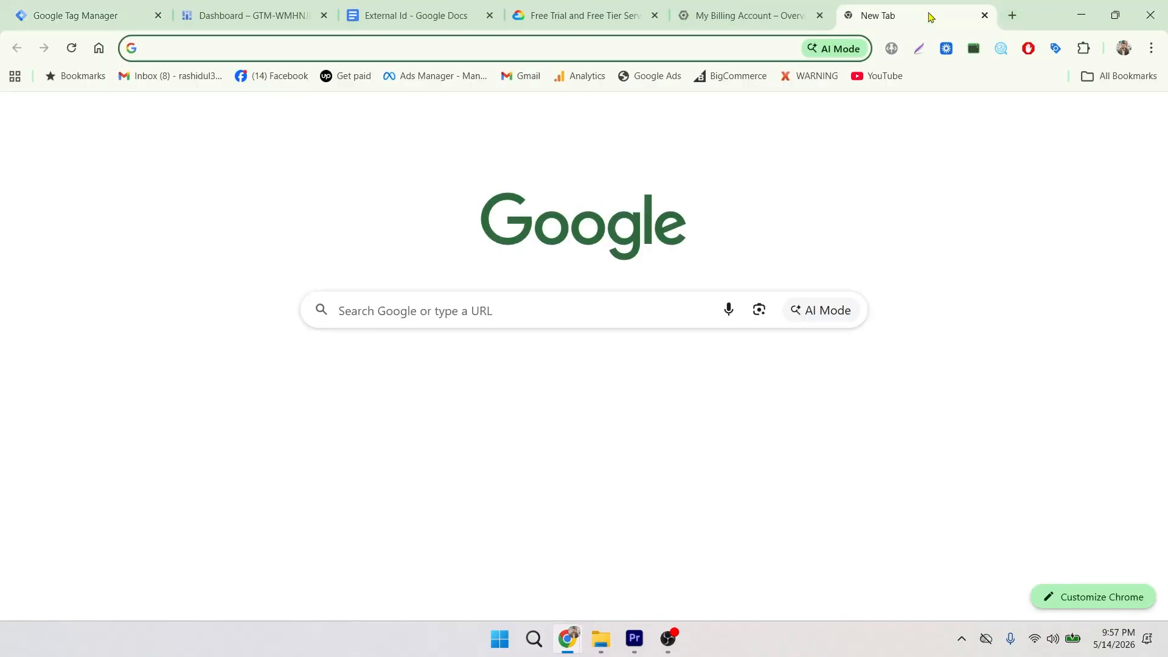
pyautogui.write('g')
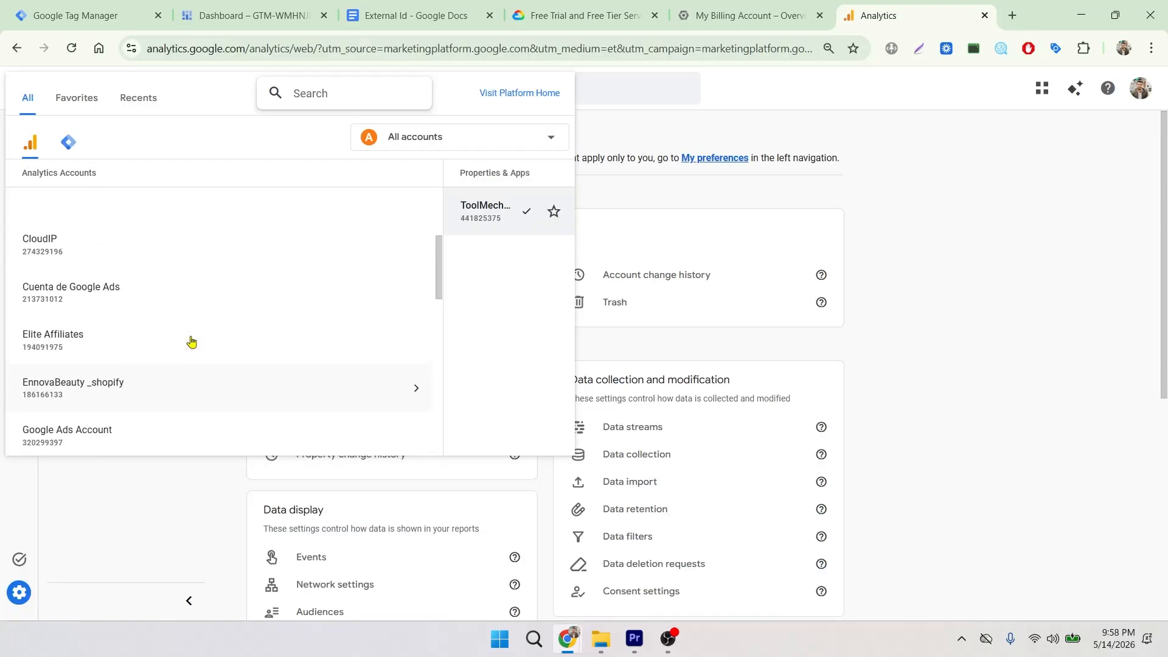
pyautogui.scroll(3, 192, 342)
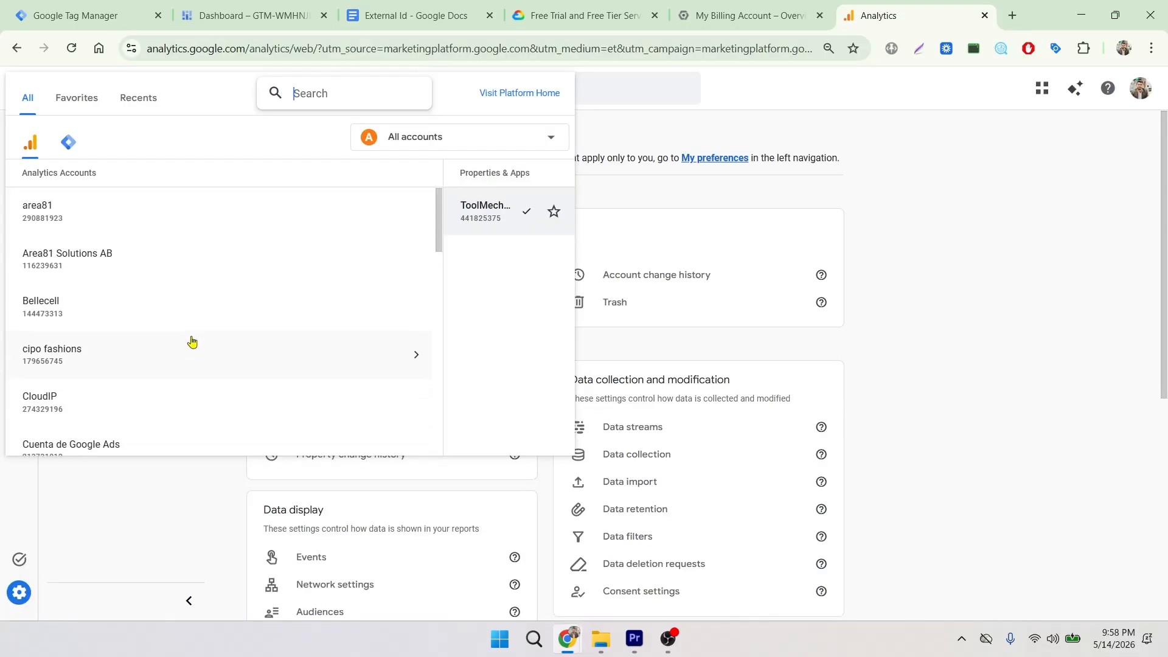
pyautogui.scroll(-6, 192, 342)
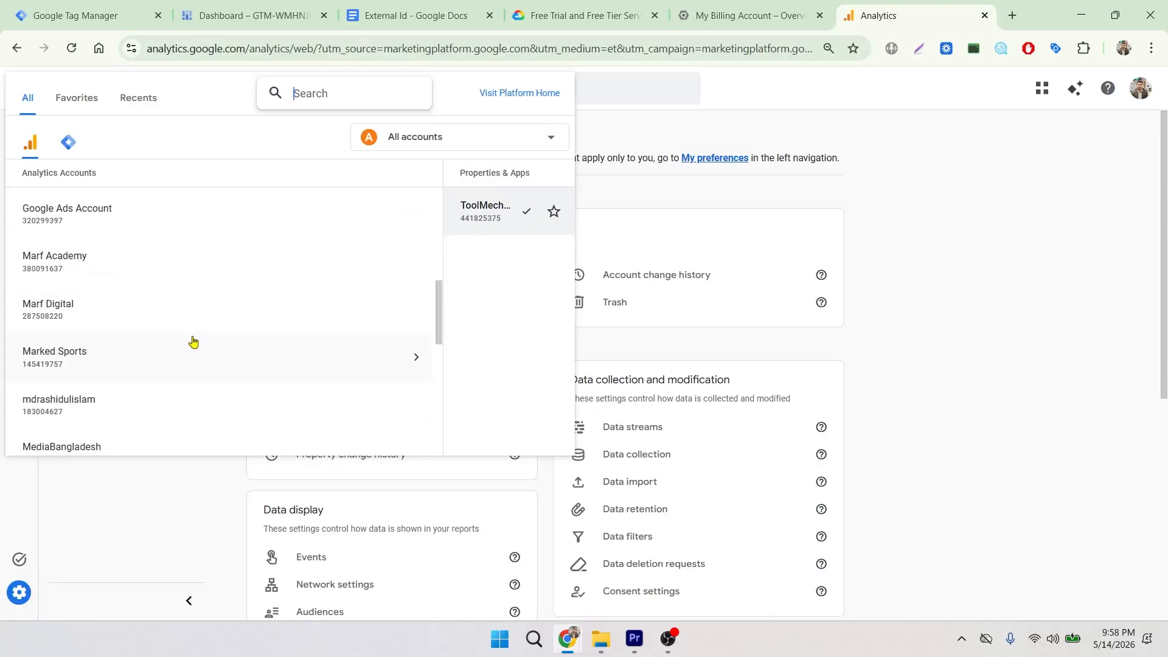
pyautogui.click(191, 310)
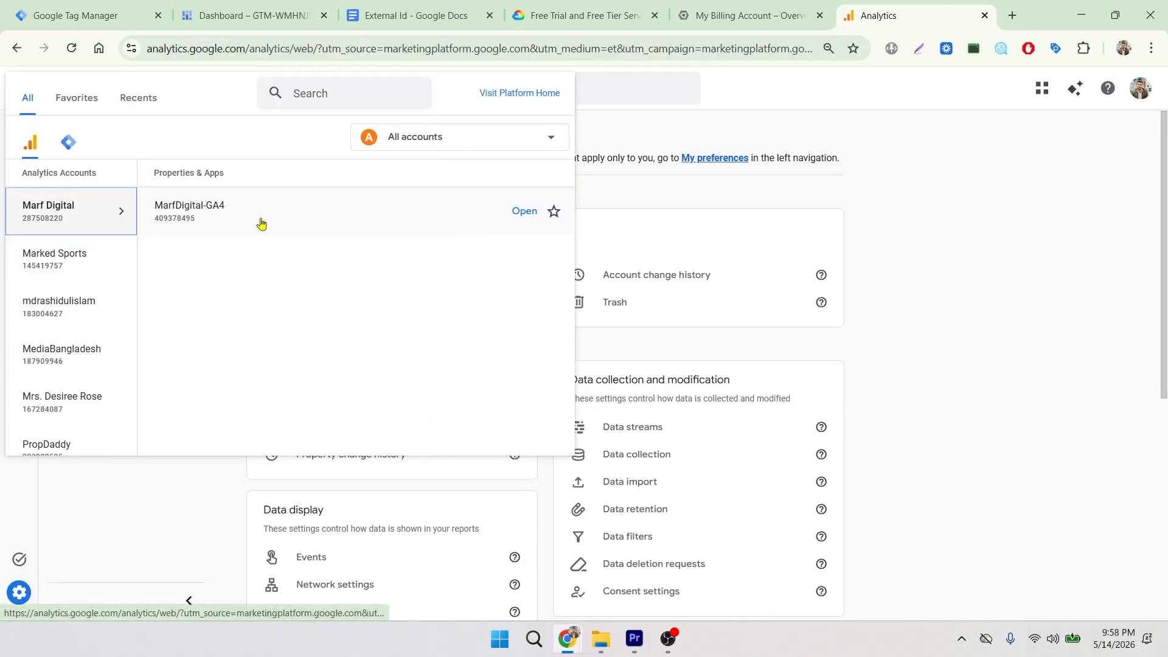
pyautogui.click(258, 220)
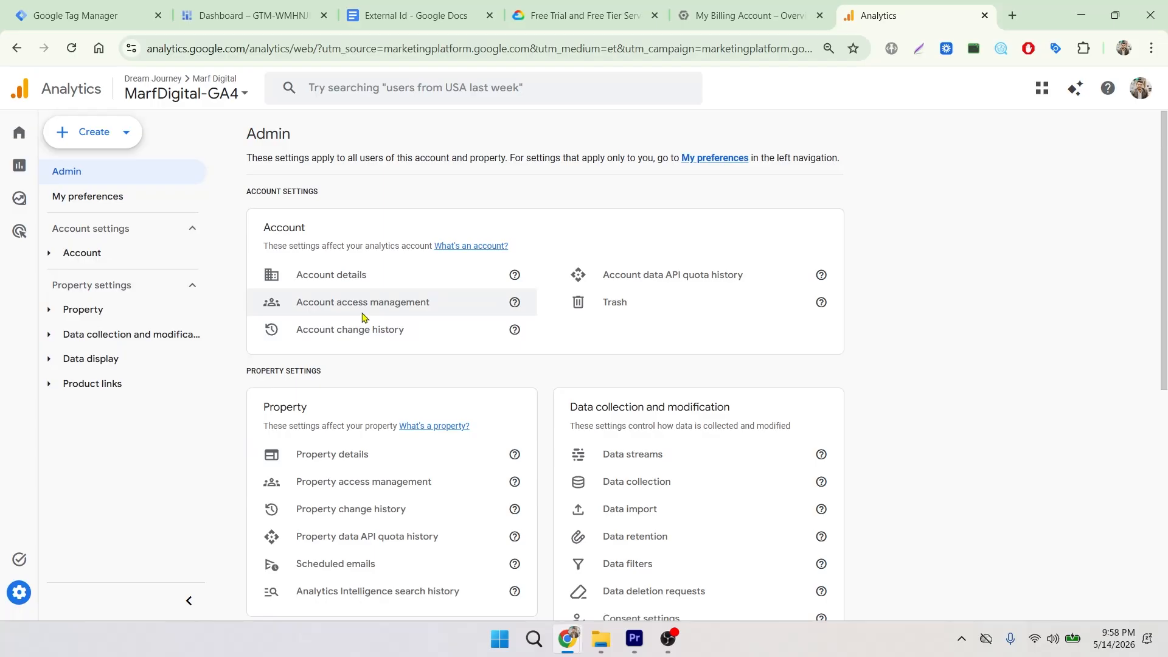
# - Open the marfdigital web data stream of the property and copy its measurement ID
pyautogui.scroll(-2, 365, 329)
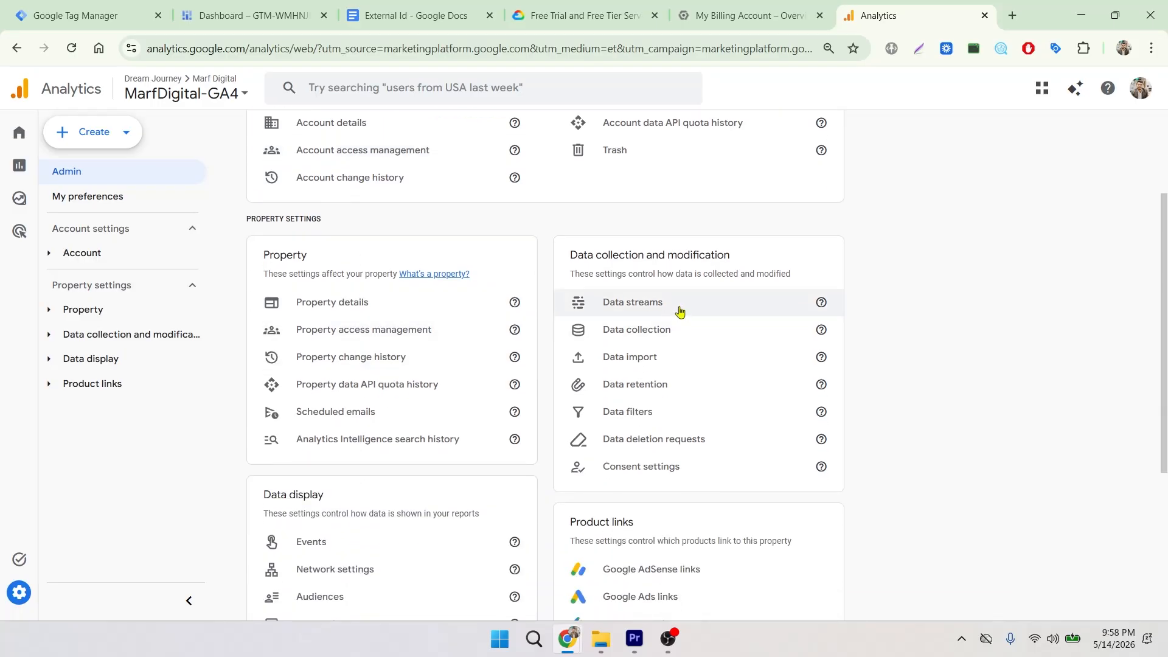
pyautogui.click(679, 310)
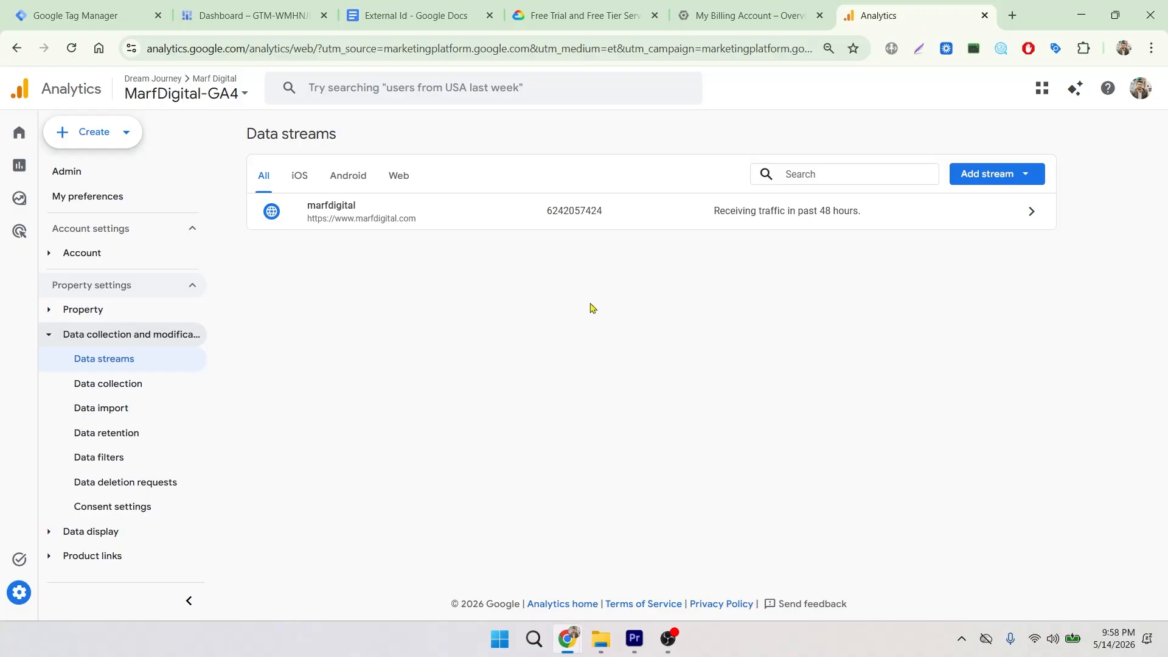
pyautogui.click(373, 219)
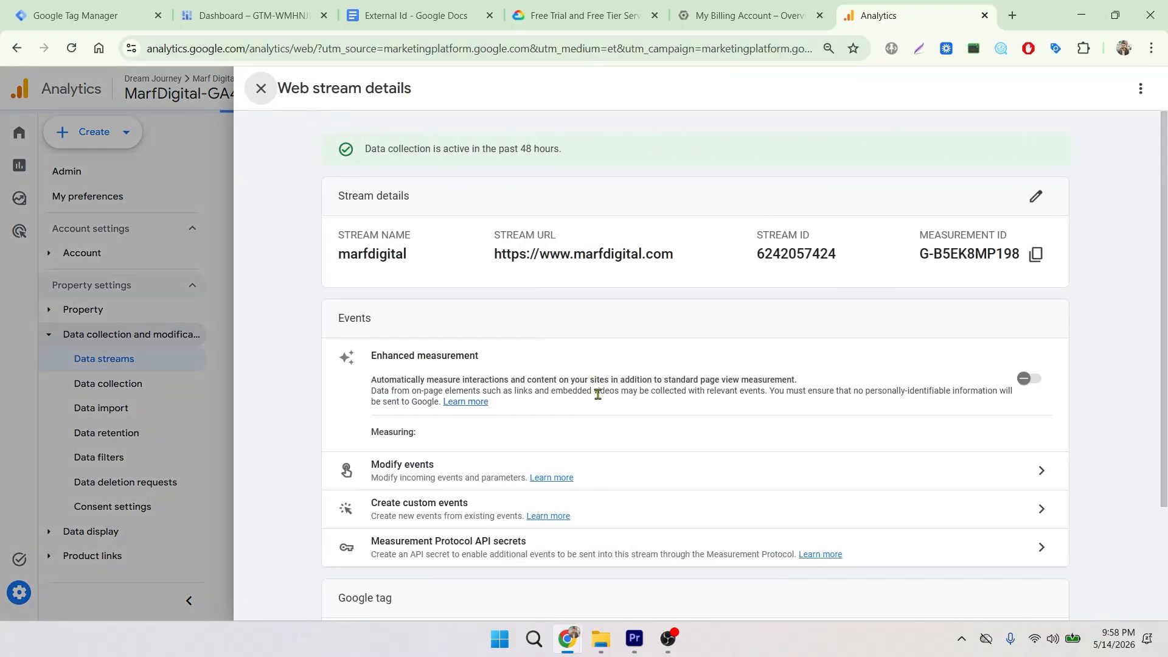
pyautogui.click(1041, 262)
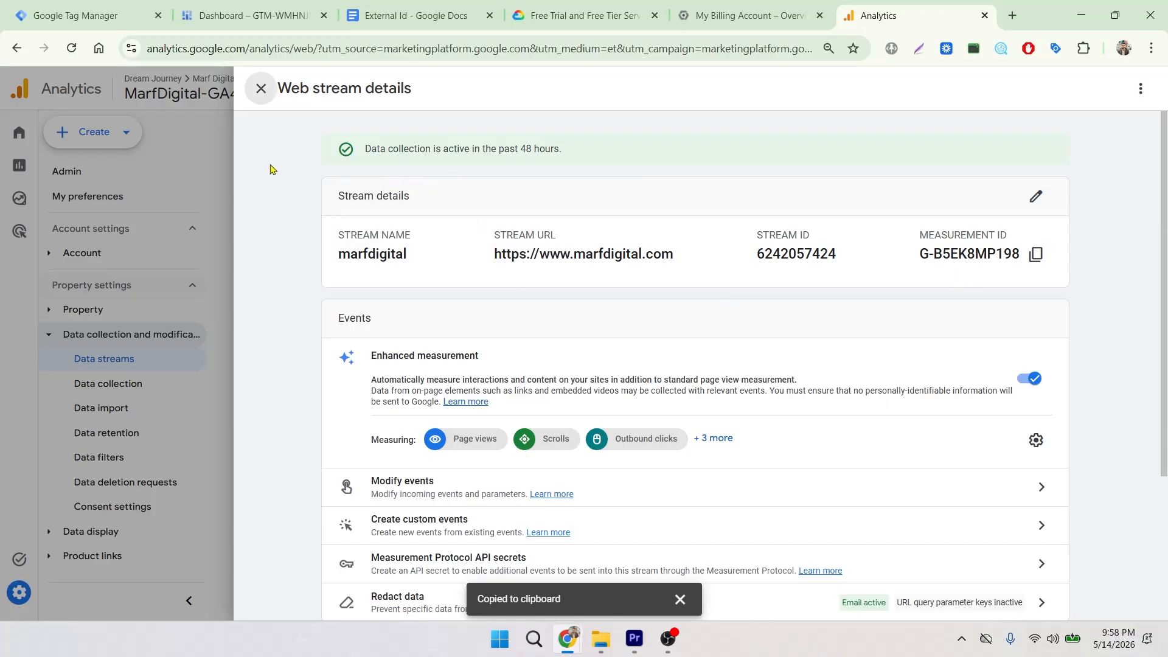
# - Return to Tag Manager and set the new GA4 tag's Measurement ID to the copied G-B5EK8MP198
pyautogui.click(82, 7)
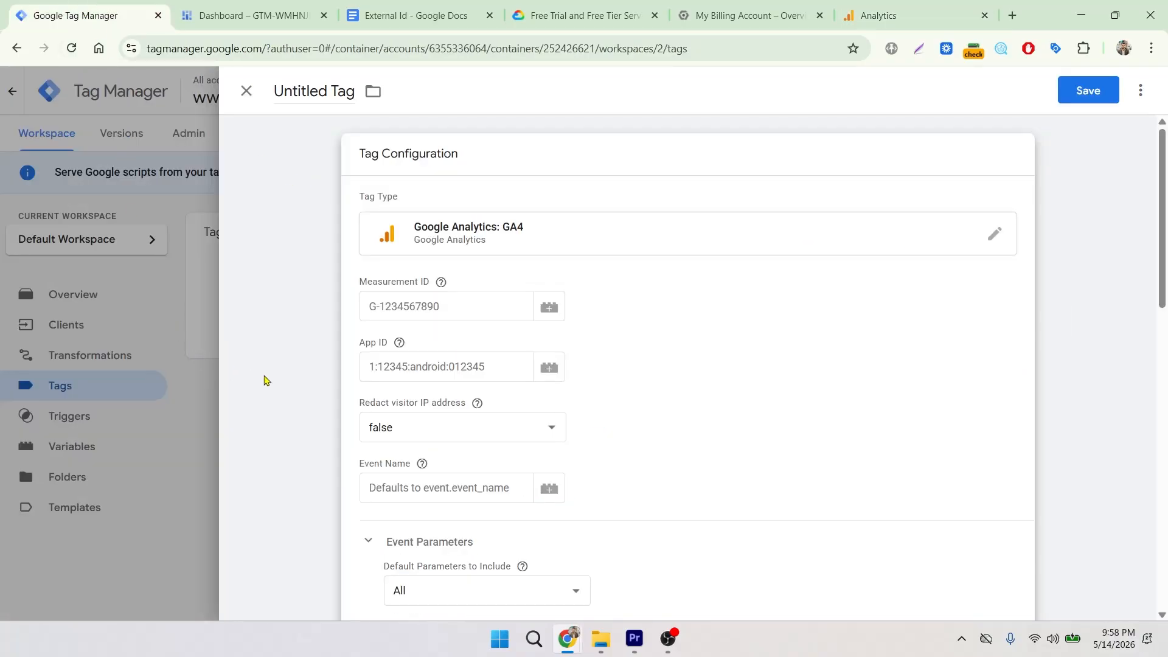
pyautogui.click(378, 306)
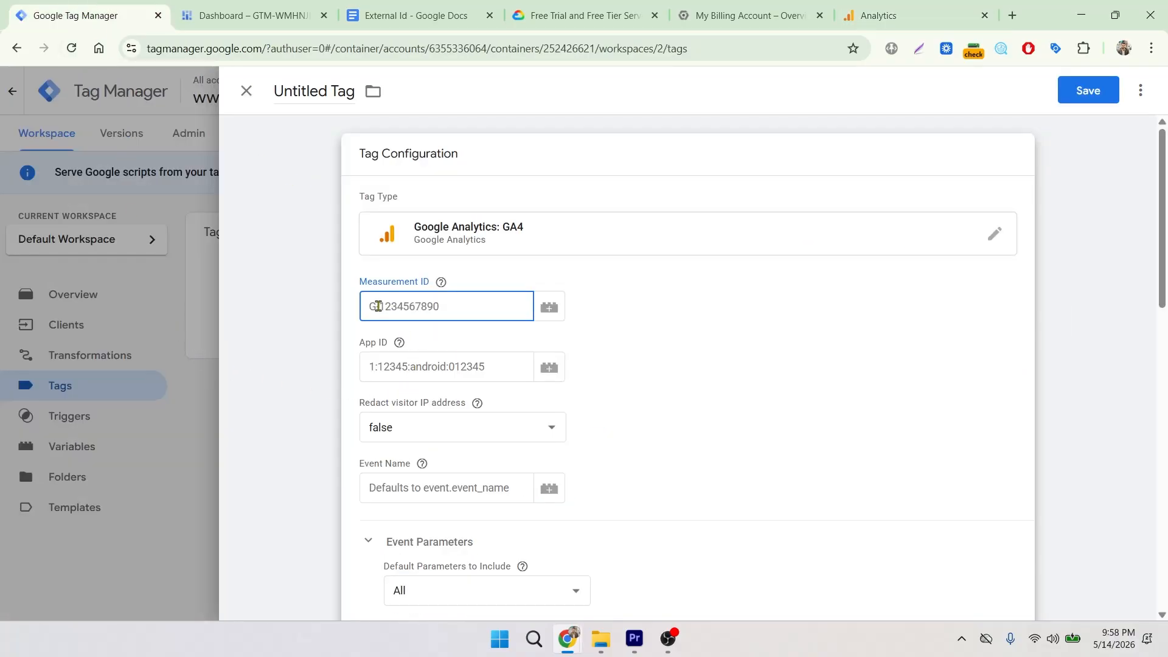
pyautogui.hotkey('ctrl', 'v')
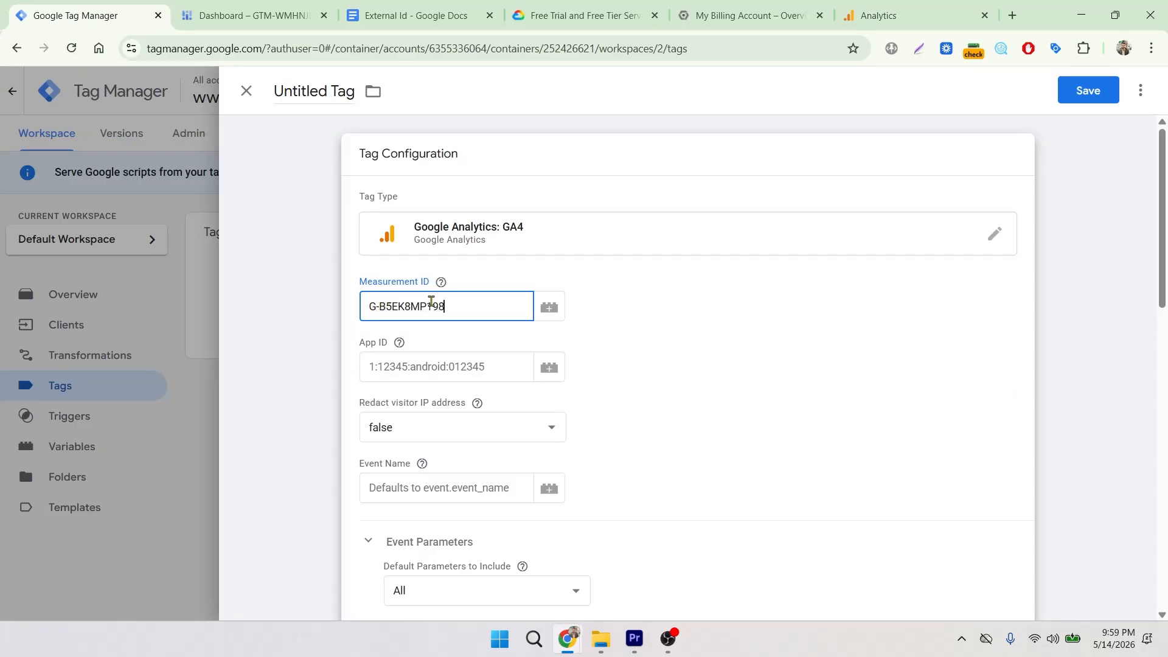
# - Set the GA4 tag's Event Name to the {{Event Name}} variable and check the event parameter options
pyautogui.scroll(-1, 615, 389)
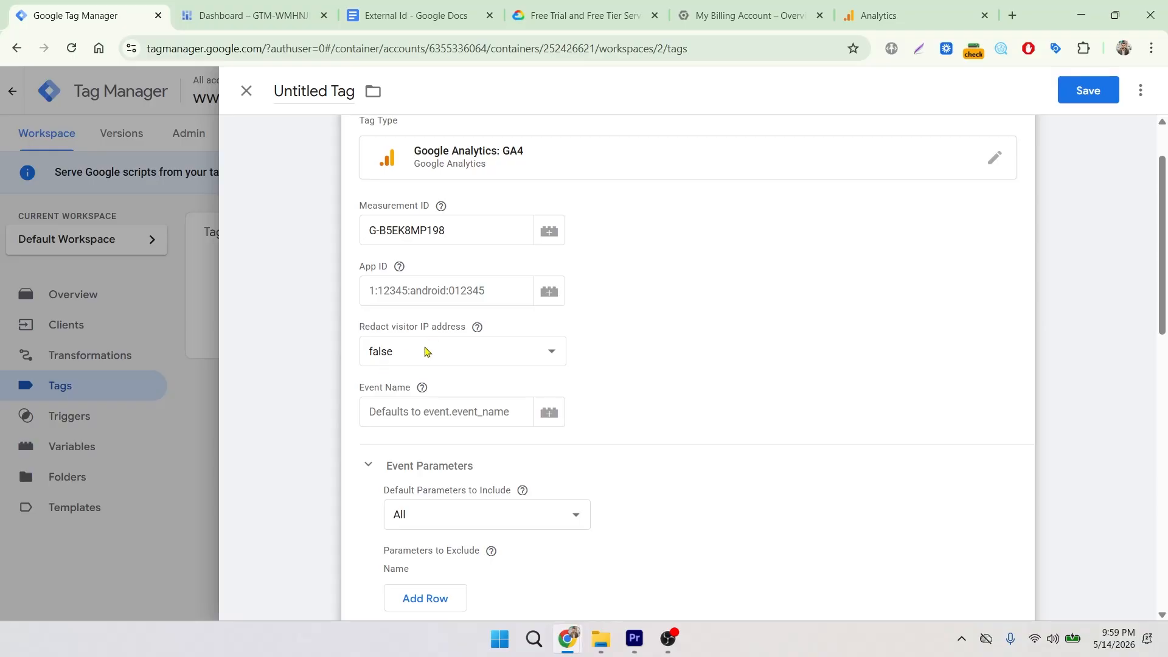
pyautogui.scroll(-1, 406, 362)
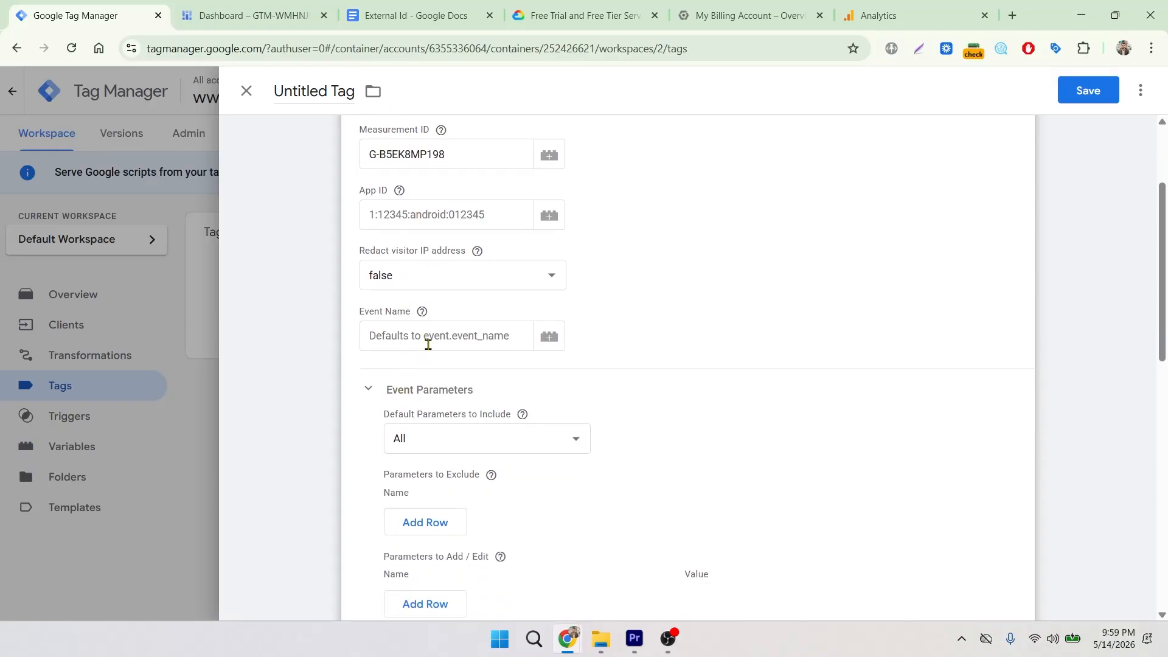
pyautogui.click(430, 340)
pyautogui.scroll(-5, 503, 431)
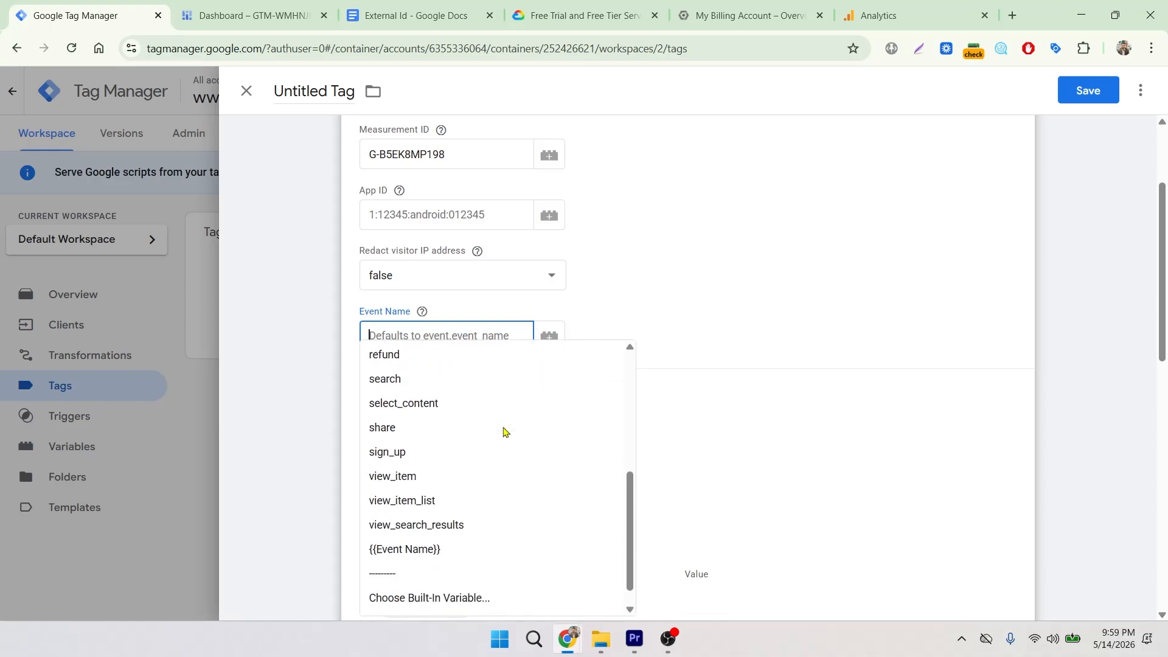
pyautogui.click(451, 531)
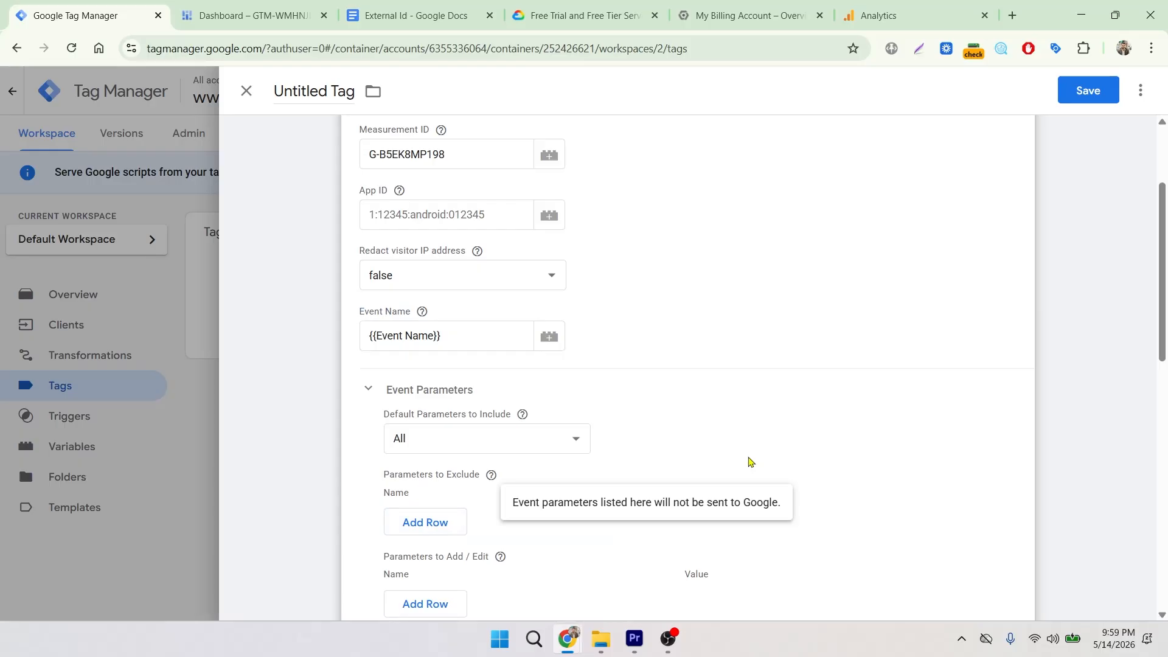
pyautogui.scroll(-3, 758, 367)
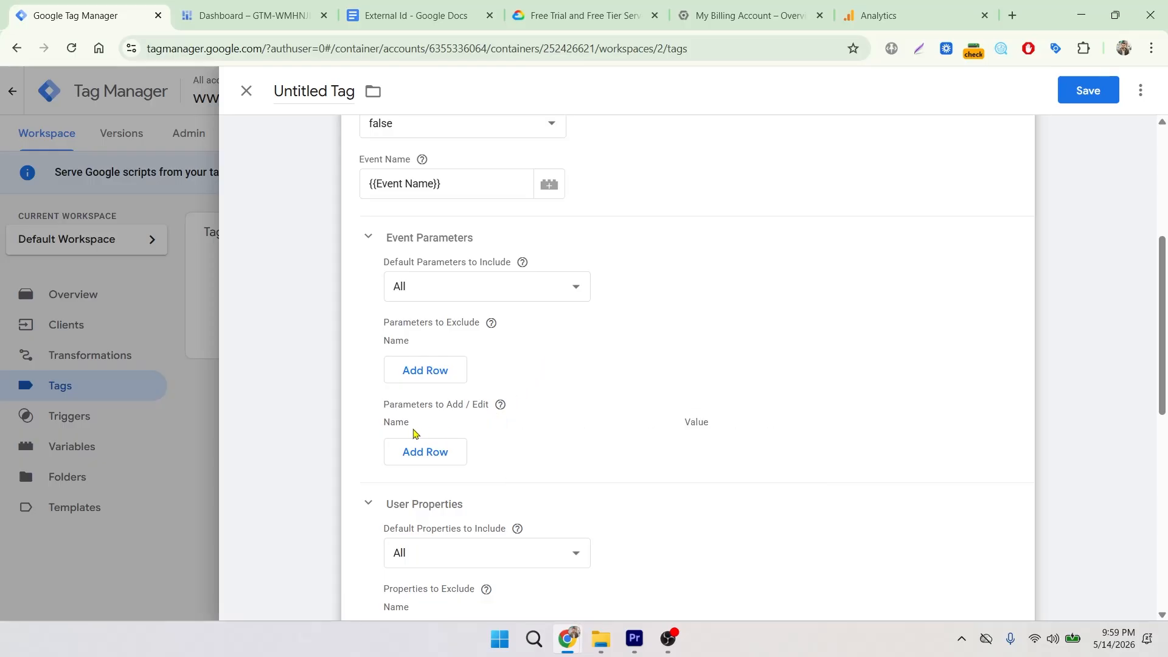
# - Check the GA4 tag's additional metadata options and create a new firing trigger of the Custom type for the tag
pyautogui.scroll(-4, 438, 424)
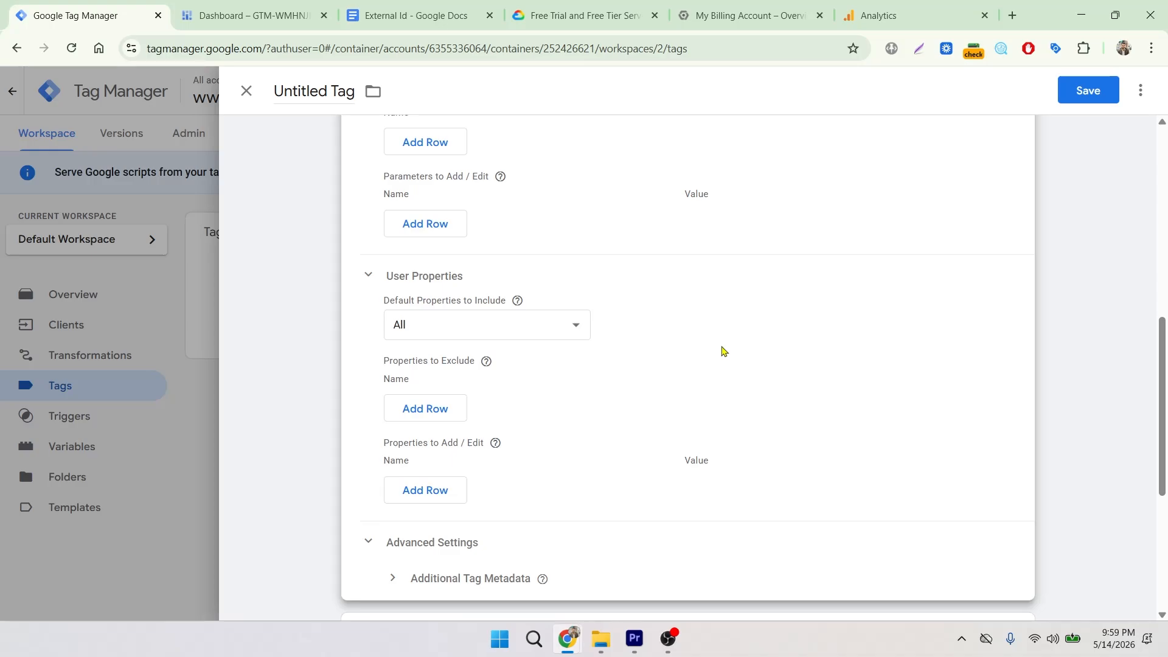
pyautogui.scroll(-3, 722, 351)
pyautogui.click(418, 352)
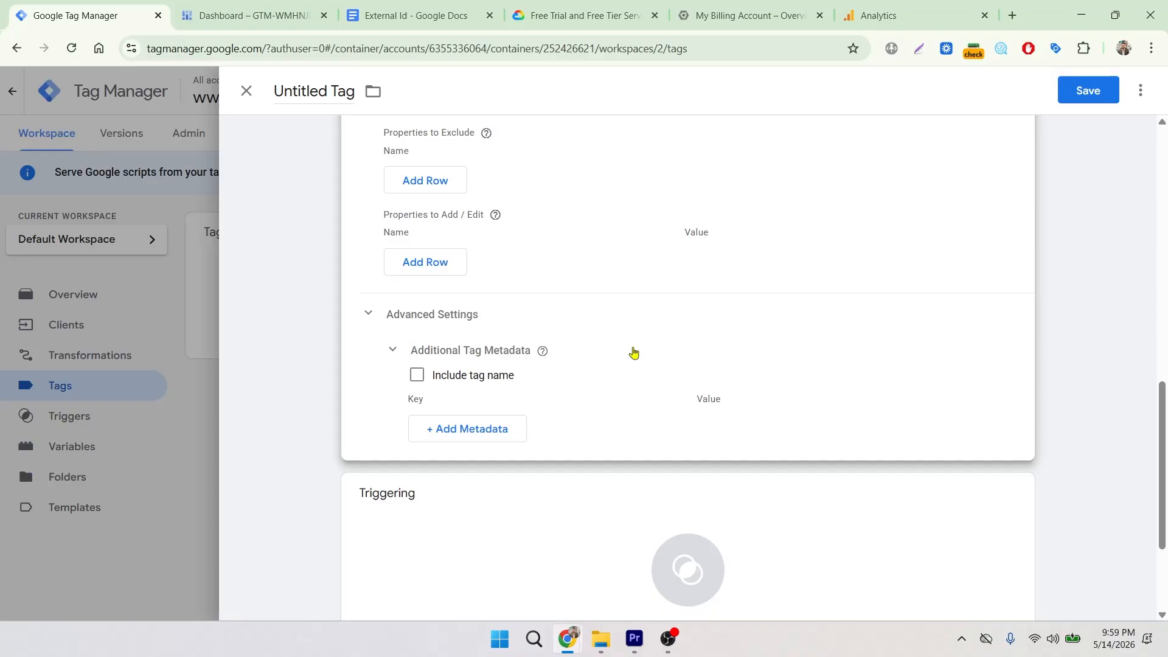
pyautogui.scroll(-3, 633, 351)
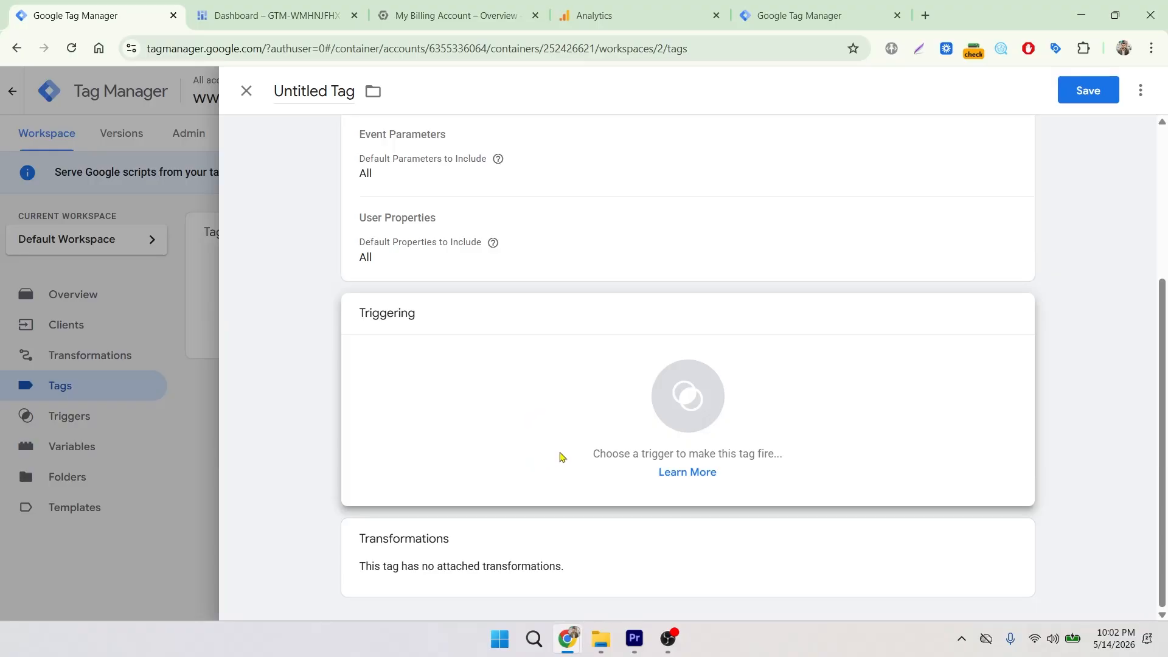
pyautogui.click(588, 436)
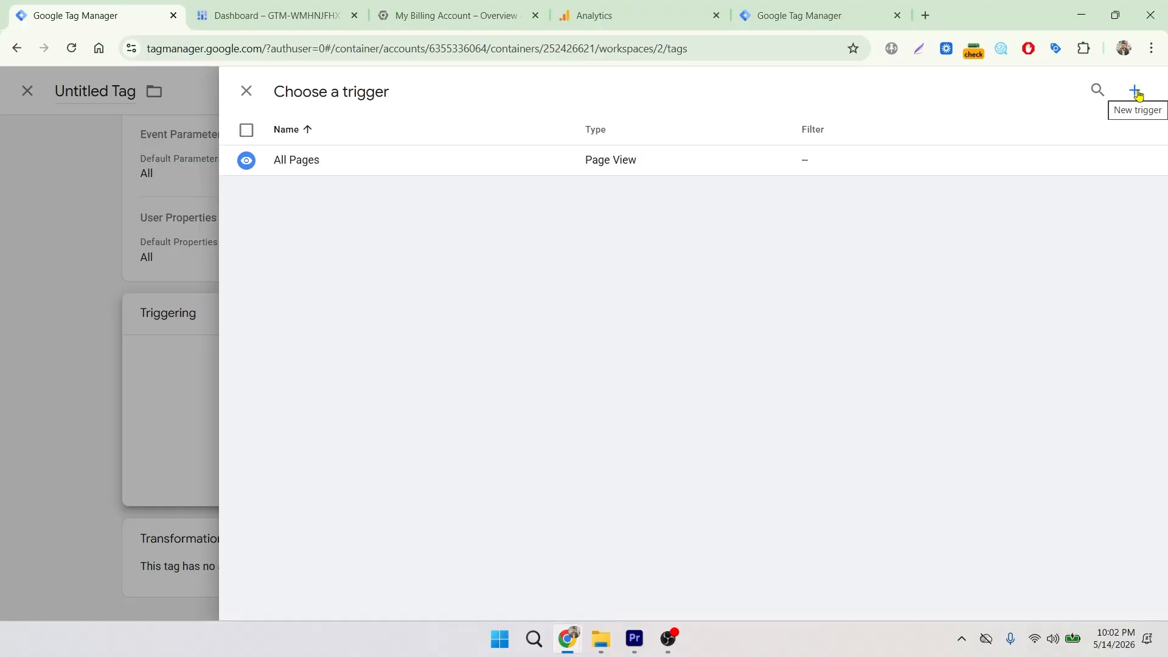
pyautogui.click(1135, 92)
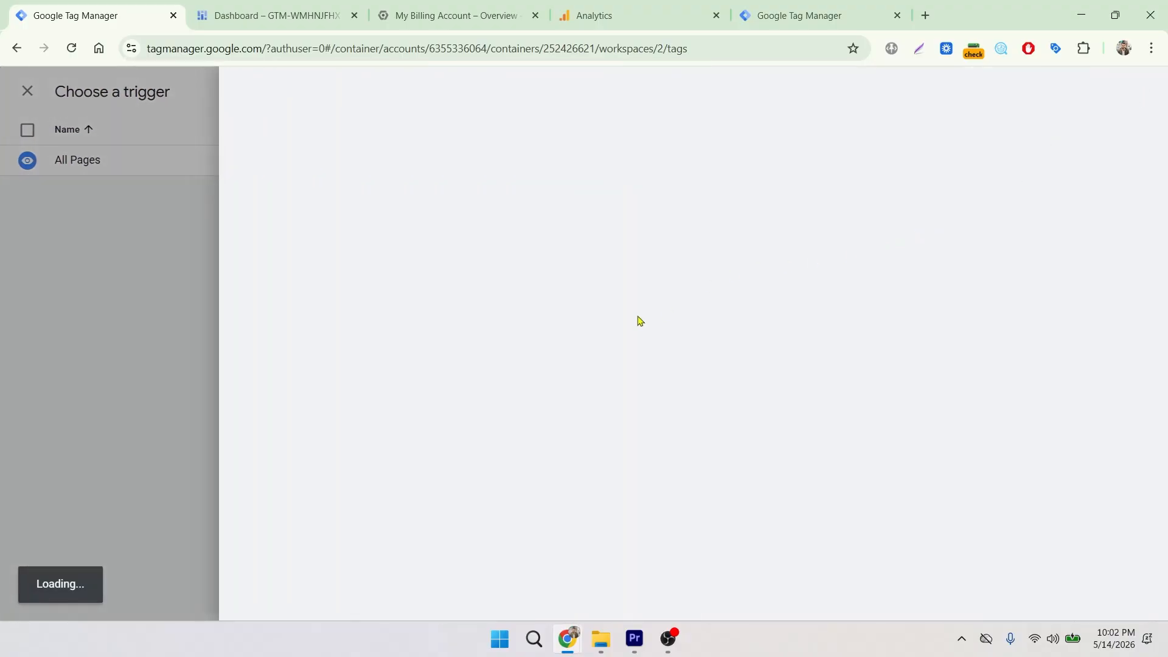
pyautogui.click(637, 232)
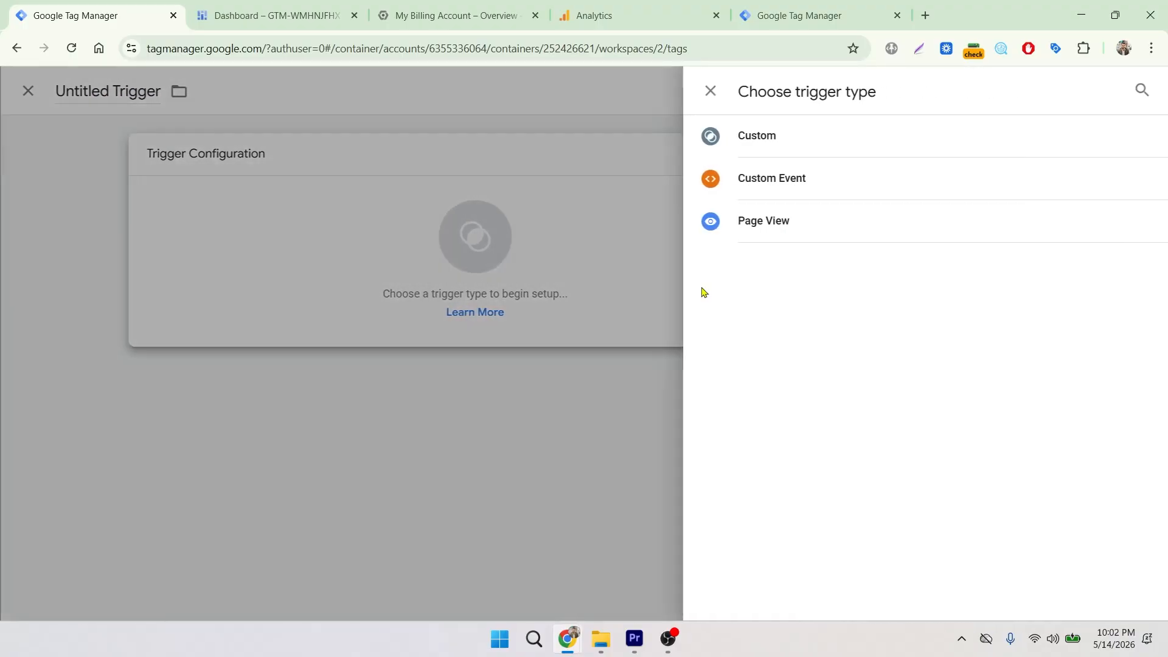
pyautogui.click(774, 145)
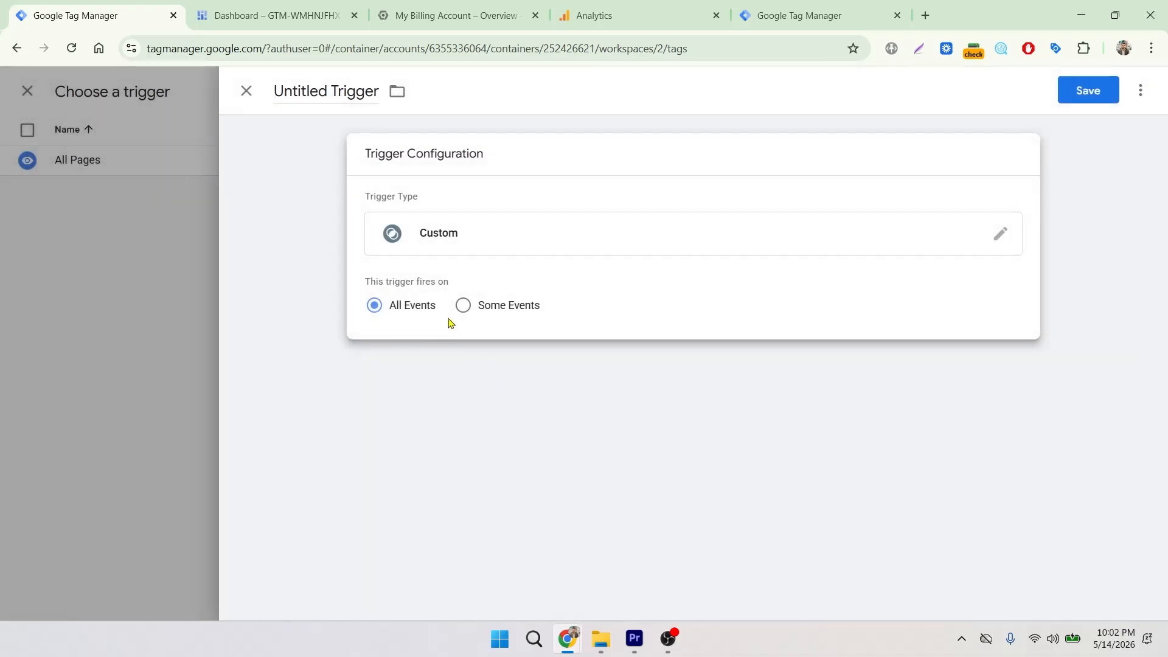
# - Make the trigger fire on Some Events, with the condition that the built-in variable {{Client Name}} equals GA4
pyautogui.click(463, 305)
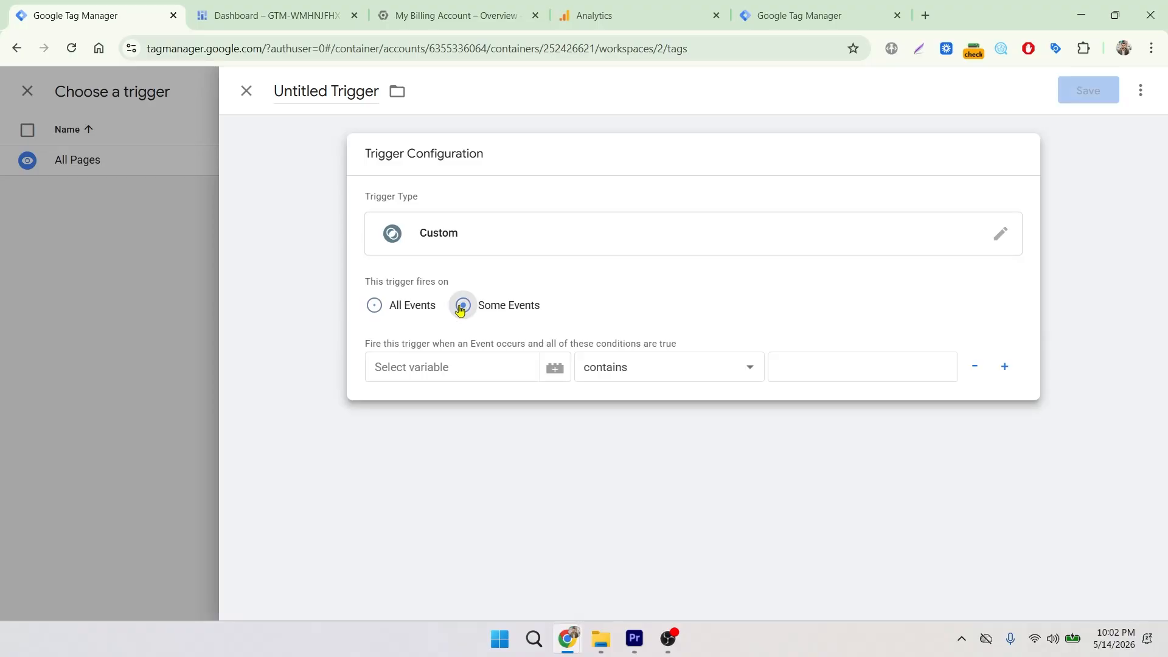
pyautogui.click(425, 368)
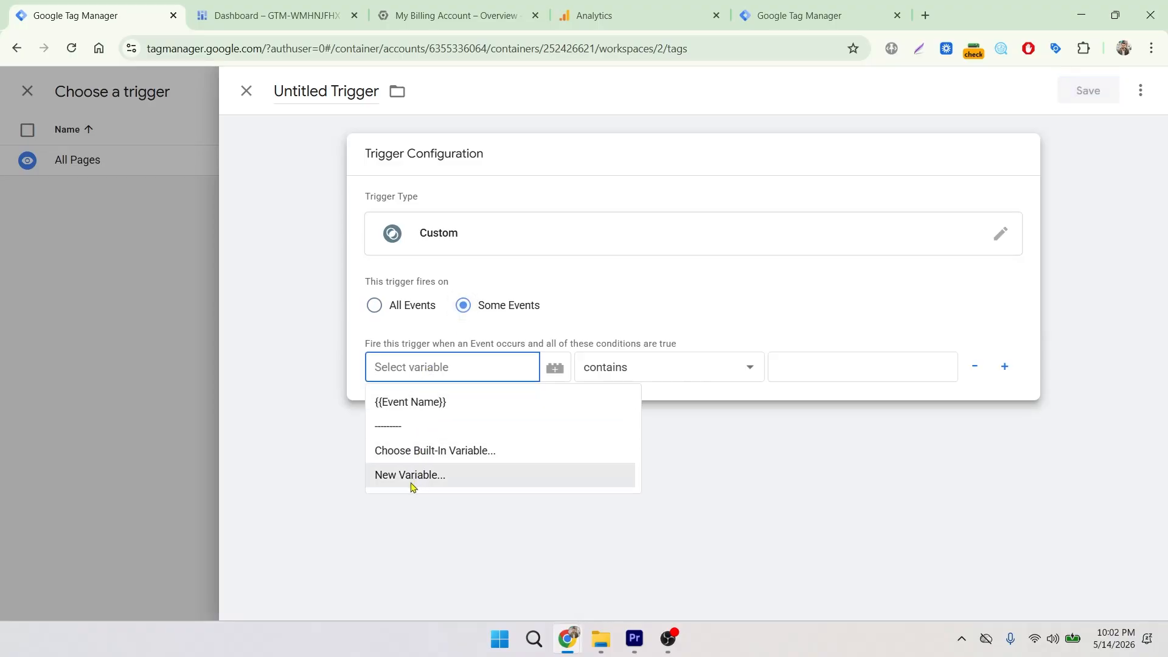
pyautogui.click(418, 451)
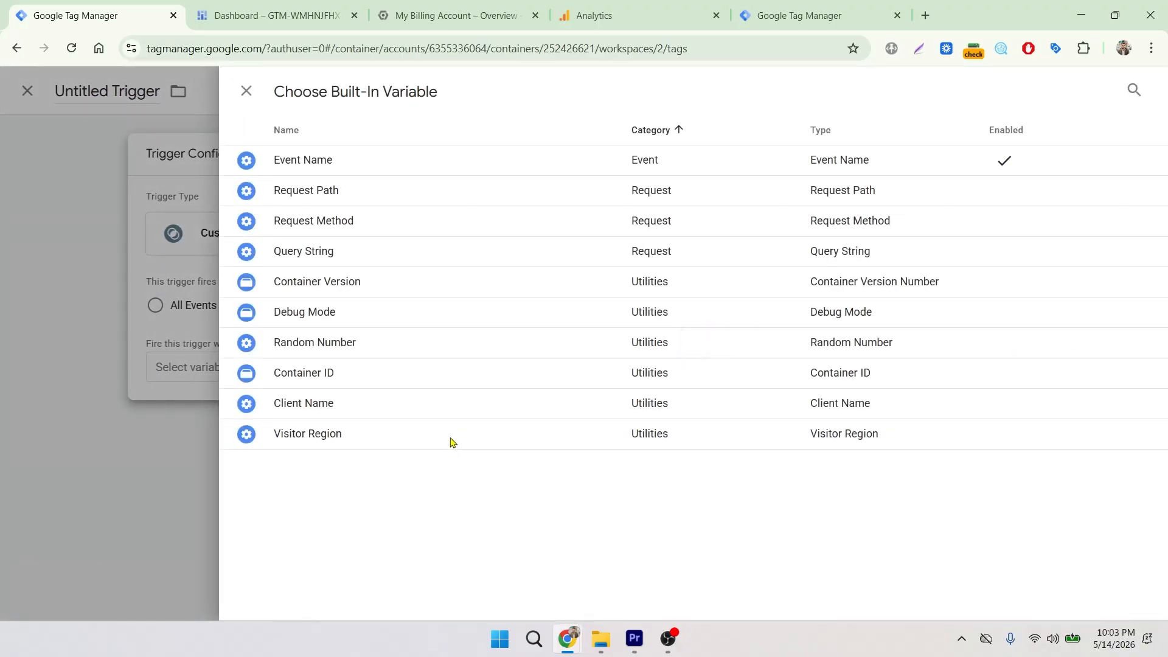
pyautogui.click(321, 411)
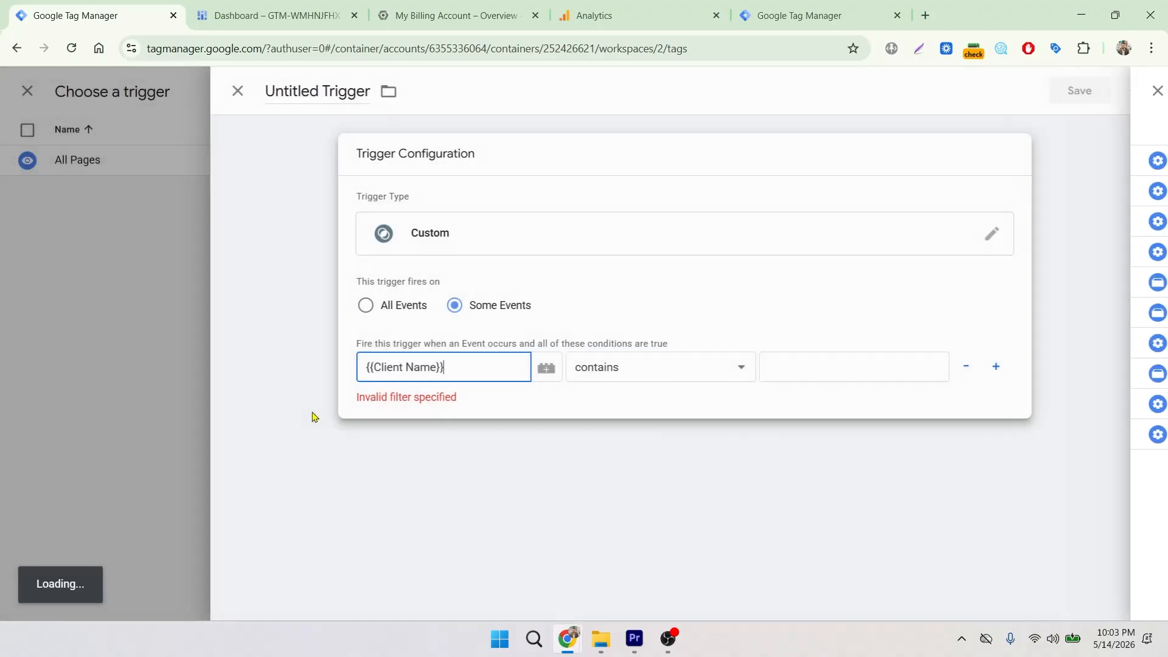
pyautogui.click(631, 372)
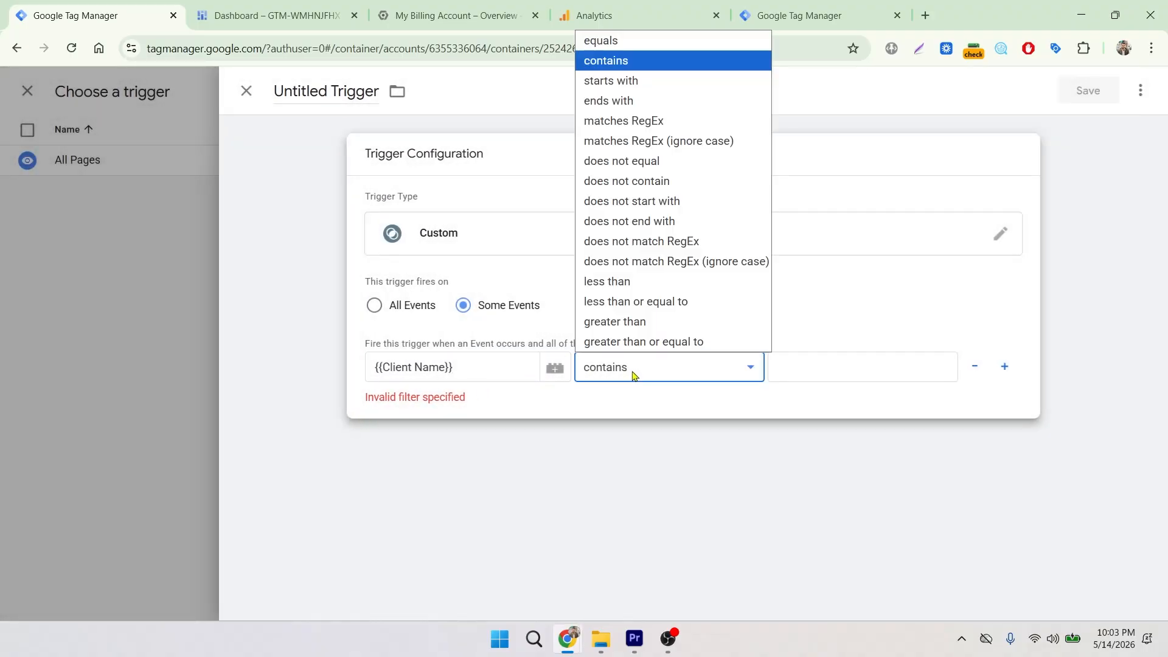
pyautogui.click(604, 42)
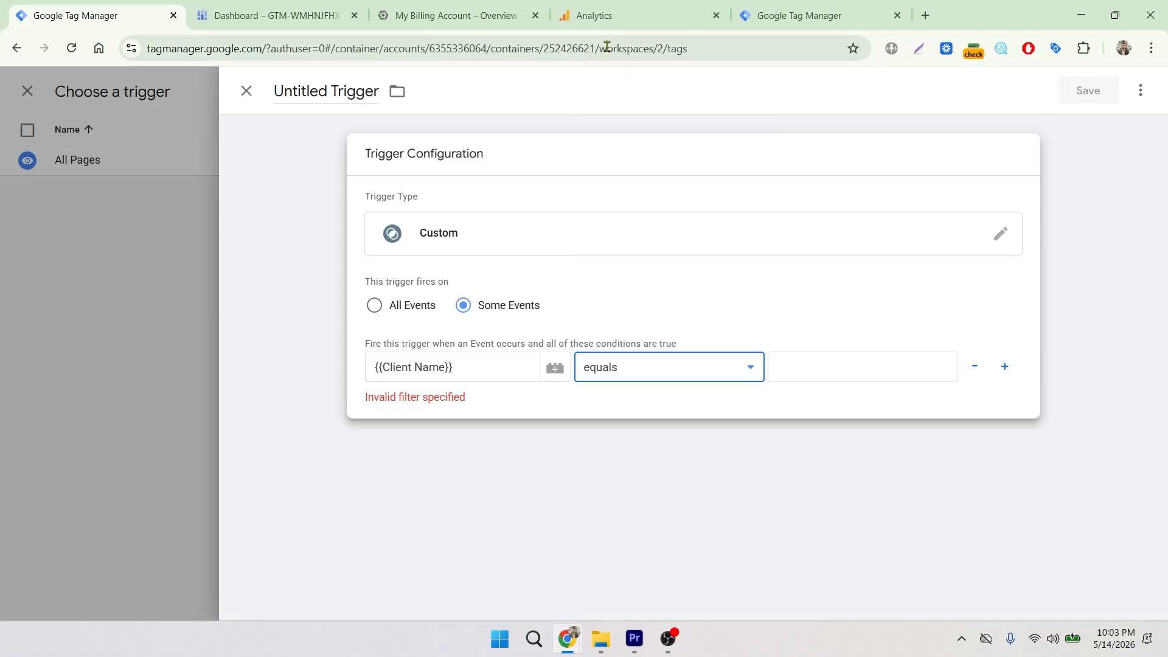
pyautogui.click(787, 368)
pyautogui.write('GA$')
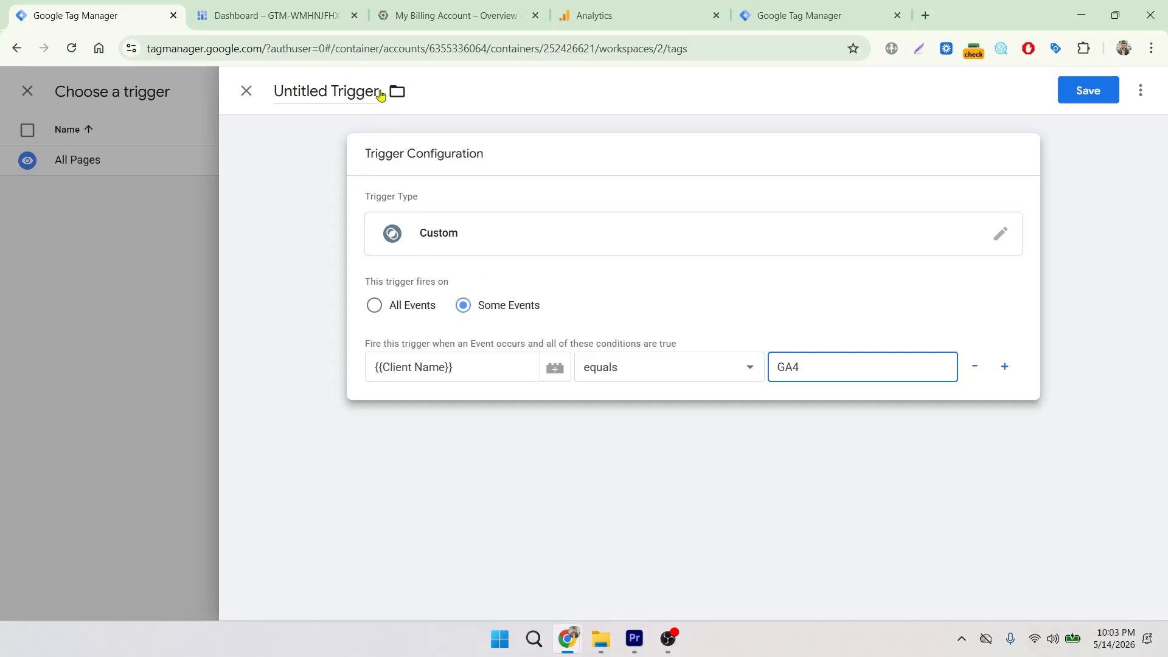
# - Name the trigger GA4_Client and save it to the tag
pyautogui.moveTo(377, 89); pyautogui.dragTo(277, 92)
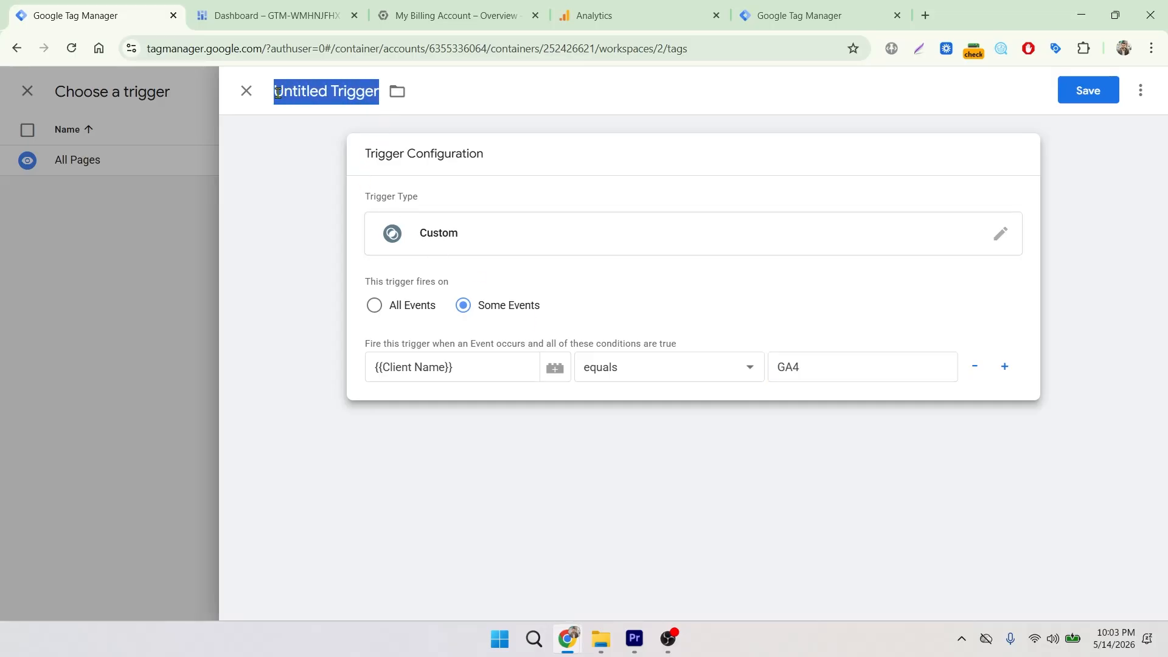
pyautogui.press('BackSpace')
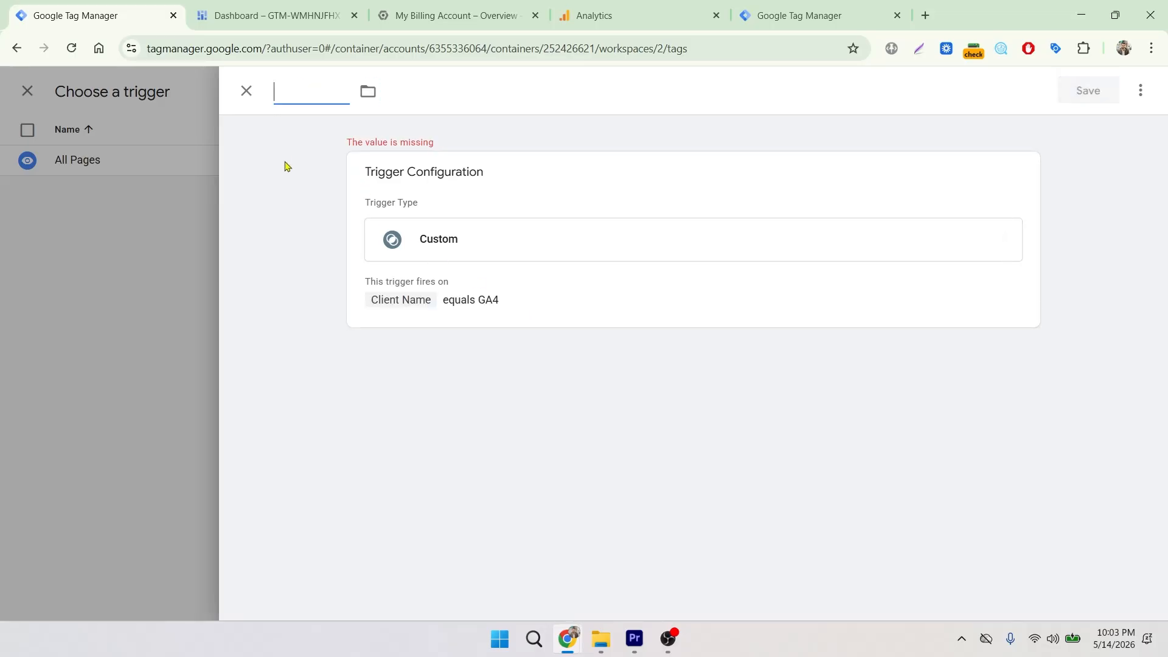
pyautogui.write('GA4')
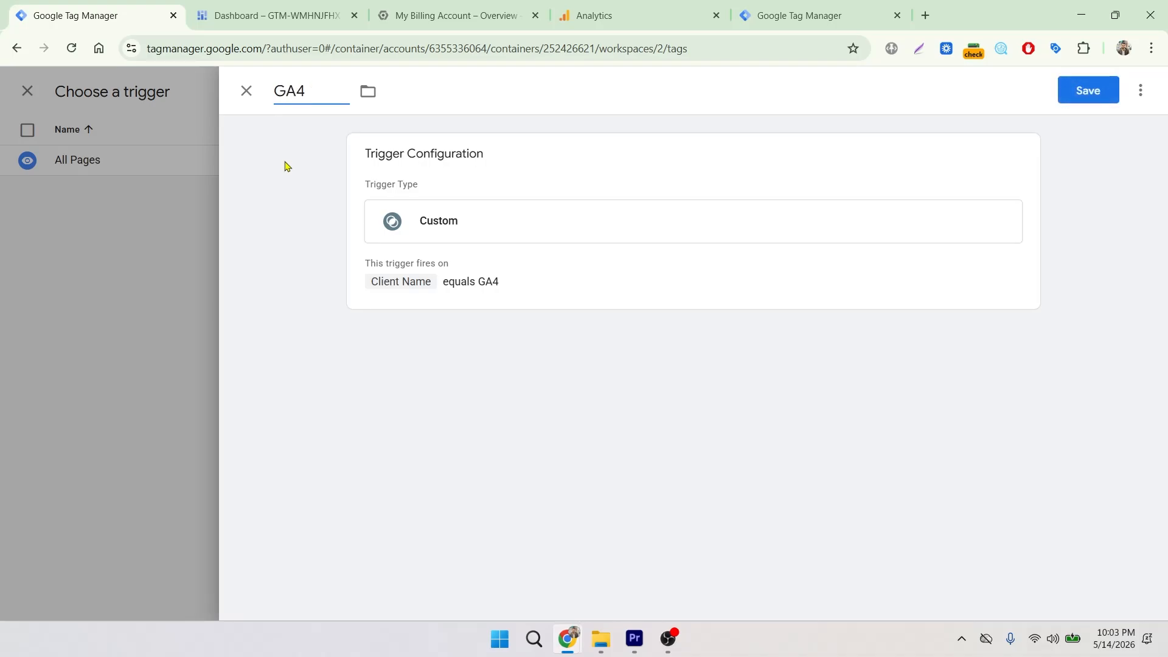
pyautogui.write('_Client')
pyautogui.click(1078, 96)
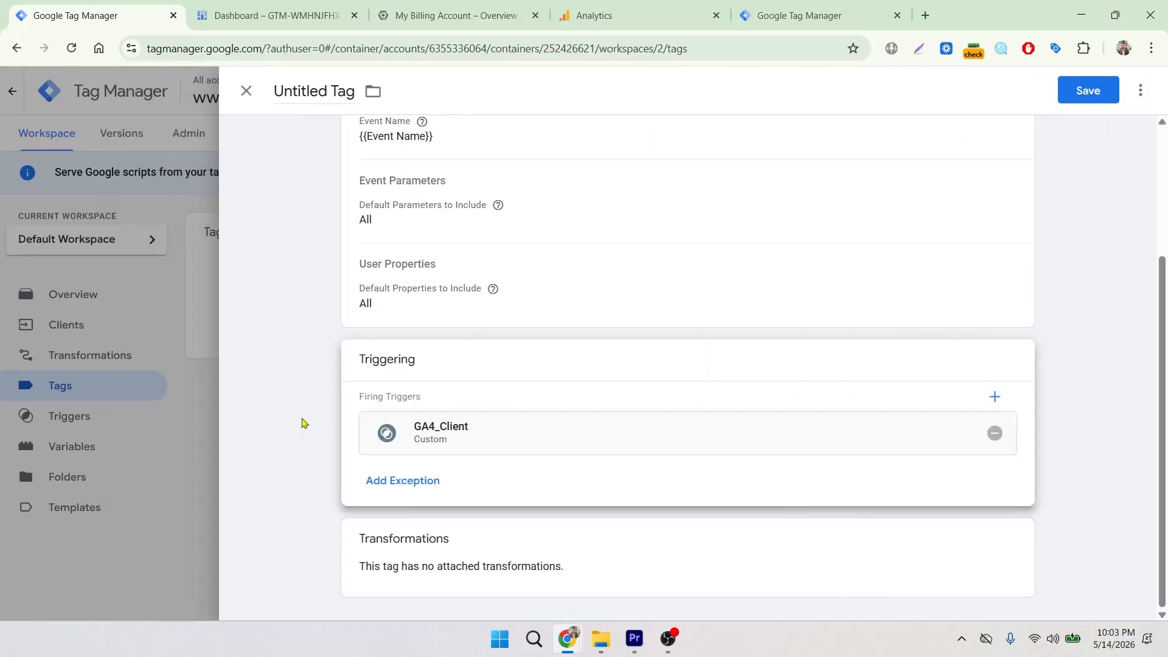
# - Rename the untitled GA4 tag as GA4_SS_Config and save it
pyautogui.scroll(3, 351, 399)
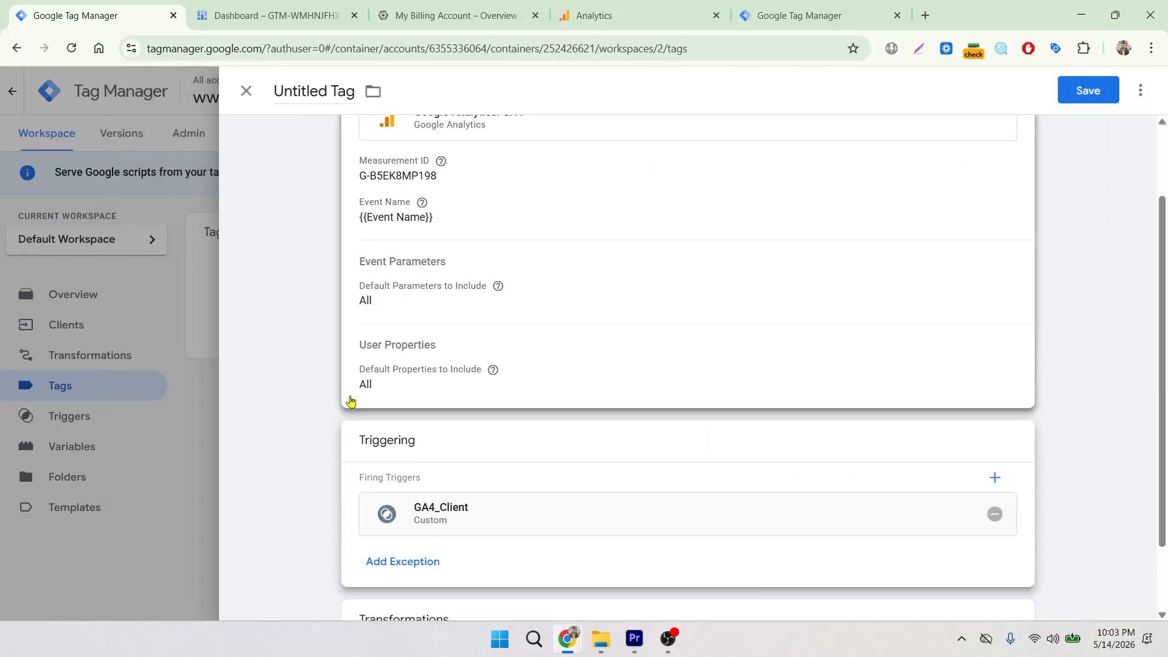
pyautogui.moveTo(353, 92); pyautogui.dragTo(275, 102)
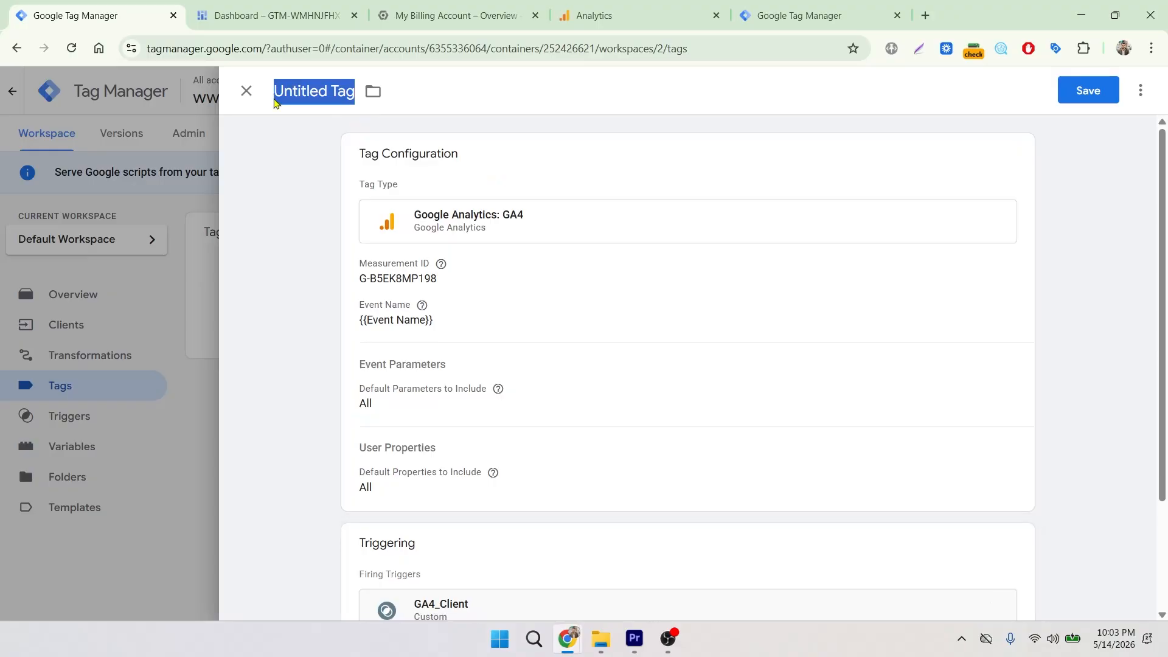
pyautogui.press('BackSpace')
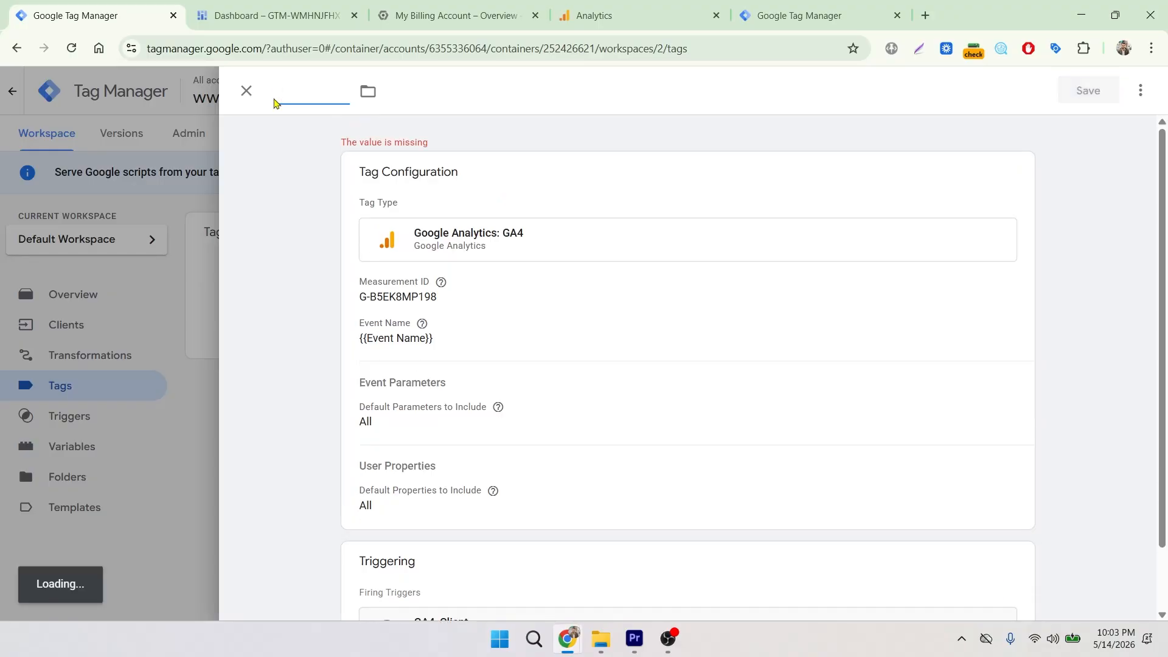
pyautogui.write('GA4_')
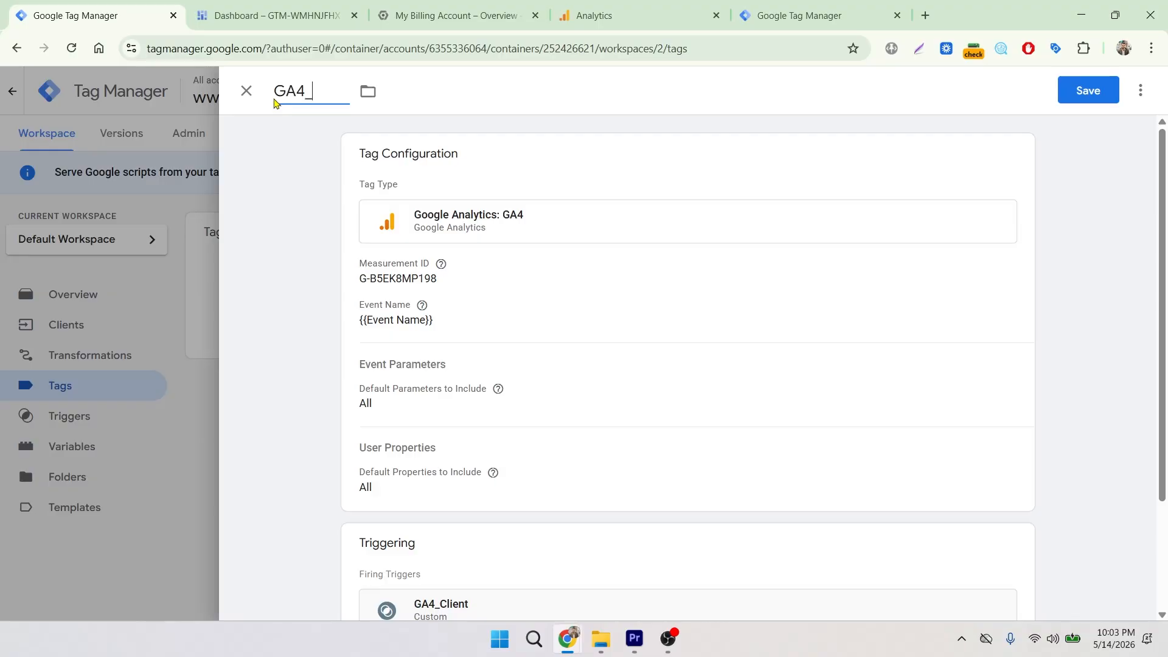
pyautogui.write('SS_Confi')
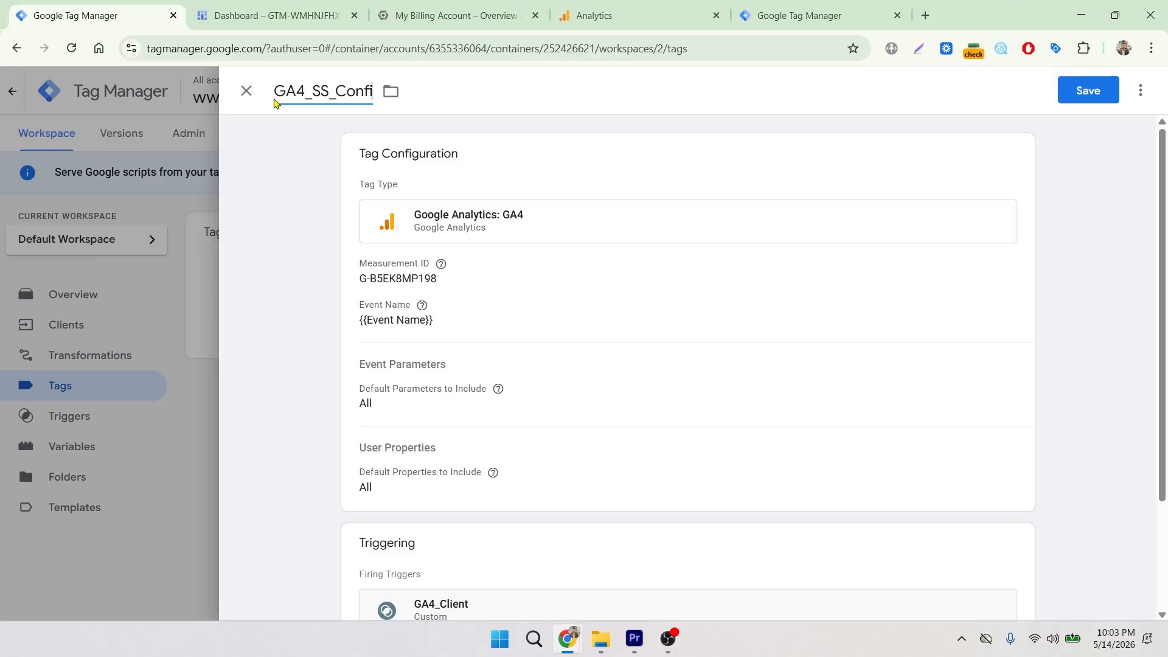
pyautogui.write('g')
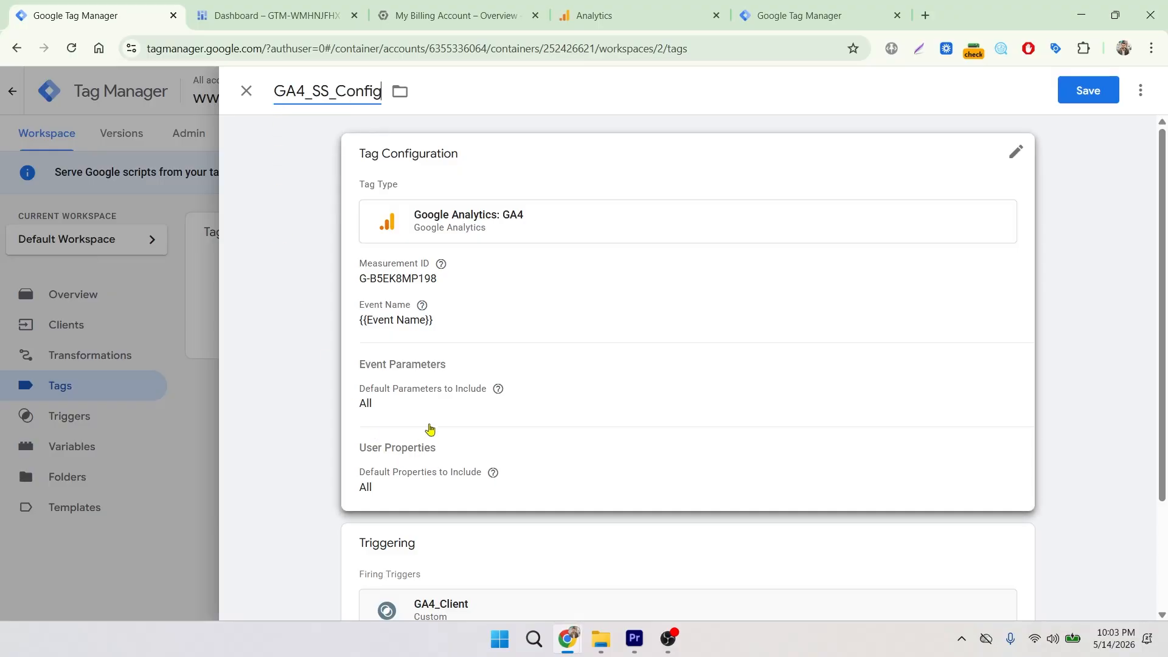
pyautogui.click(1088, 90)
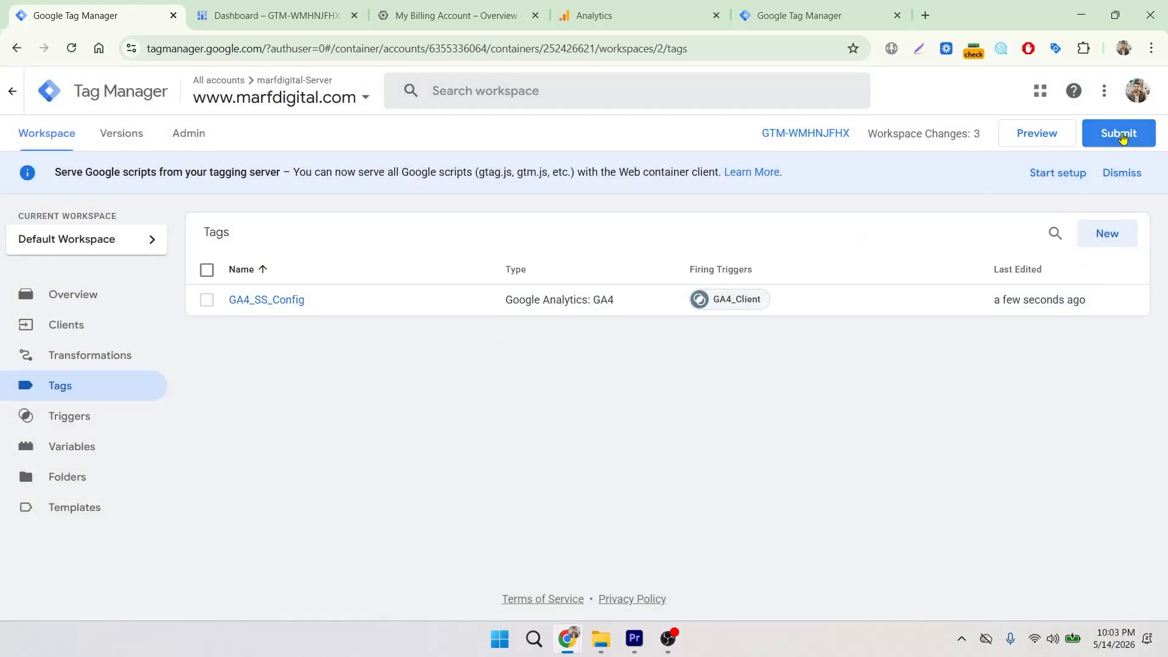
# - Open the submission of the server container's workspace changes and begin the version name with "GA"
pyautogui.click(1123, 135)
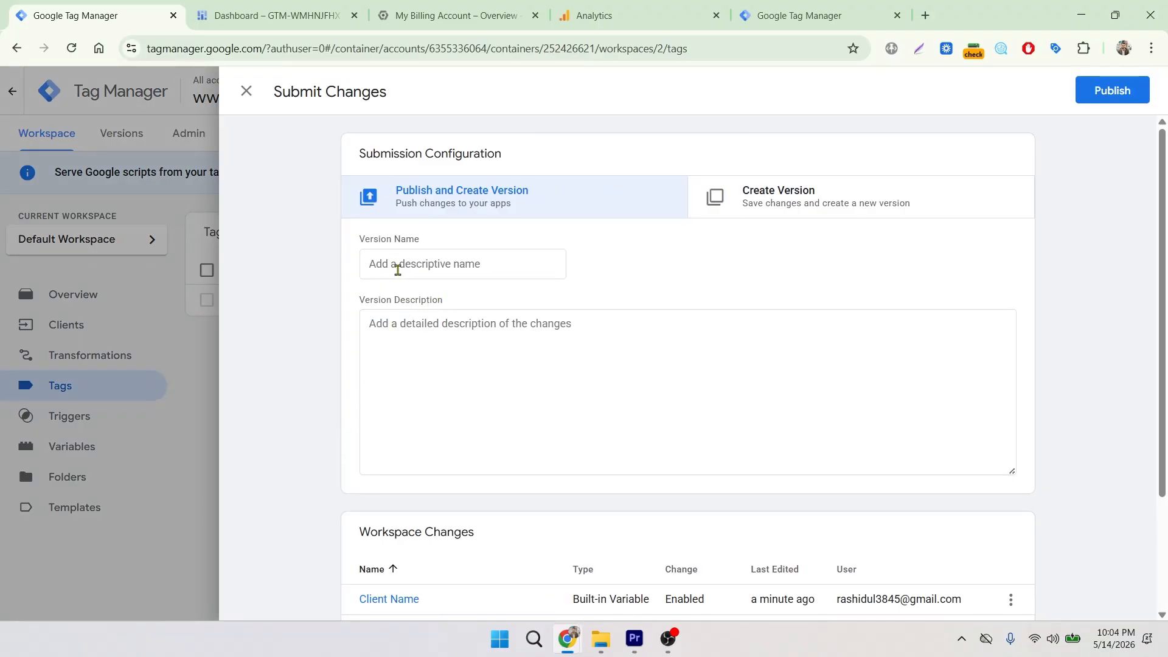
pyautogui.click(399, 269)
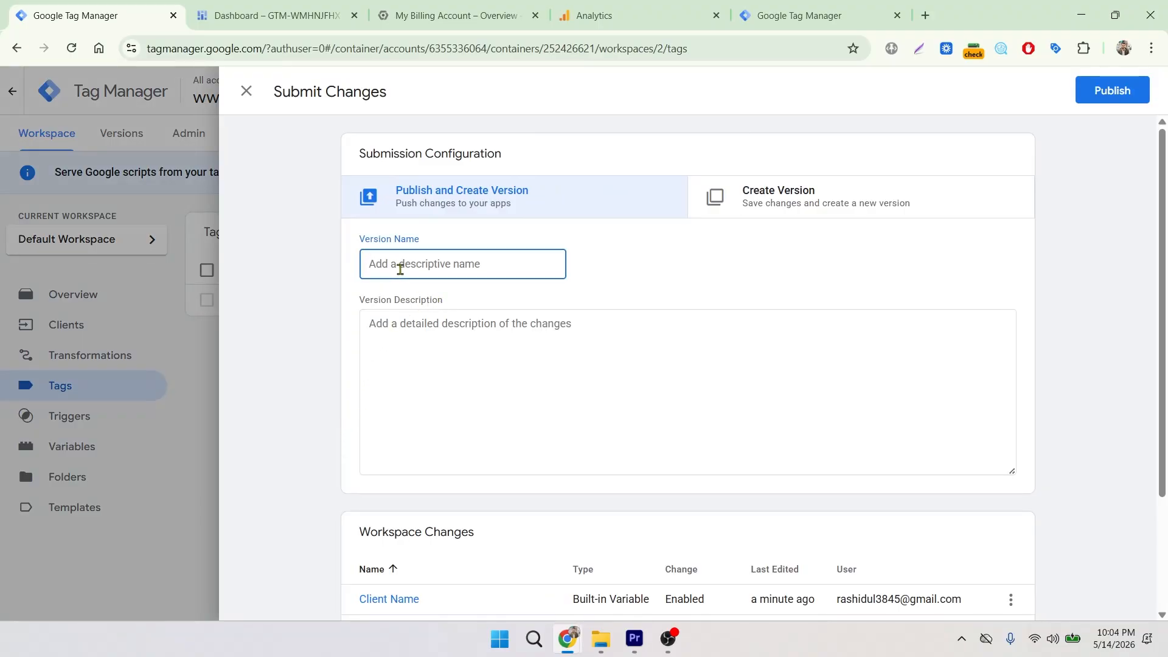
pyautogui.write('GA')
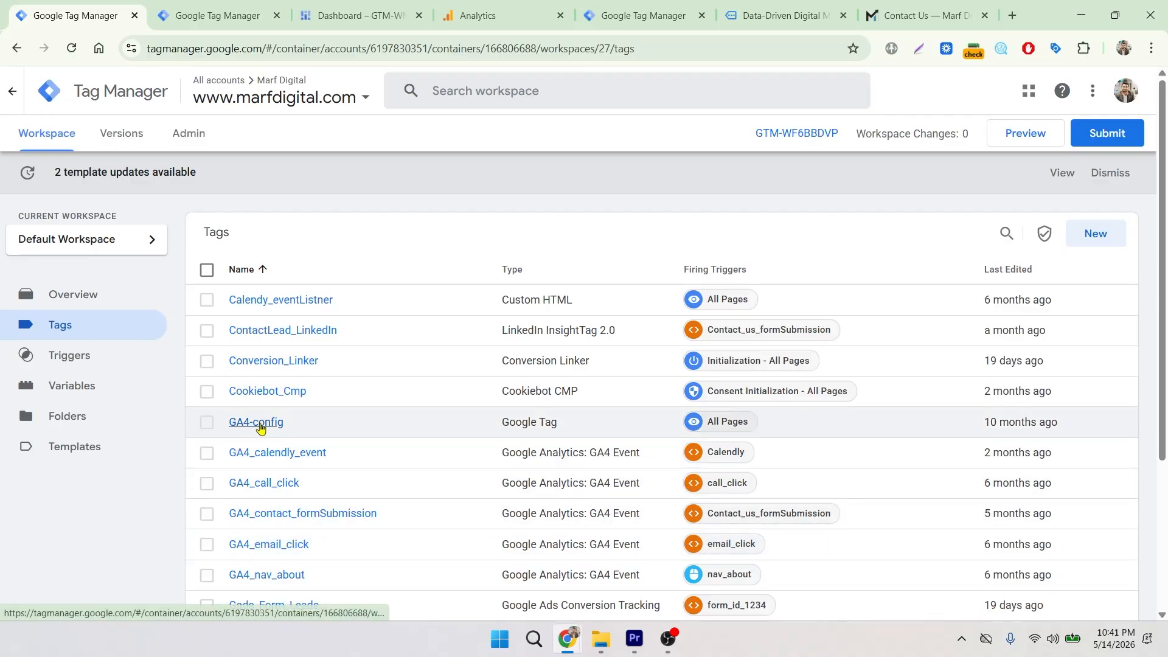
# - Open the GA4-config Google Tag of the web container for editing and add two empty configuration parameter rows
pyautogui.click(259, 424)
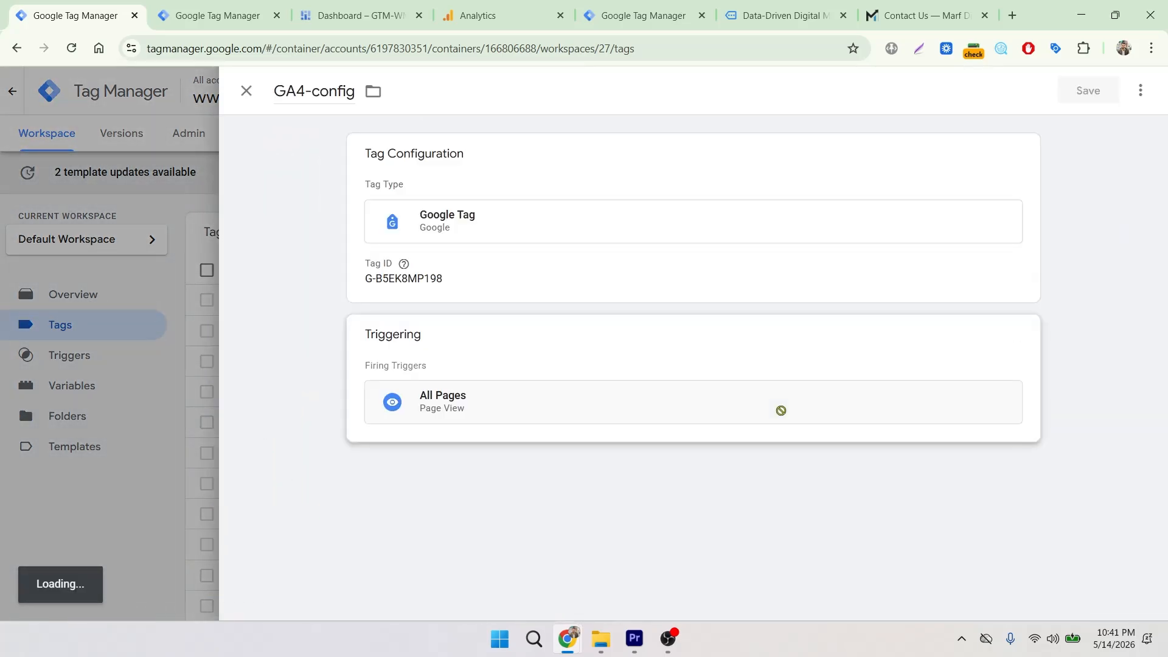
pyautogui.click(863, 271)
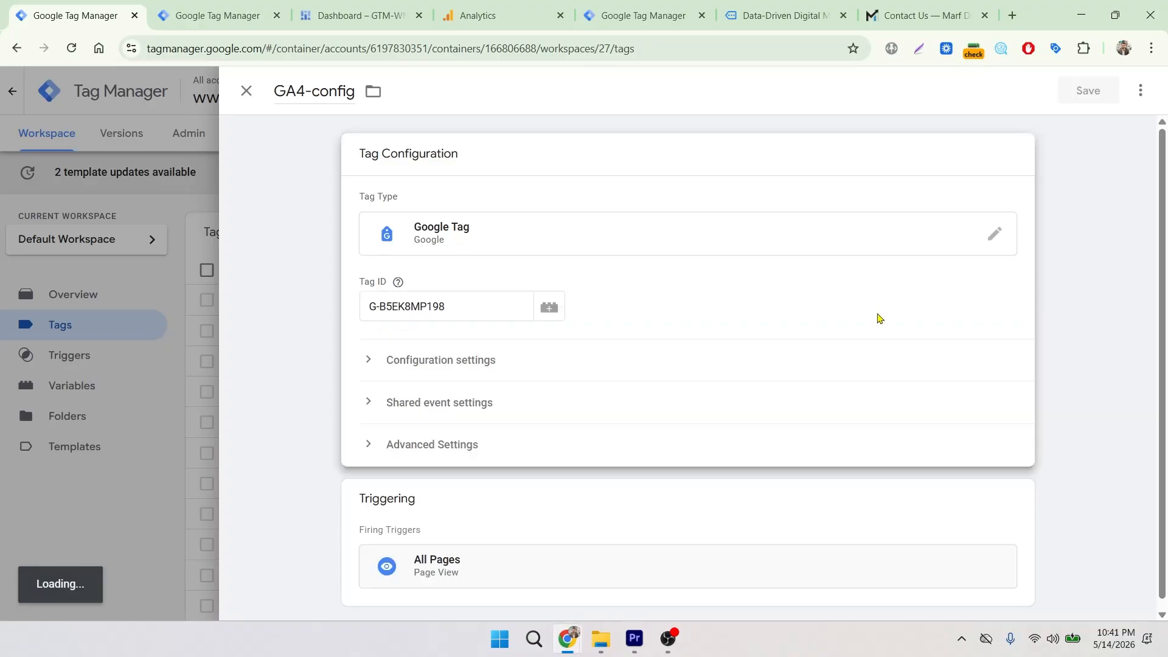
pyautogui.click(372, 359)
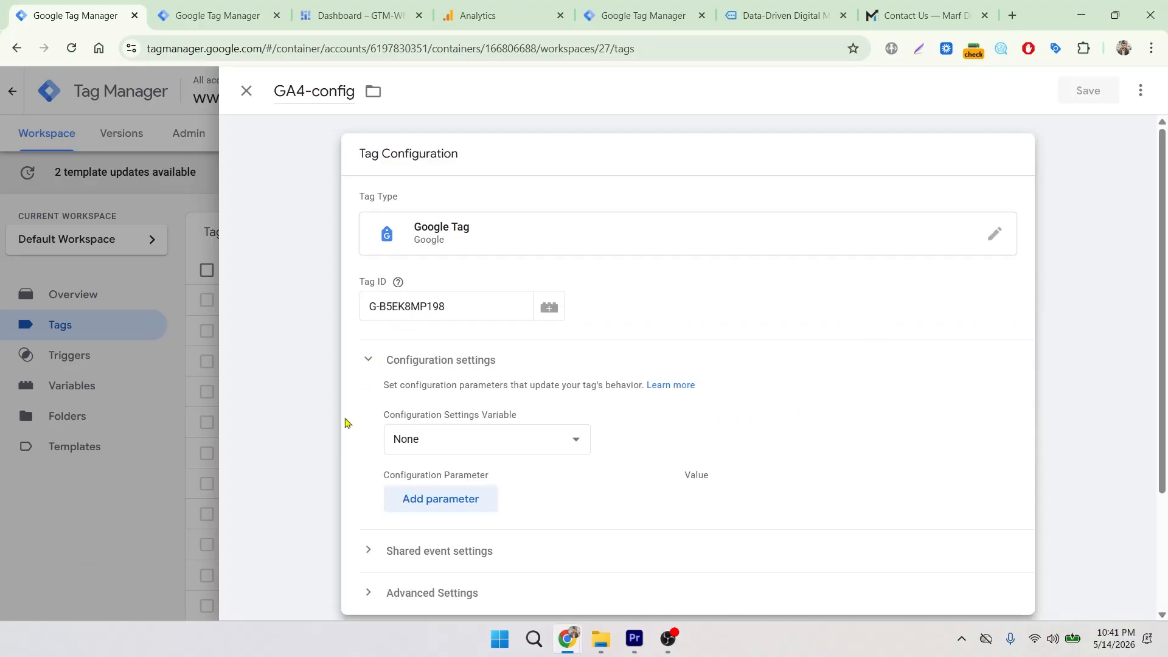
pyautogui.click(408, 498)
pyautogui.scroll(-1, 446, 473)
pyautogui.click(455, 469)
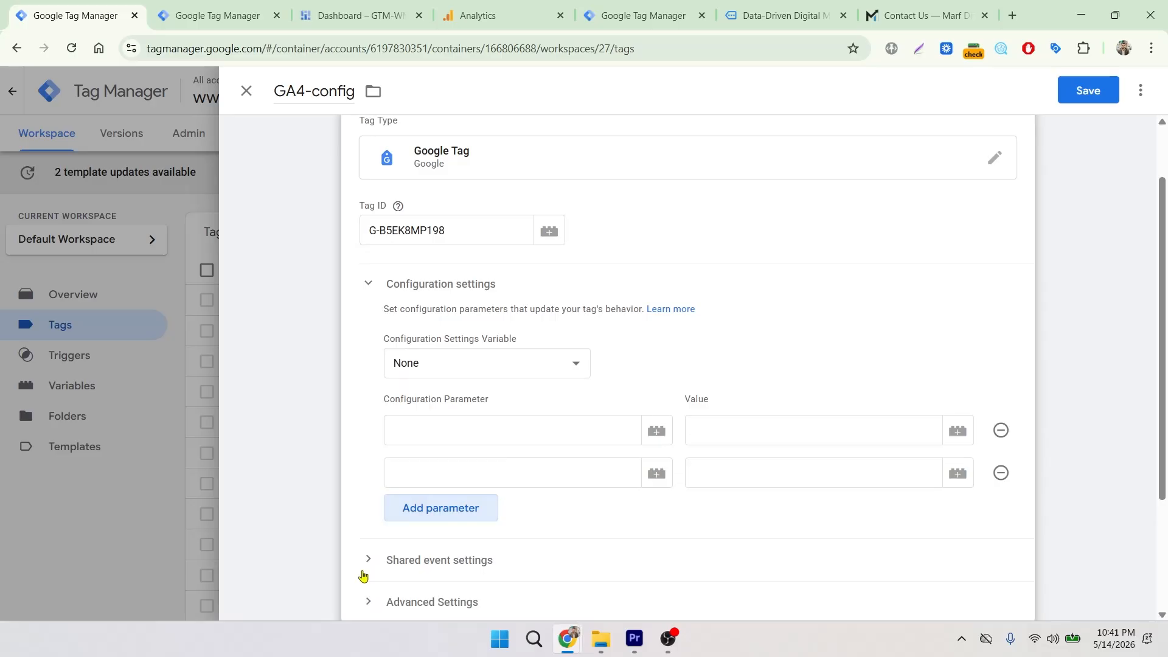
# - Name the two configuration parameters server_container_url and send_page_view, and set the value of send_page_view to true
pyautogui.click(430, 431)
pyautogui.write('ser')
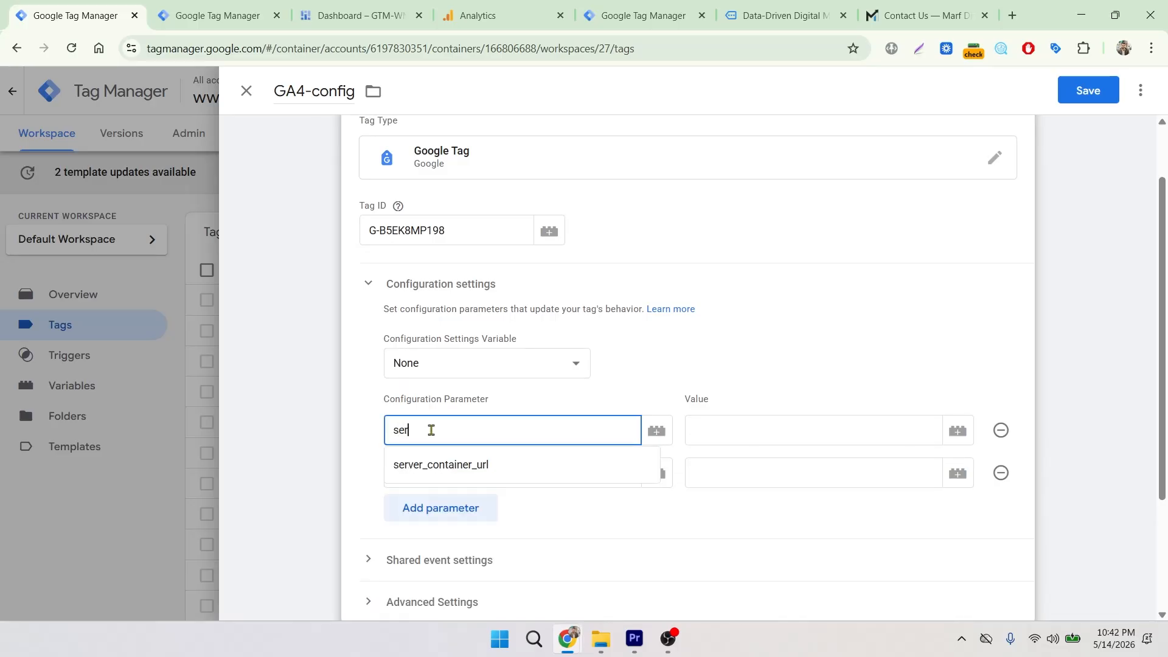
pyautogui.click(458, 464)
pyautogui.click(440, 472)
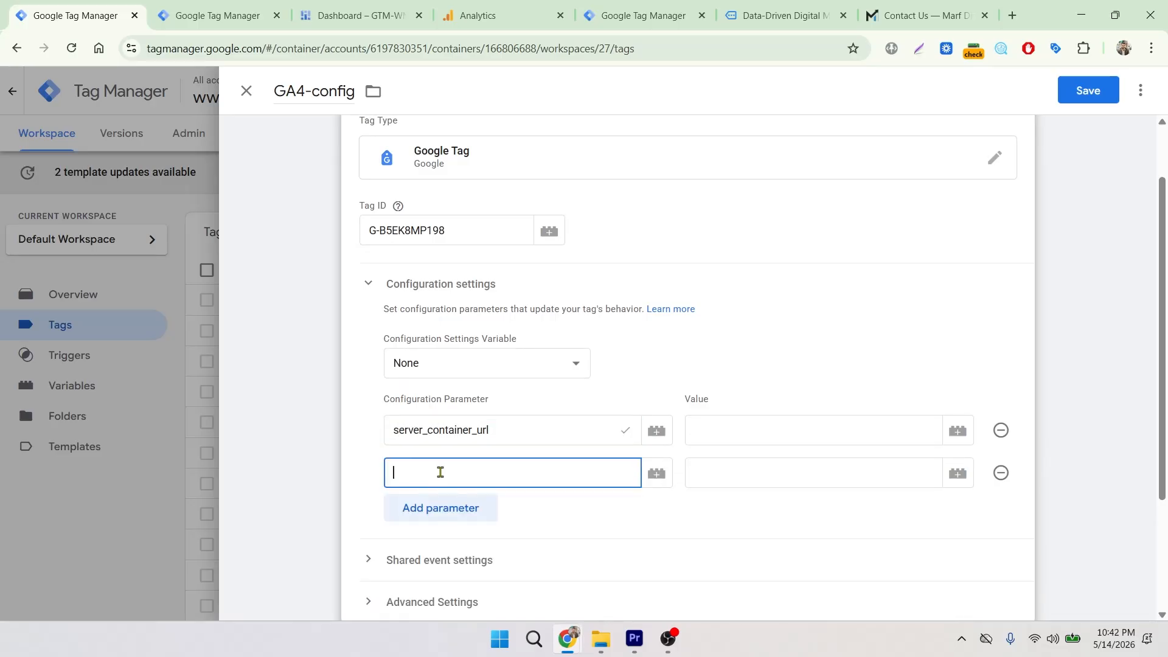
pyautogui.write('se')
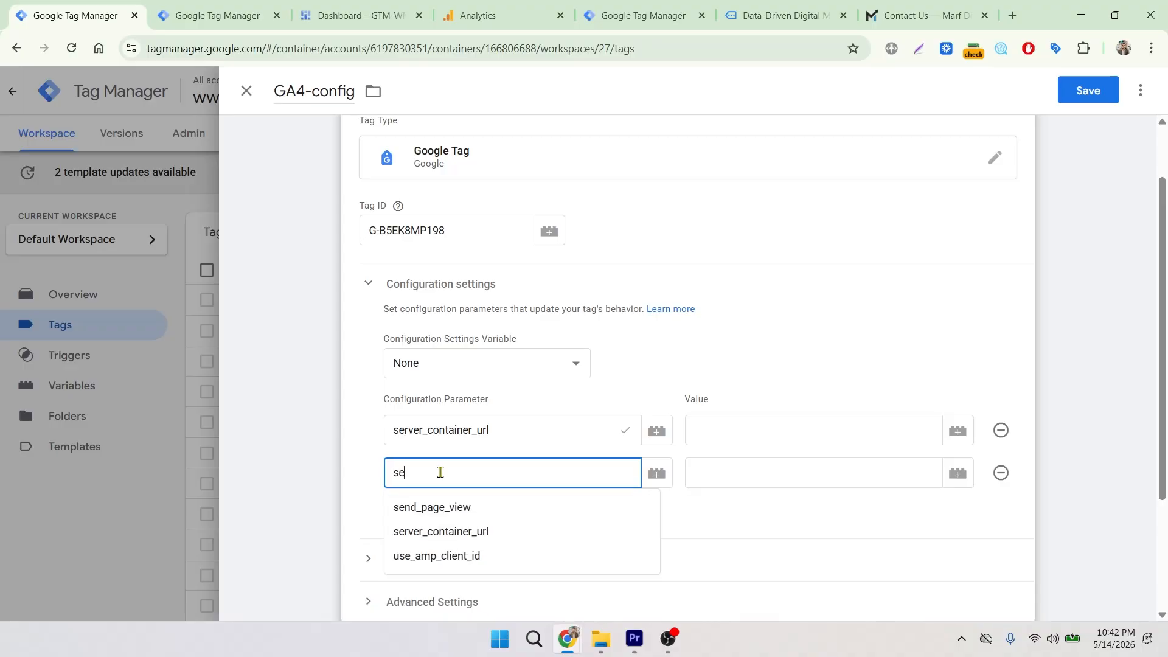
pyautogui.click(456, 512)
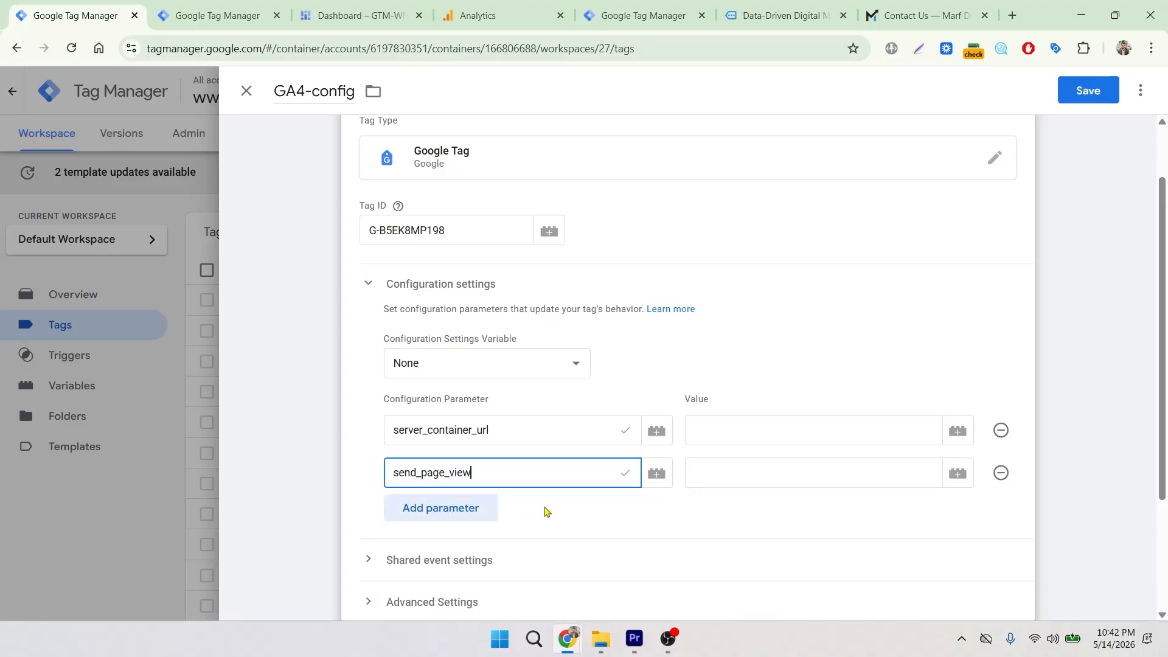
pyautogui.click(735, 479)
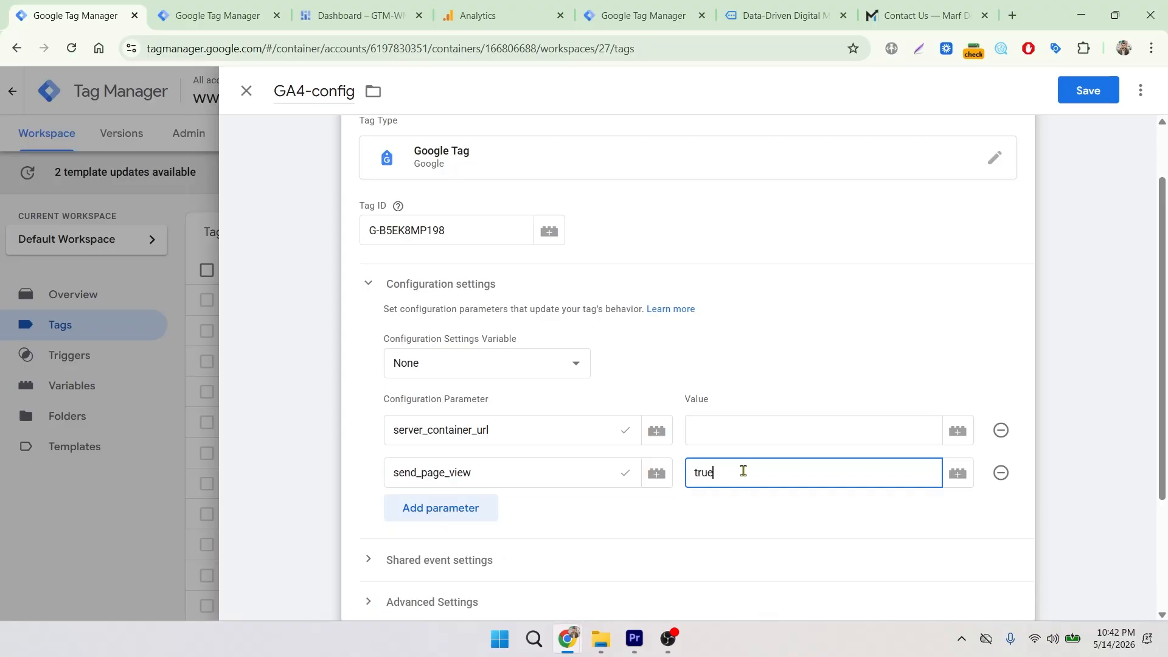
# - Copy the server container URL from the container settings of the marfdigital-Server container
pyautogui.click(742, 439)
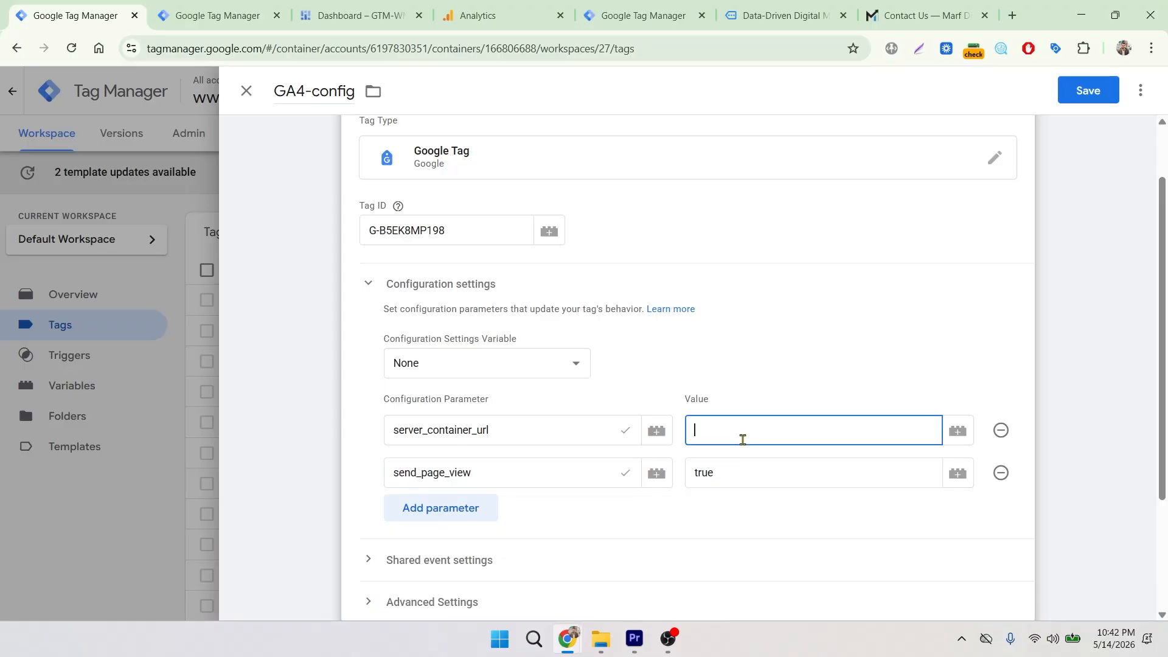
pyautogui.click(207, 5)
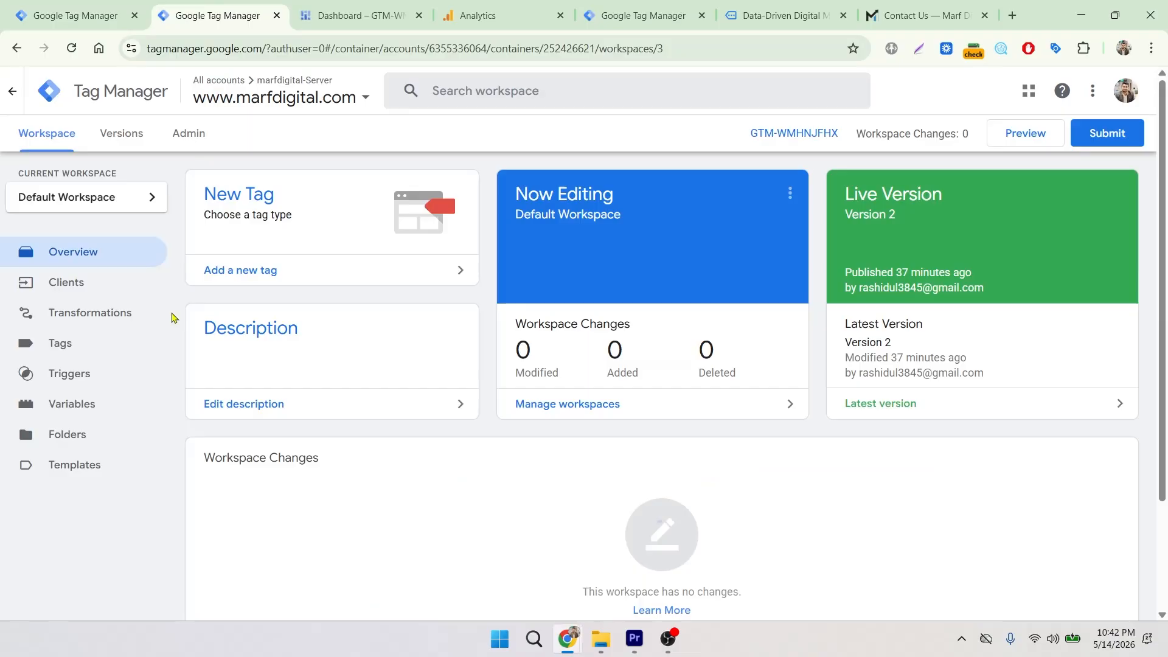
pyautogui.click(176, 135)
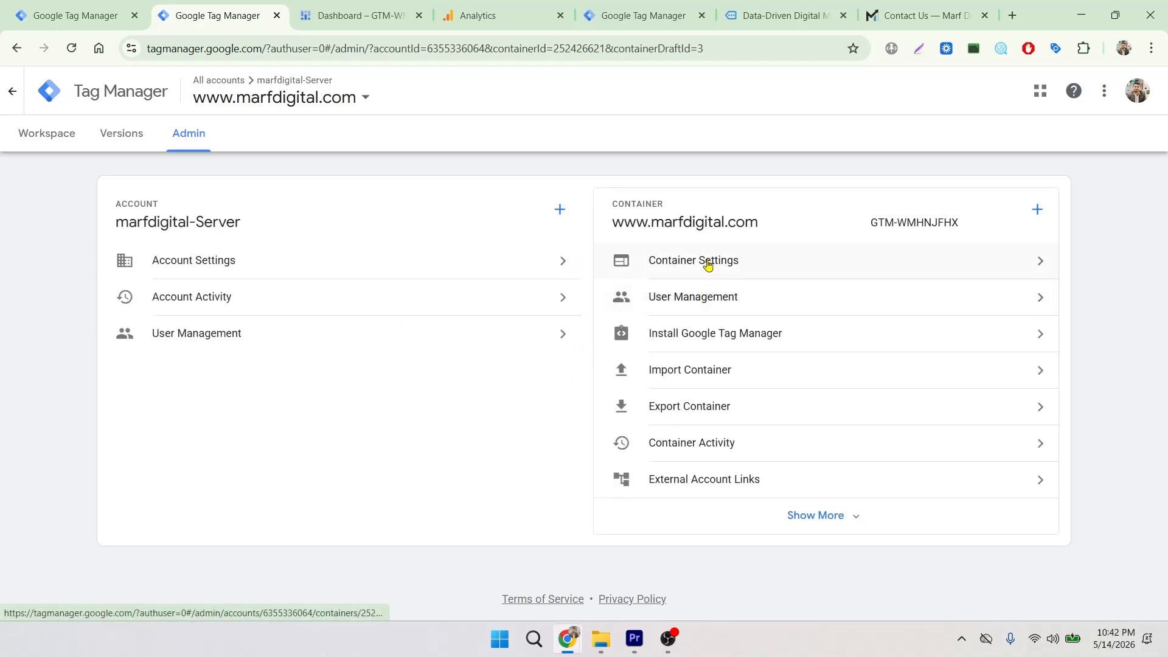
pyautogui.click(706, 261)
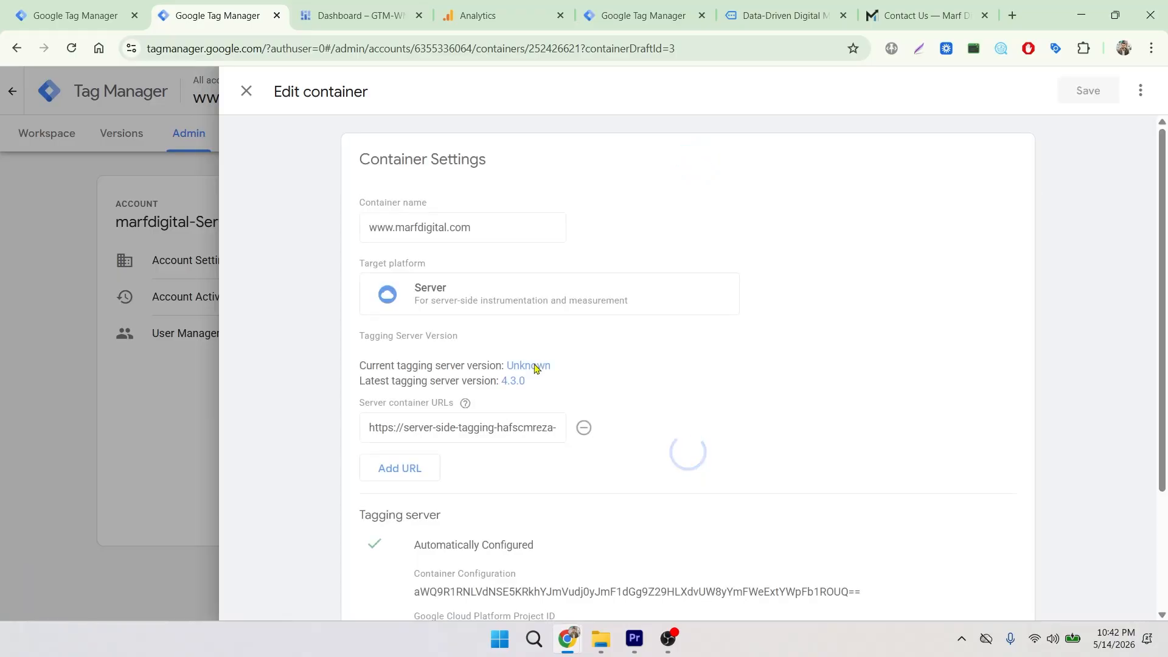
pyautogui.scroll(-3, 688, 363)
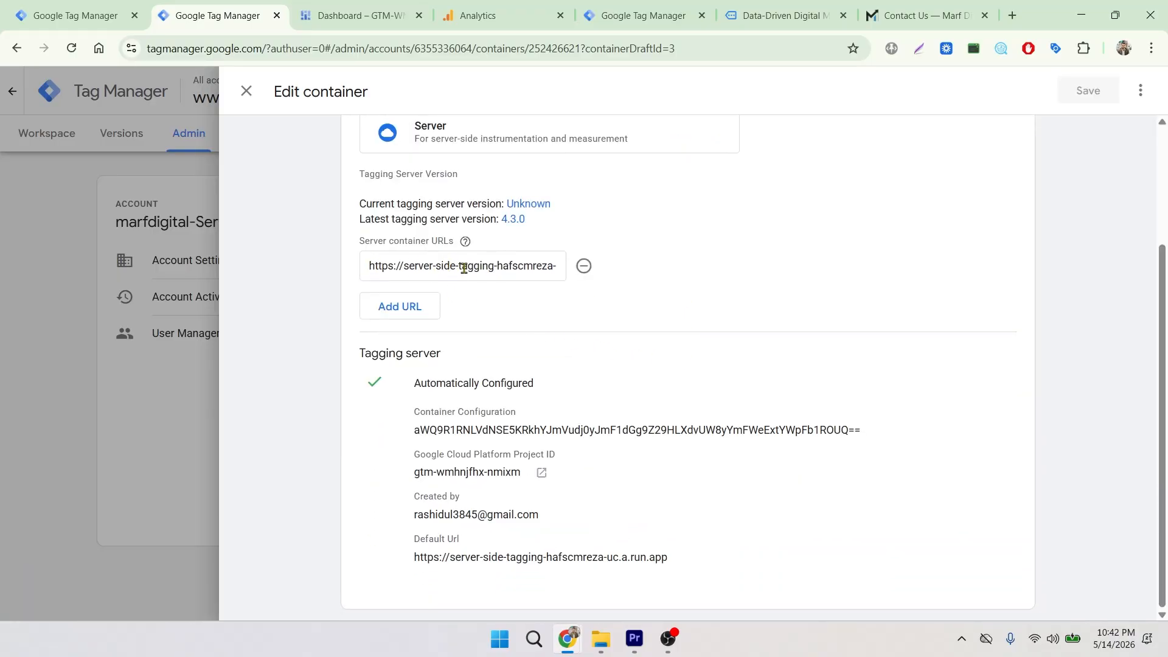
pyautogui.moveTo(368, 270); pyautogui.dragTo(655, 281)
pyautogui.hotkey('ctrl', 'c')
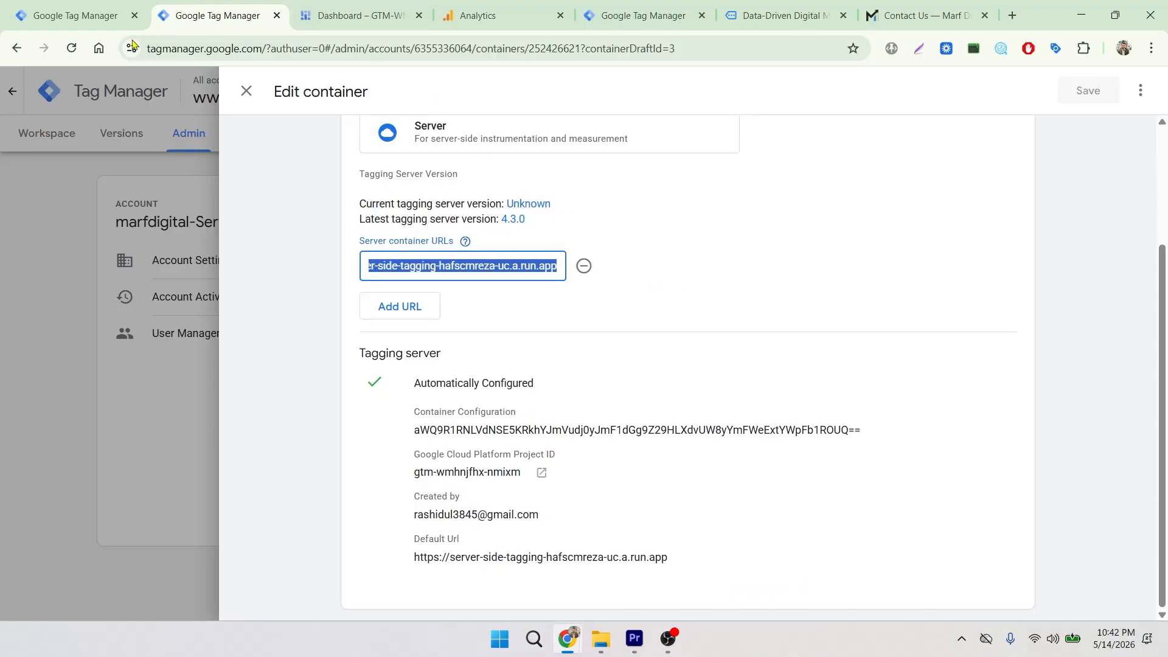
pyautogui.click(81, 19)
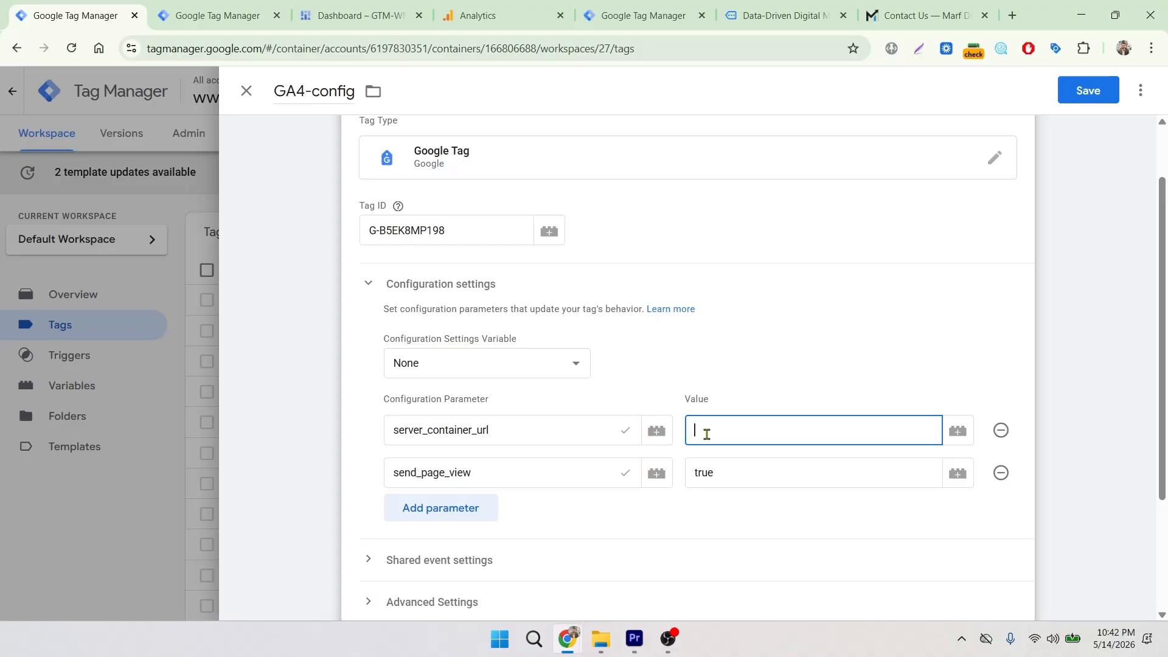
pyautogui.hotkey('ctrl', 'v')
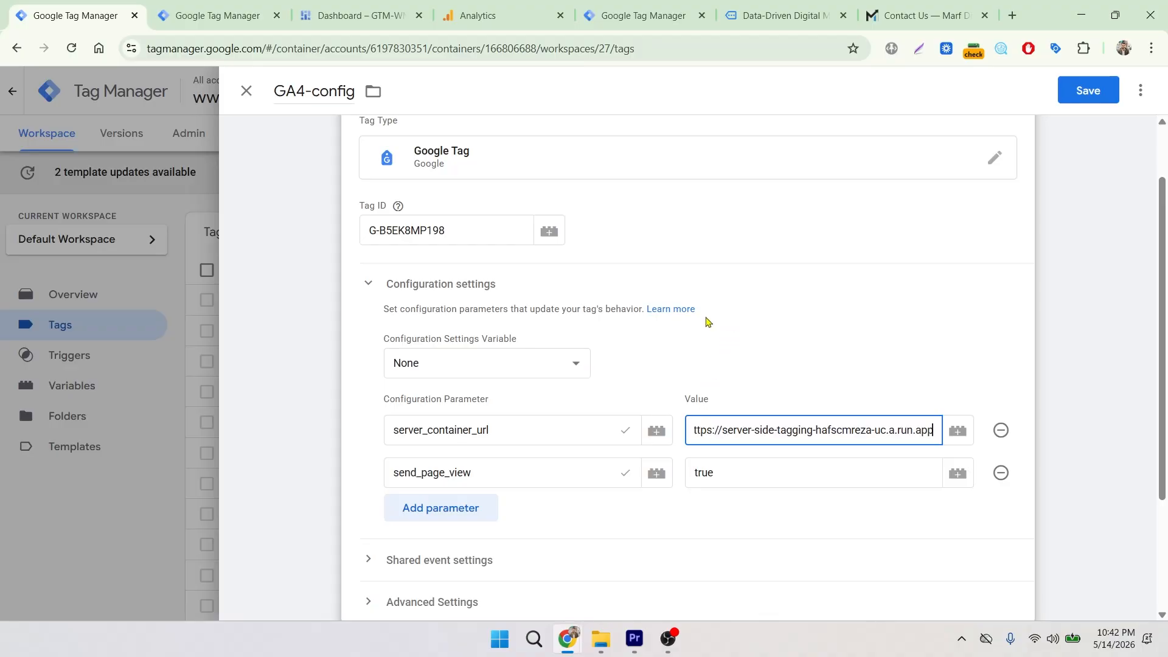
pyautogui.click(1083, 95)
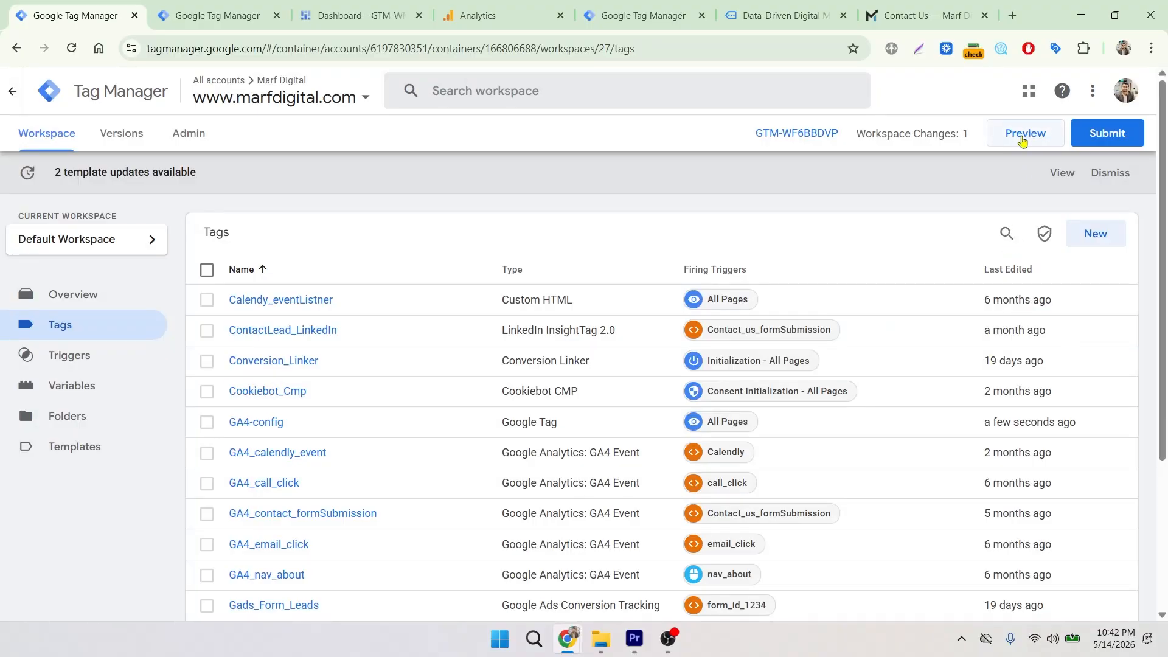
pyautogui.click(1024, 136)
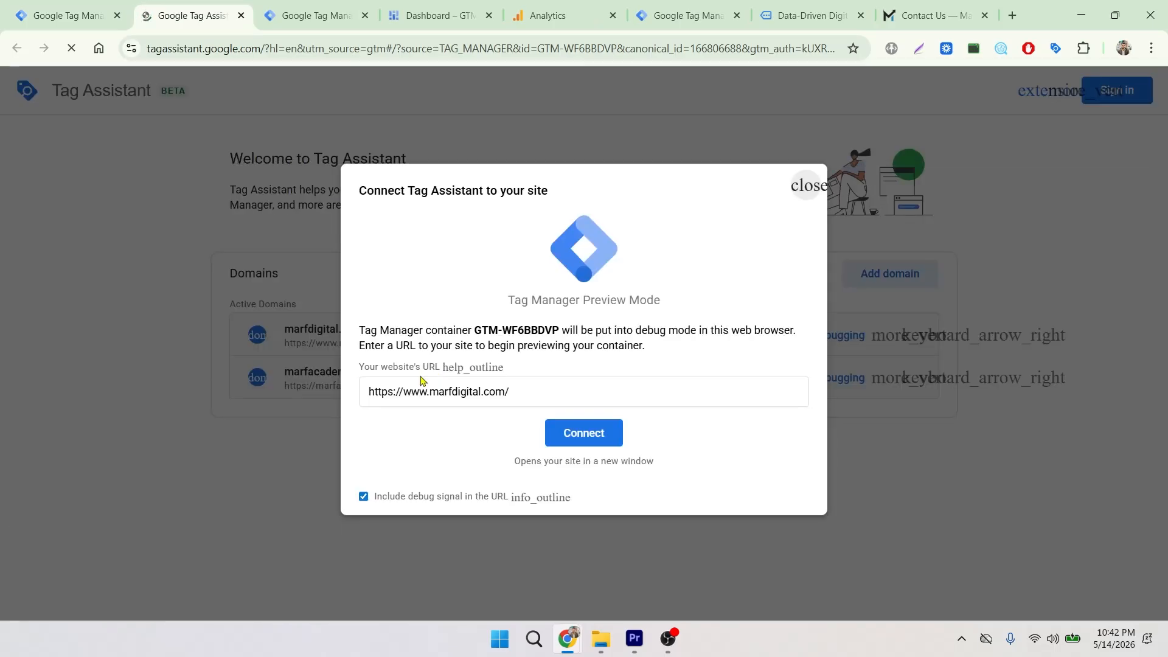
pyautogui.click(602, 449)
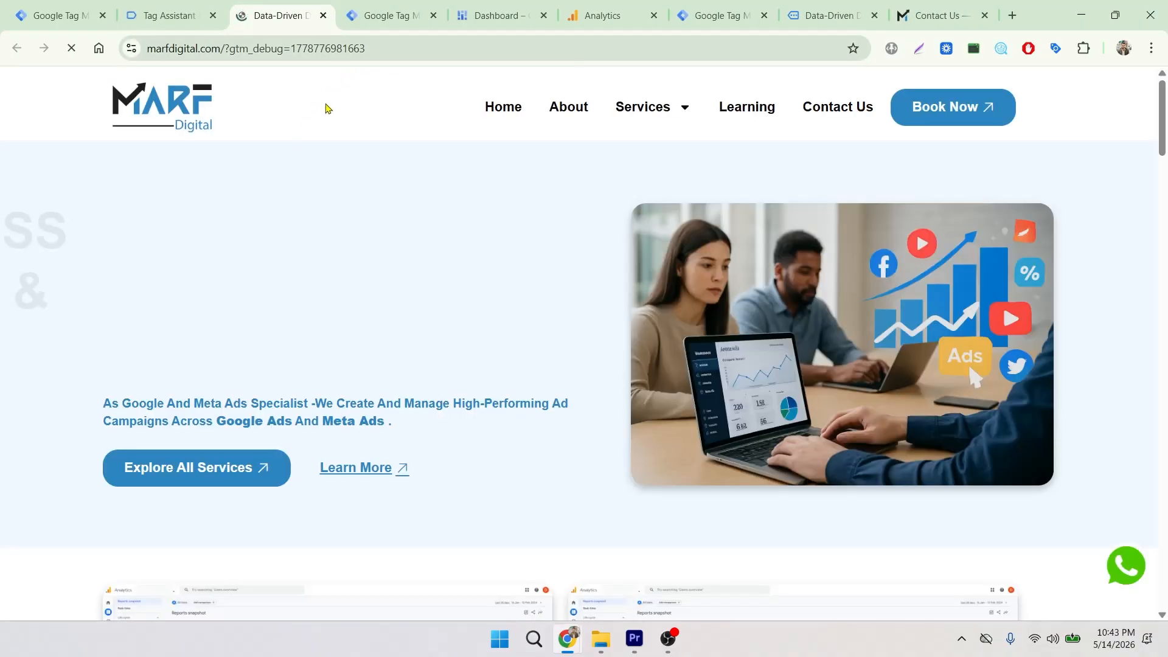
pyautogui.click(184, 25)
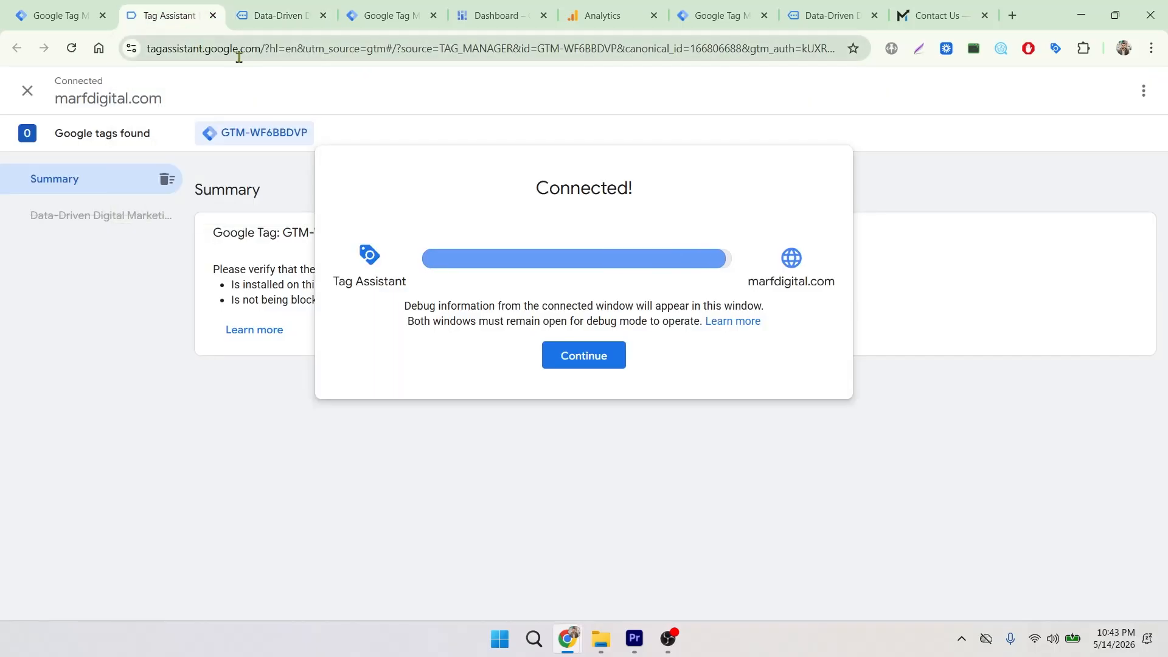
pyautogui.click(566, 360)
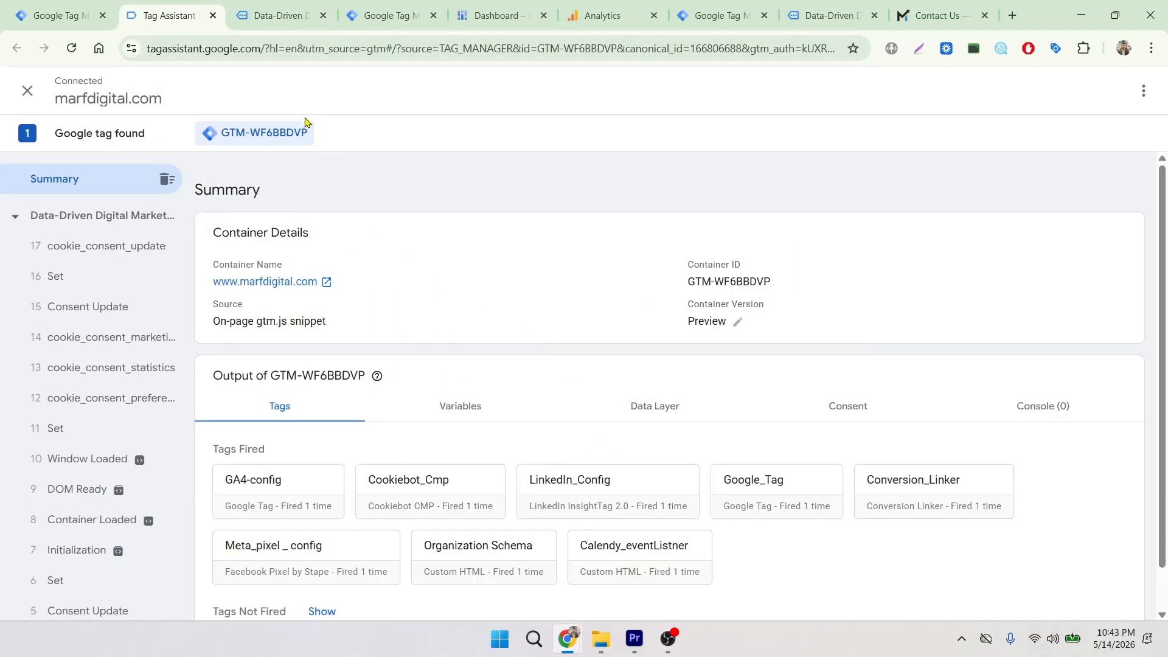
pyautogui.click(269, 17)
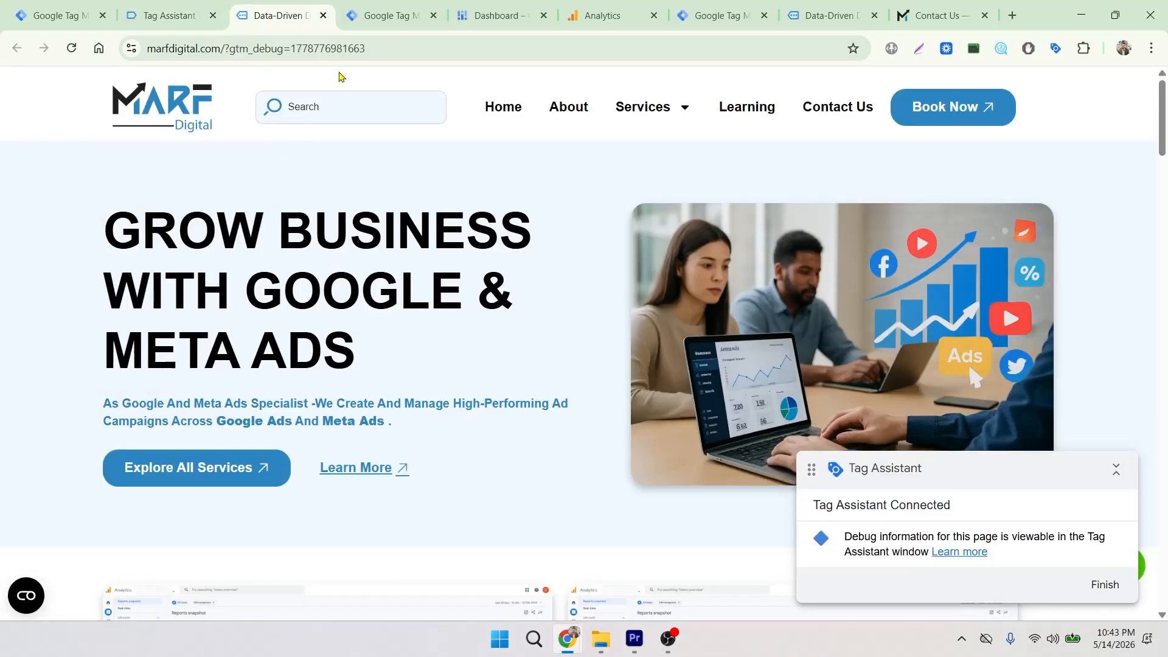
# - Leave the server container's settings and start preview mode from its workspace
pyautogui.click(368, 17)
pyautogui.click(247, 91)
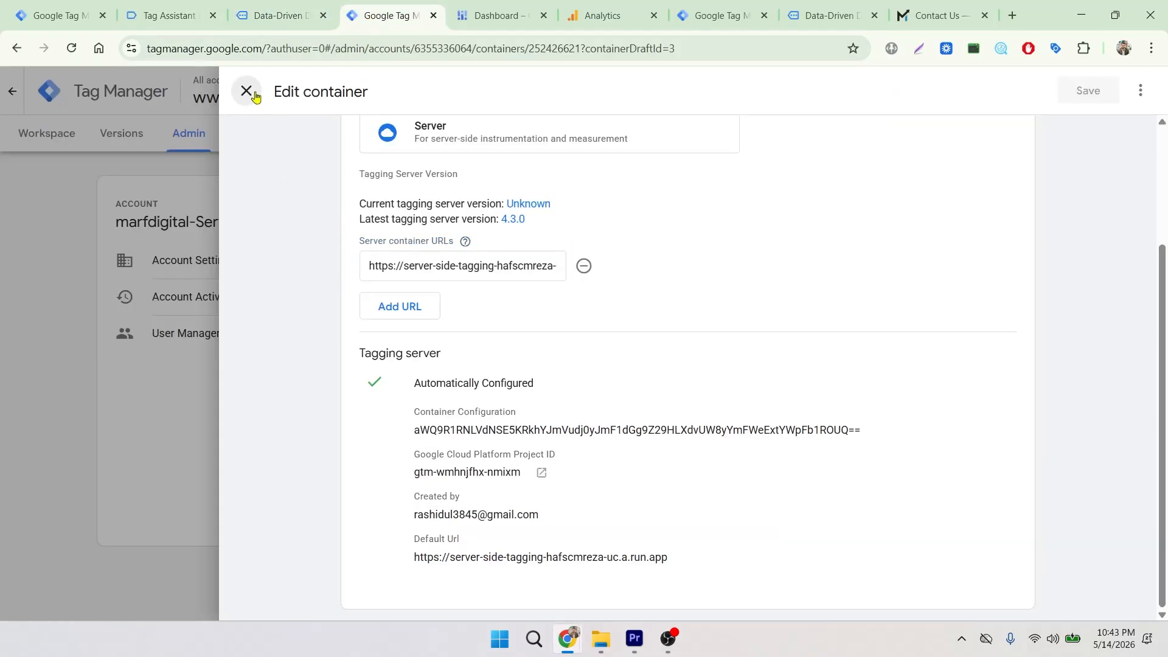
pyautogui.click(56, 141)
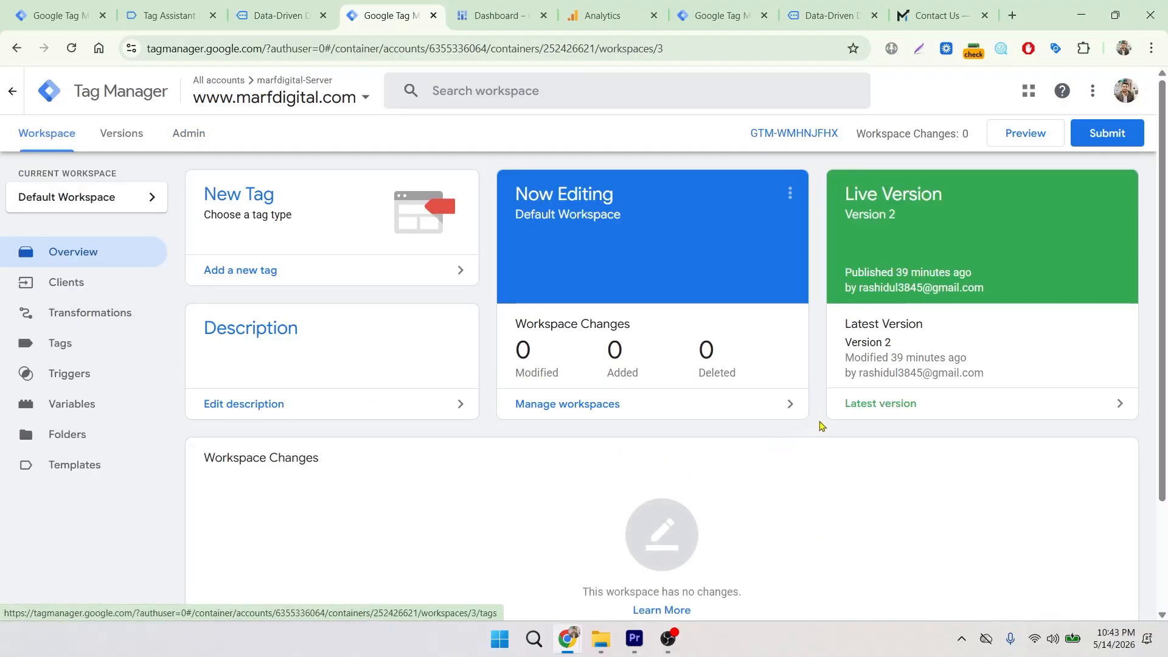
pyautogui.click(1013, 134)
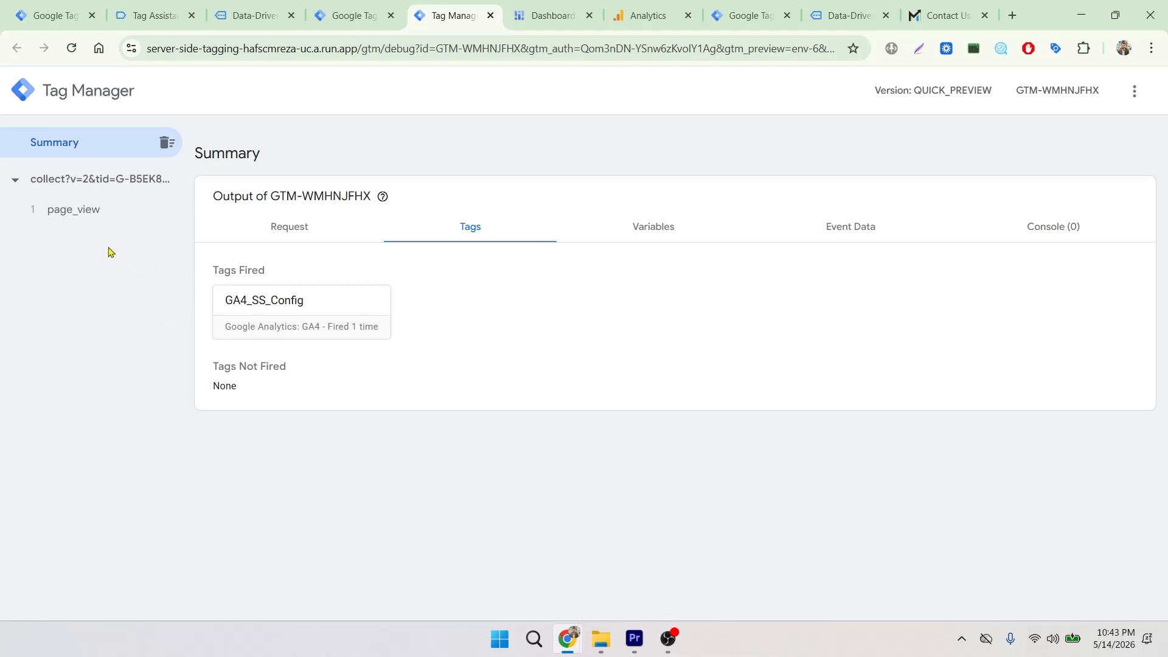
# - Examine the GA4_SS_Config tag details for the page_view event, with variables displayed as values and all properties expanded
pyautogui.click(79, 217)
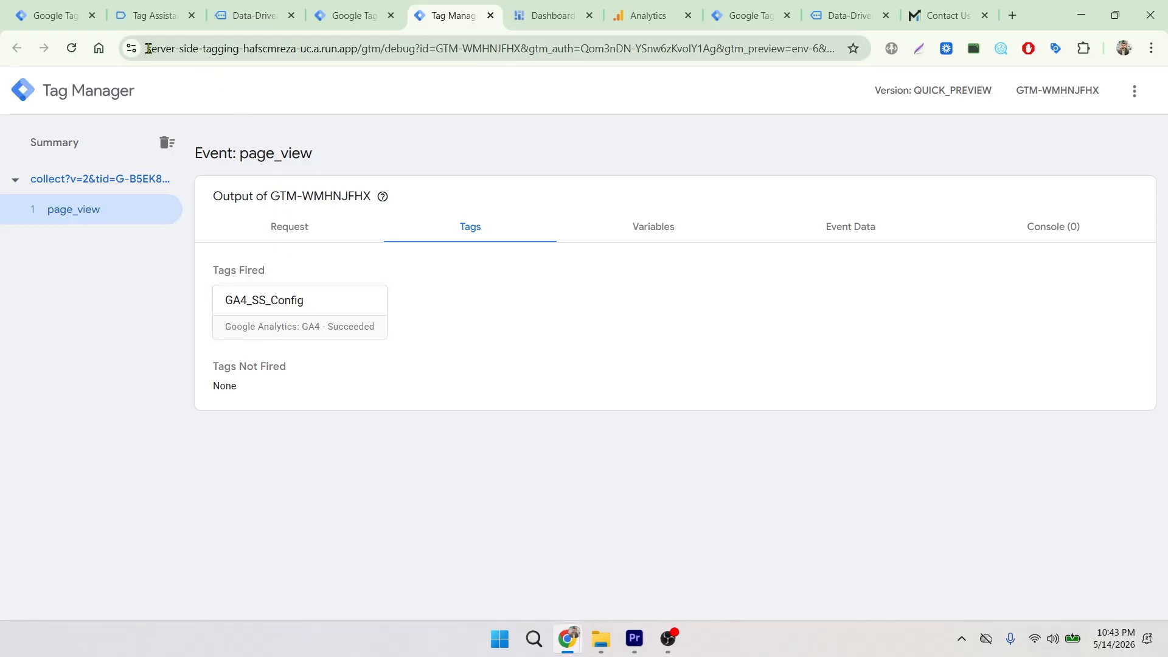
pyautogui.moveTo(147, 48); pyautogui.dragTo(359, 51)
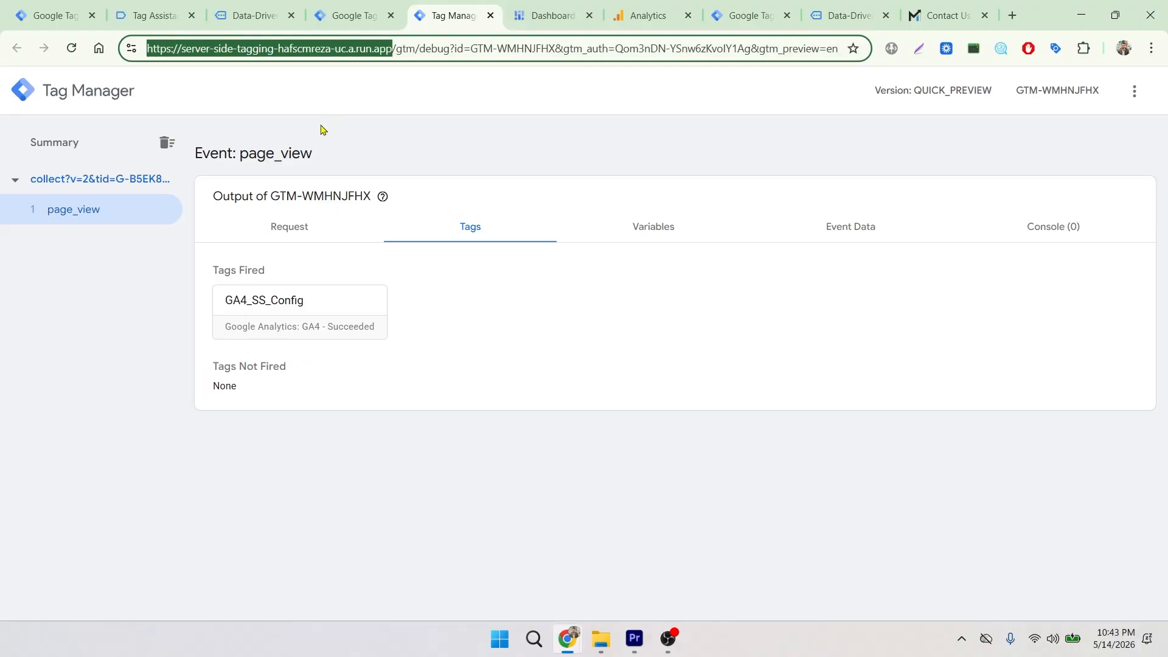
pyautogui.click(295, 312)
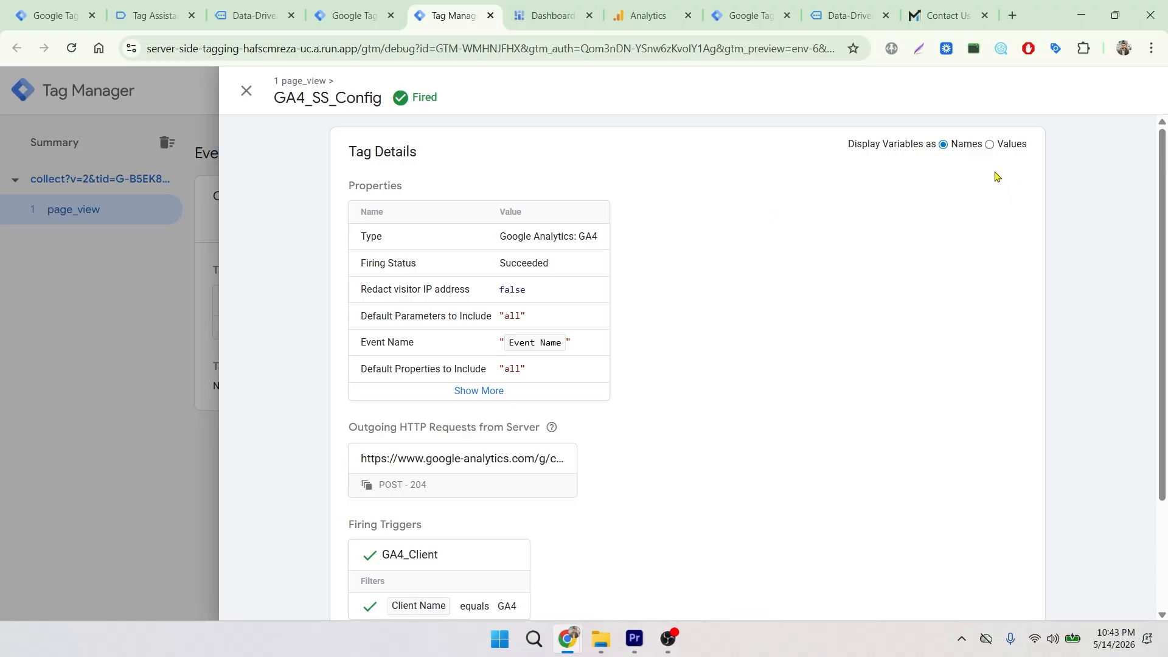
pyautogui.click(990, 145)
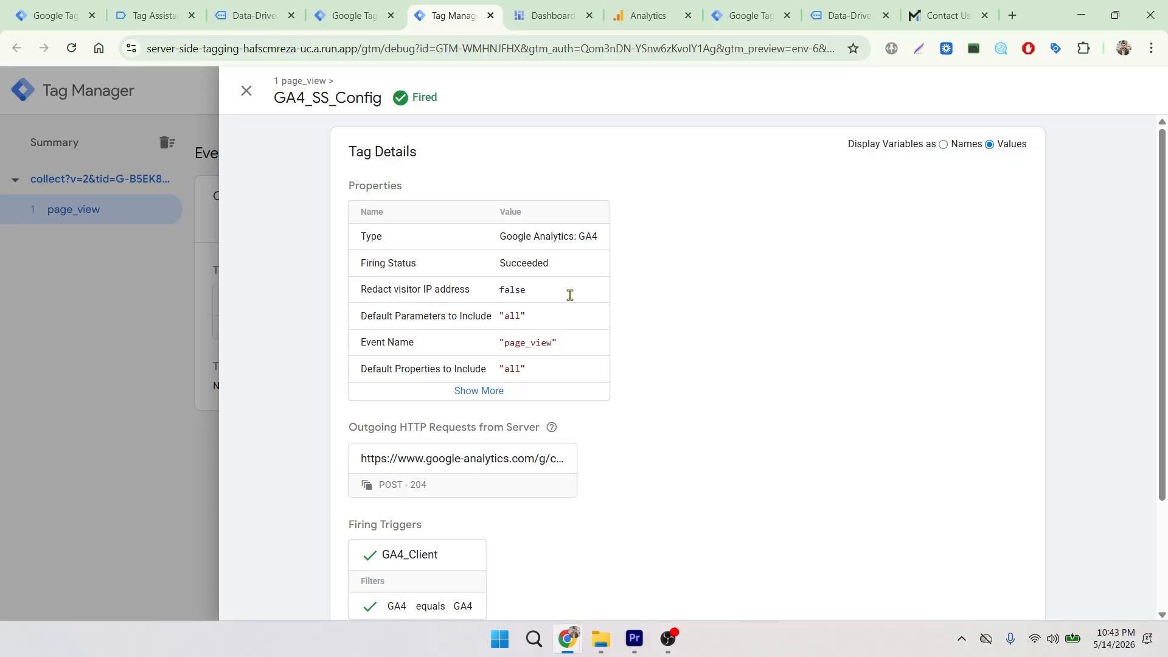
pyautogui.click(485, 399)
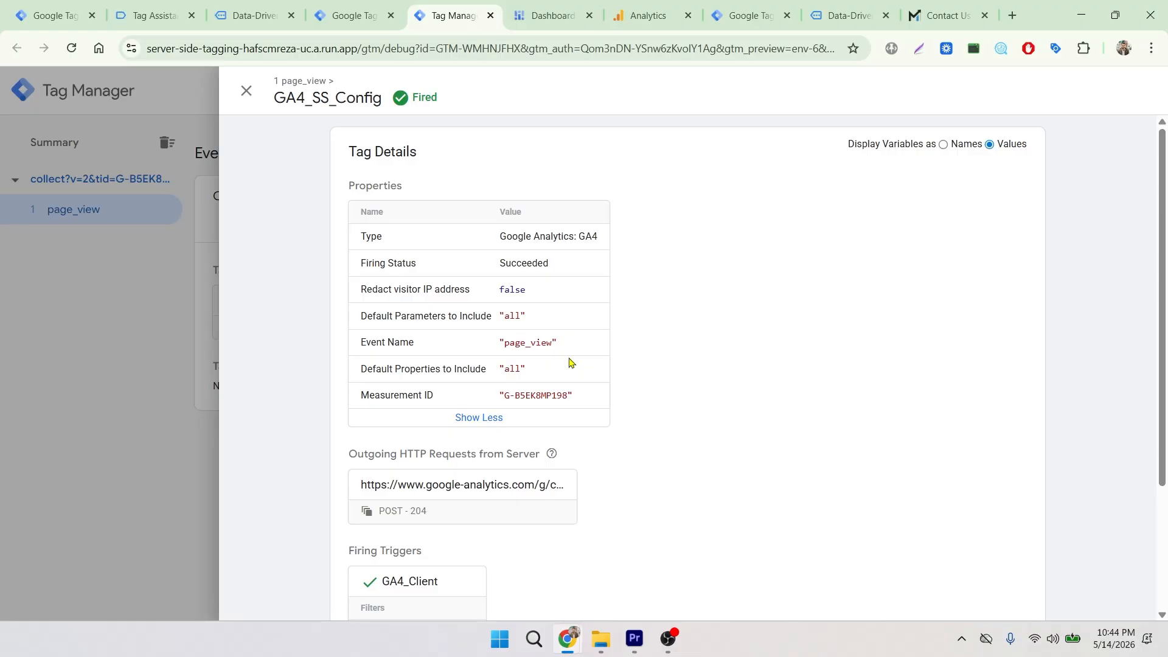
pyautogui.scroll(-1, 547, 454)
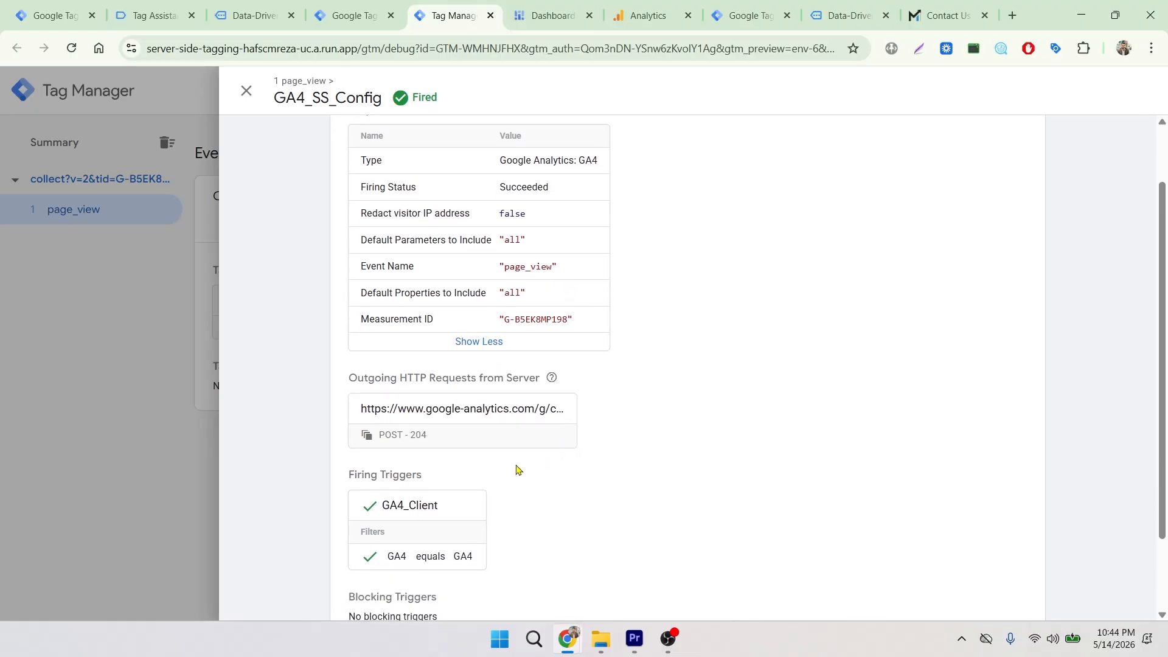
pyautogui.scroll(-1, 487, 415)
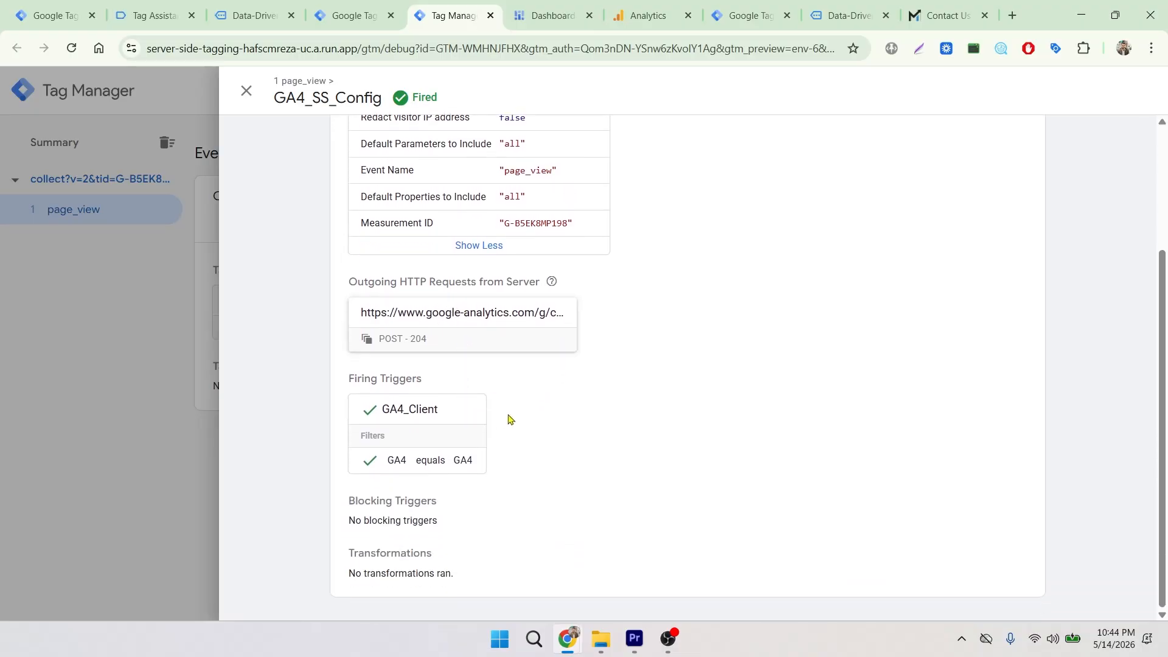
# - Open the tag's outgoing Google Analytics request and examine its URL, POST method, response headers and the tagging server's address
pyautogui.click(473, 316)
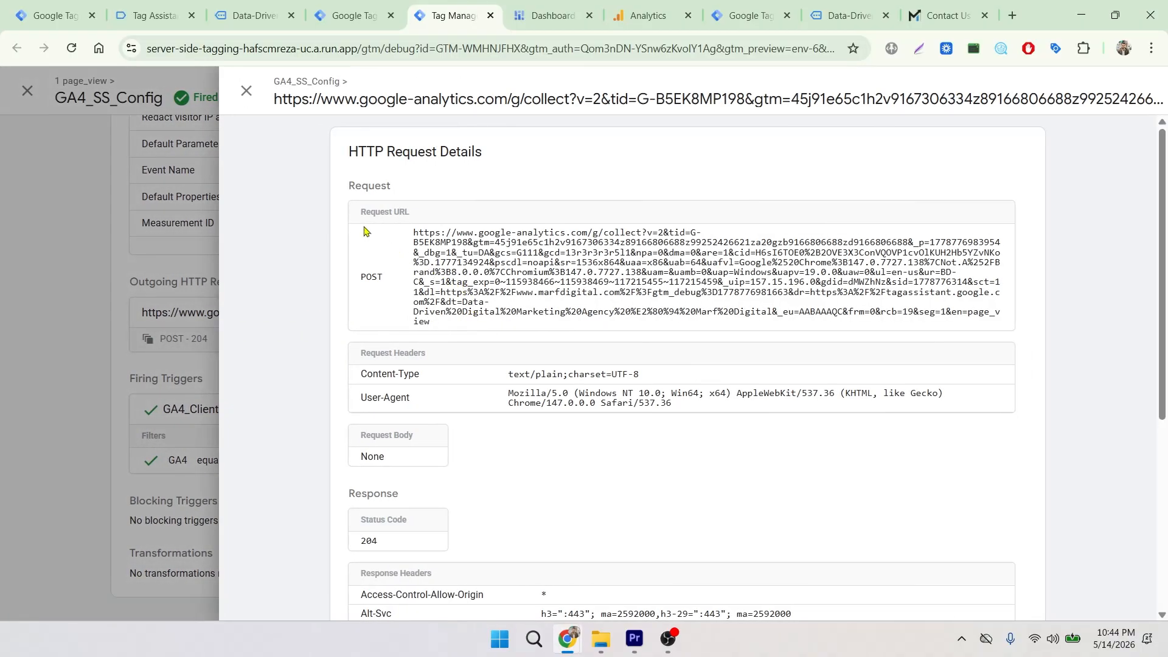
pyautogui.moveTo(362, 214); pyautogui.dragTo(412, 215)
pyautogui.moveTo(359, 278); pyautogui.dragTo(379, 279)
pyautogui.scroll(-4, 539, 410)
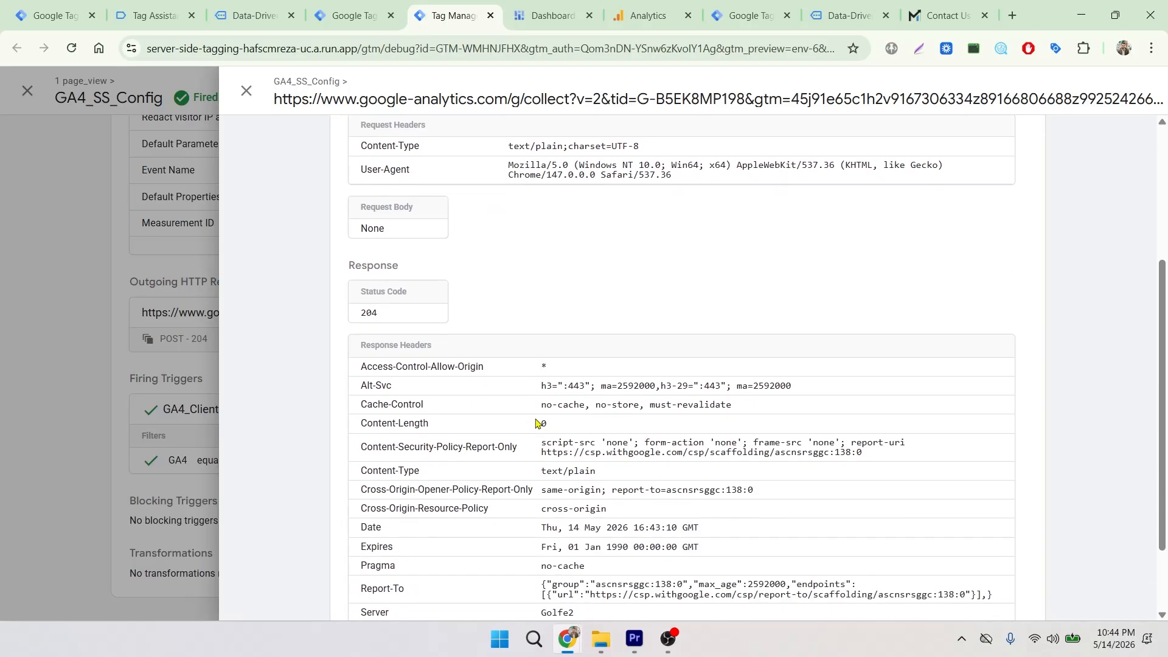
pyautogui.scroll(-2, 537, 423)
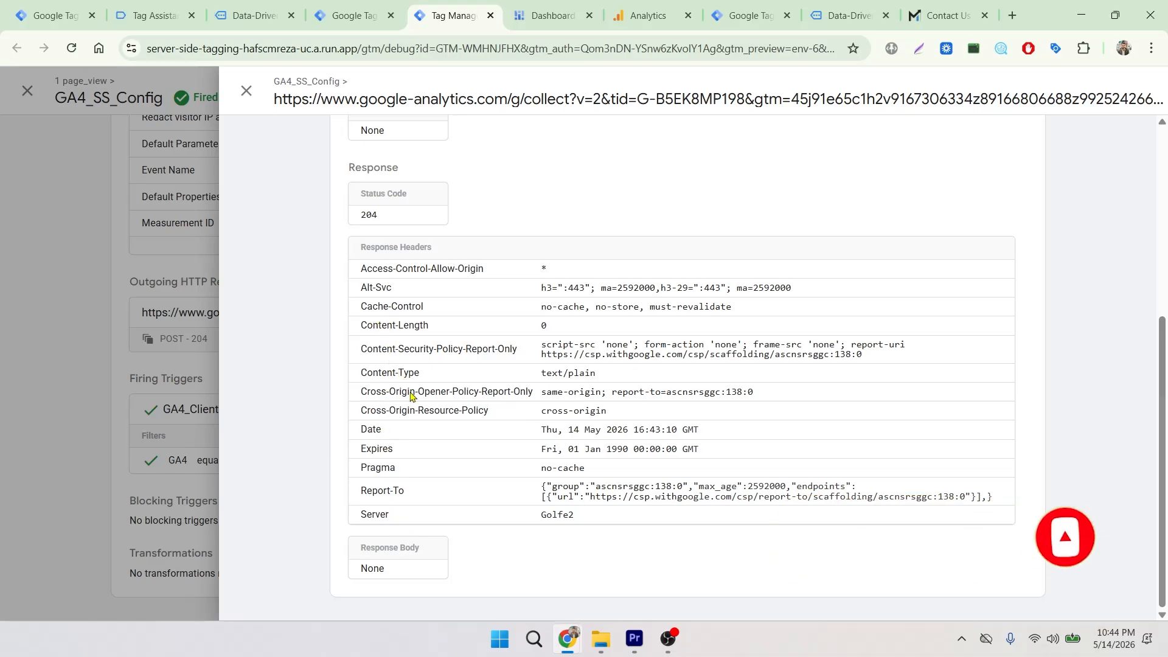
pyautogui.scroll(5, 411, 397)
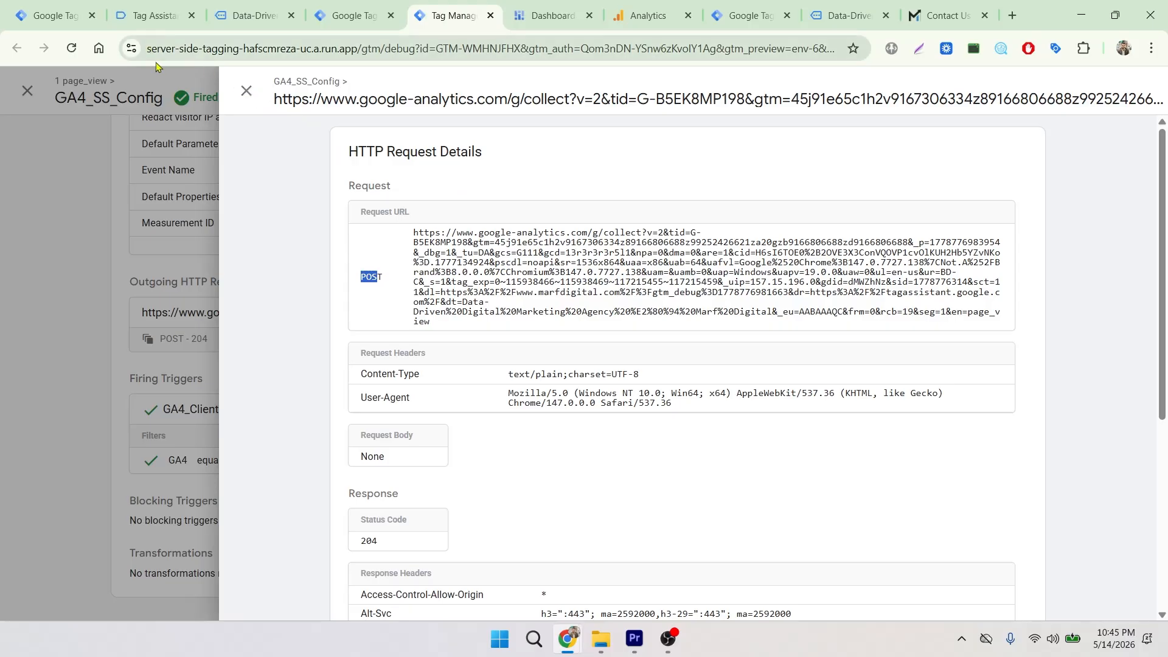
pyautogui.moveTo(148, 48); pyautogui.dragTo(289, 53)
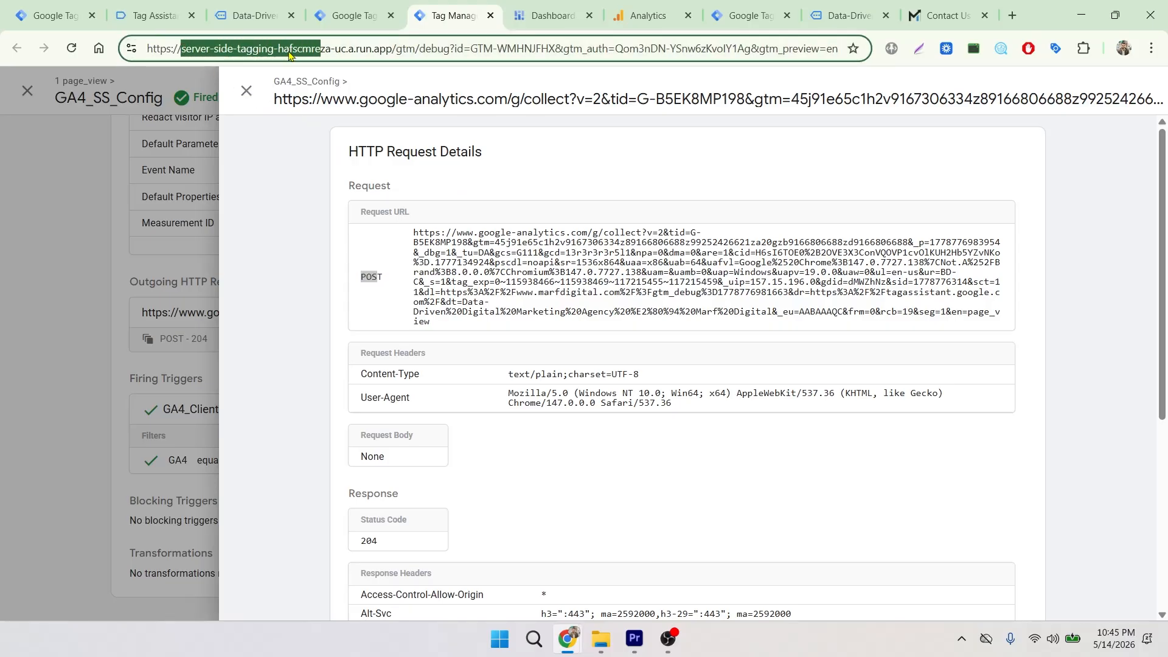